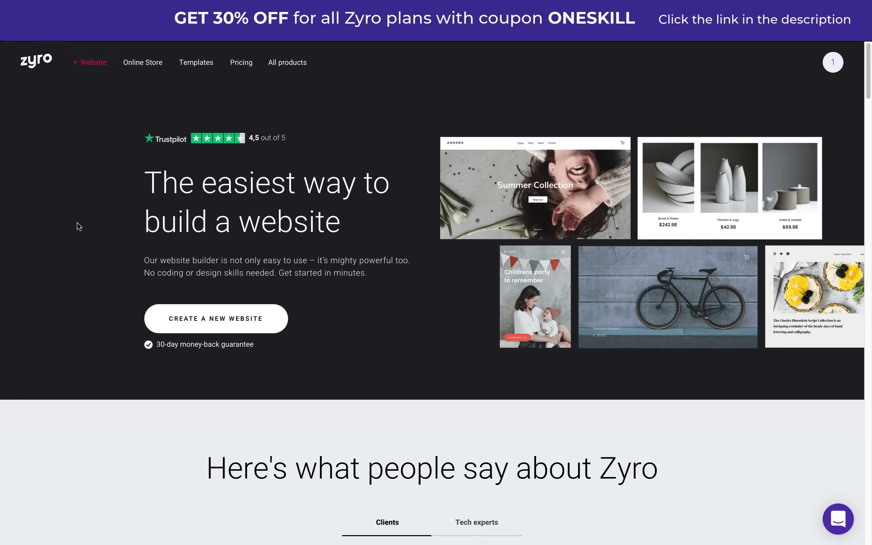
# Step: Browse the Zyro website builder page, its template gallery, and the photographer and fashion designer template previews
pyautogui.scroll(-10, 79, 226)
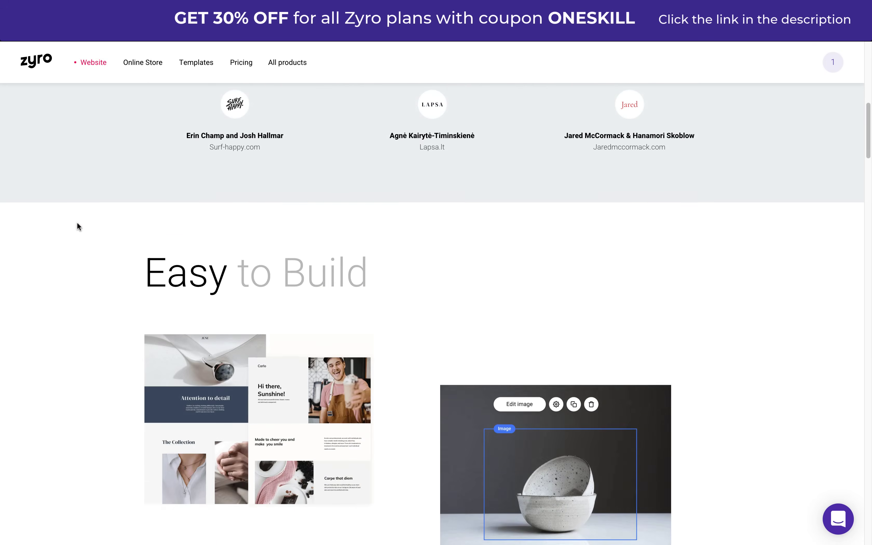
pyautogui.scroll(-10, 78, 226)
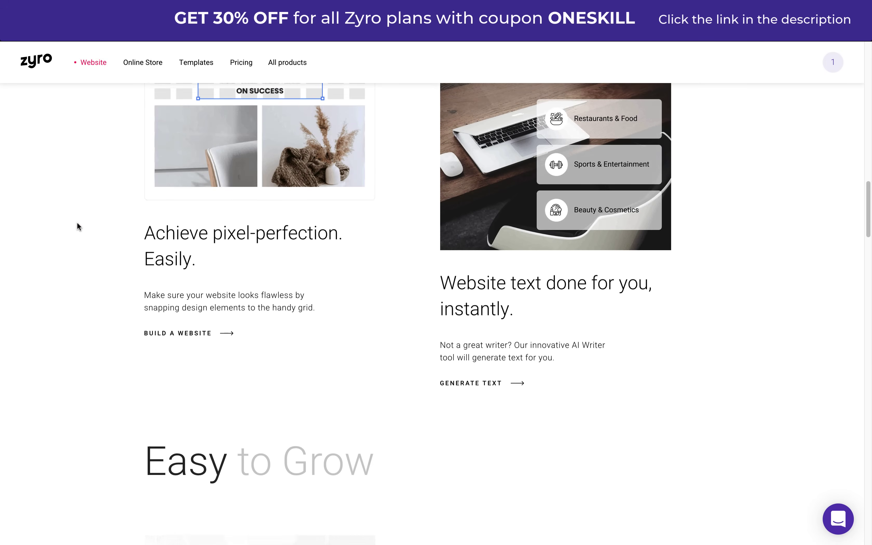
pyautogui.scroll(-10, 79, 226)
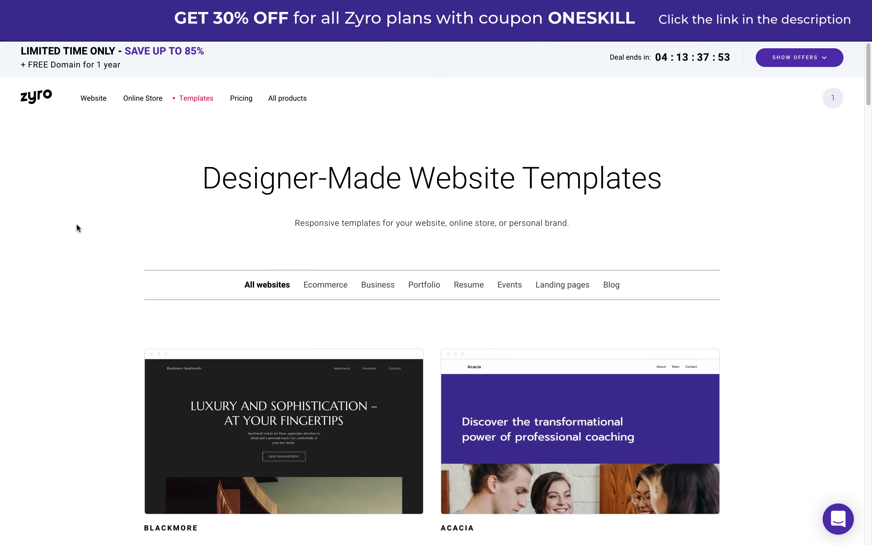
pyautogui.scroll(-10, 76, 224)
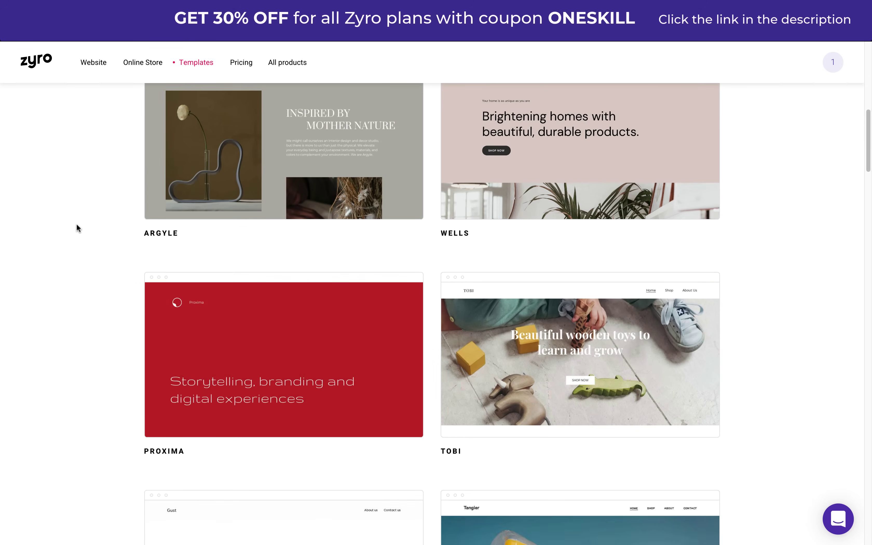
pyautogui.scroll(-10, 76, 226)
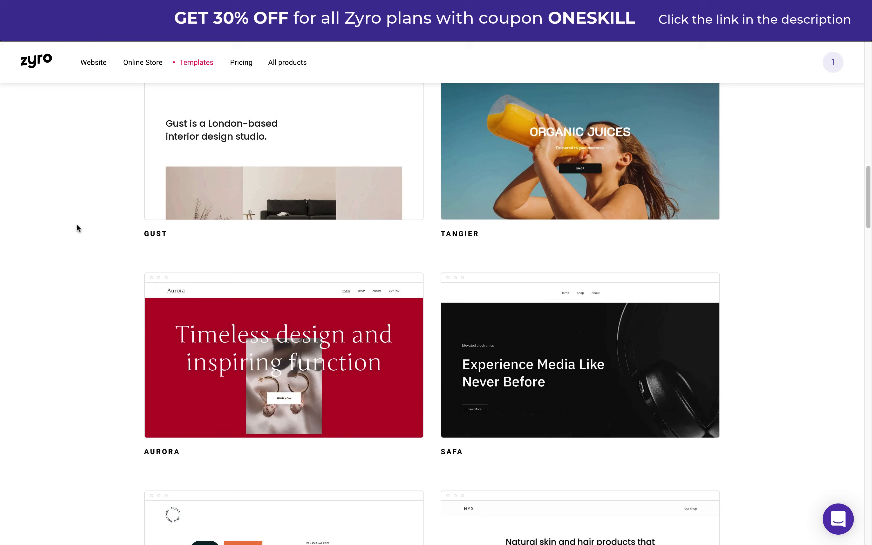
pyautogui.scroll(-10, 77, 225)
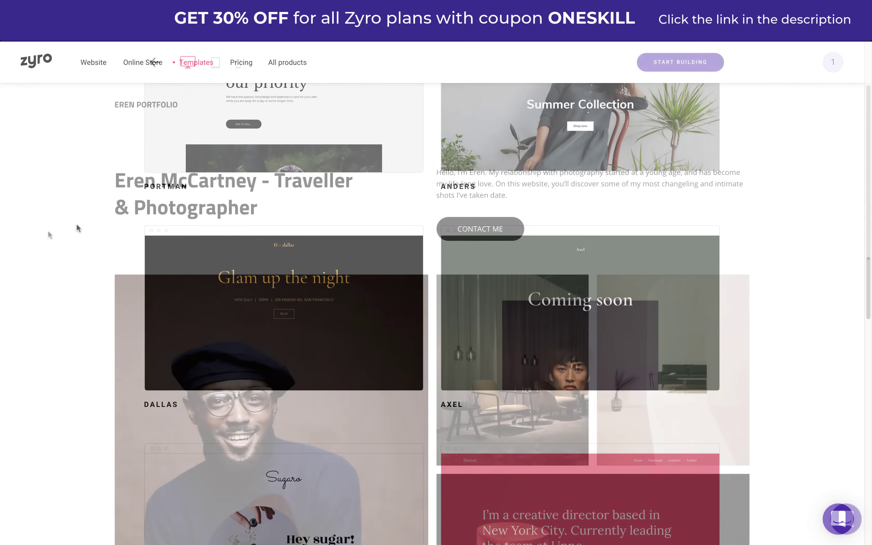
pyautogui.scroll(-6, 48, 232)
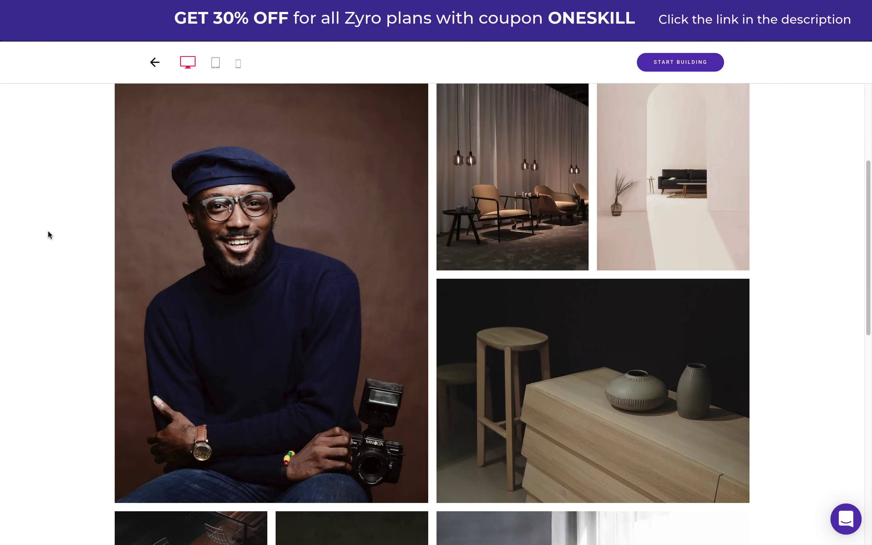
pyautogui.scroll(-7, 49, 234)
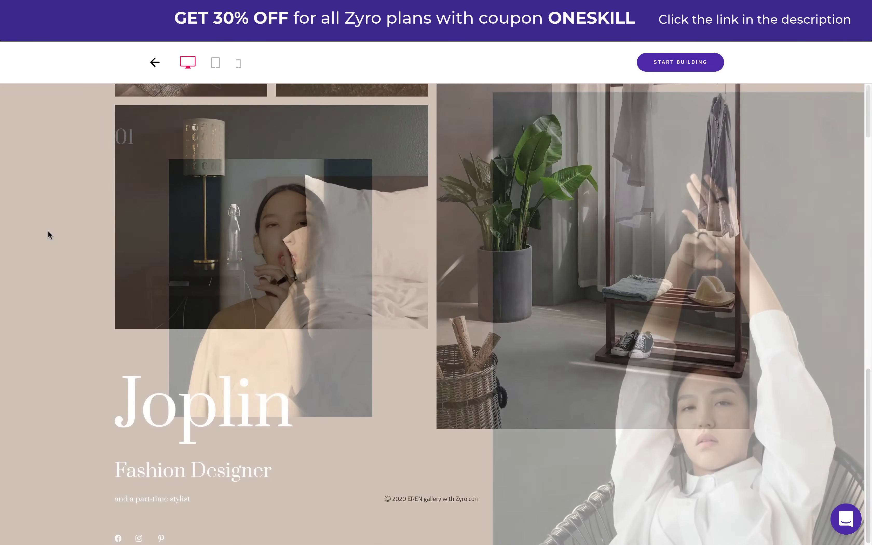
pyautogui.scroll(-15, 45, 238)
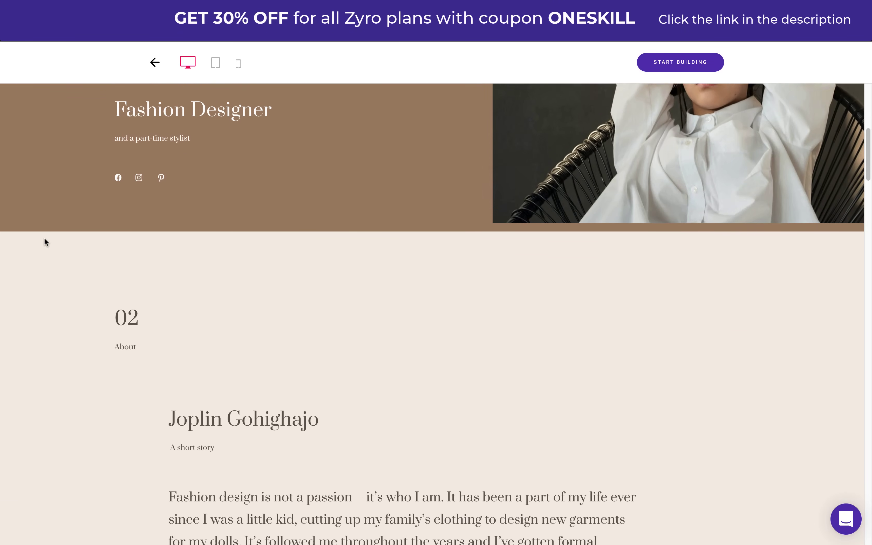
pyautogui.scroll(-15, 45, 238)
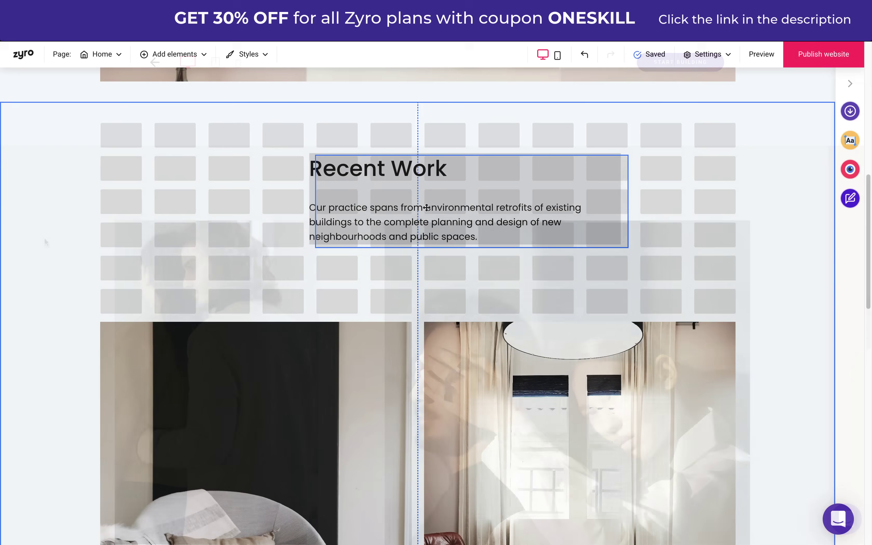
# Step: Reposition the Recent Work text block further left on the page grid in the Zyro editor
pyautogui.moveTo(422, 209); pyautogui.dragTo(361, 205)
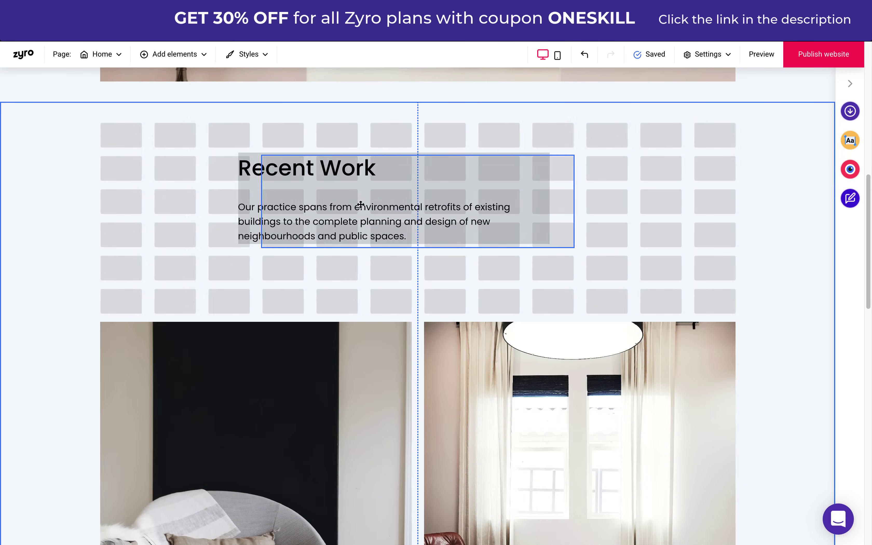
pyautogui.moveTo(270, 203); pyautogui.dragTo(247, 203)
pyautogui.moveTo(533, 357); pyautogui.dragTo(541, 312)
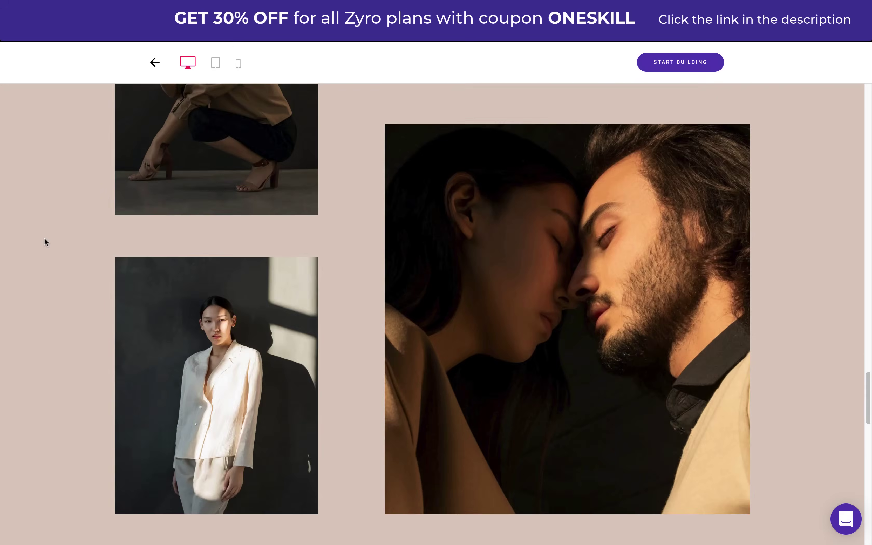
# Step: Look through the remaining fashion designer template and the Safa electronics store template down to its footer
pyautogui.scroll(-5, 45, 237)
pyautogui.scroll(-10, 44, 238)
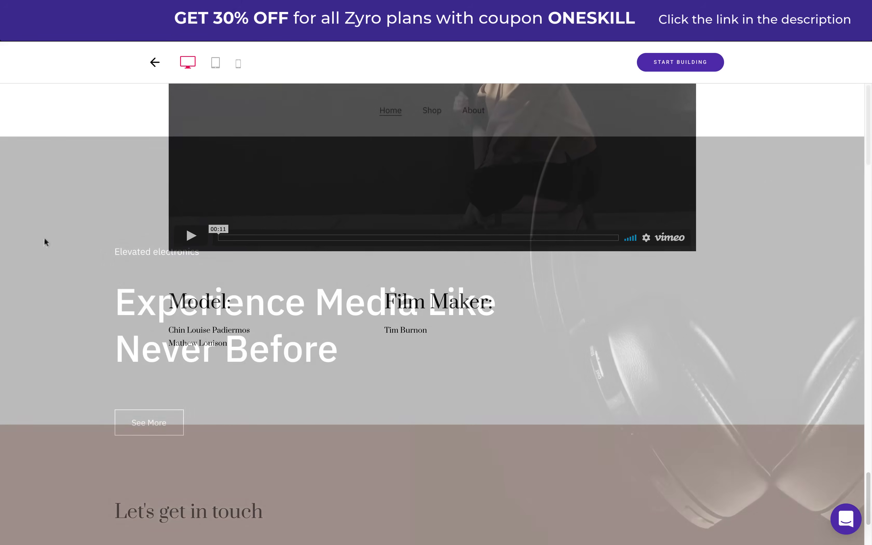
pyautogui.scroll(-10, 46, 242)
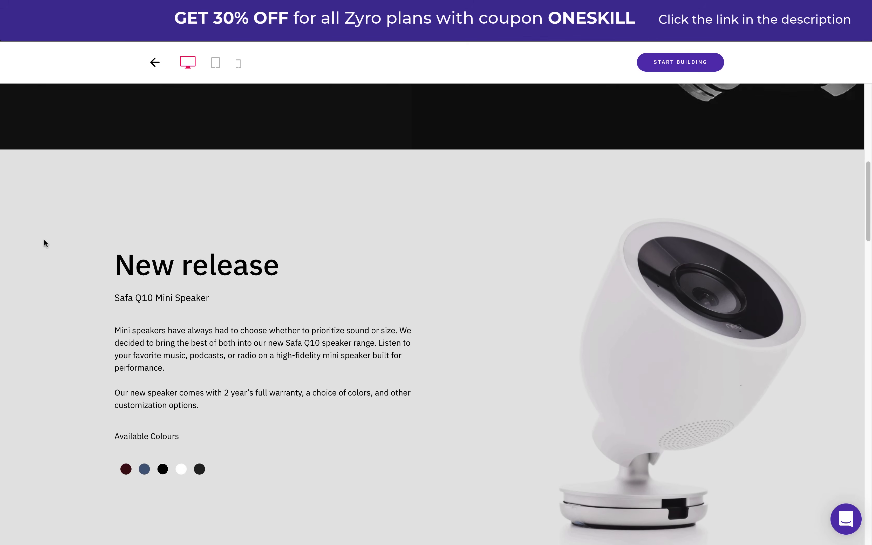
pyautogui.scroll(-10, 44, 239)
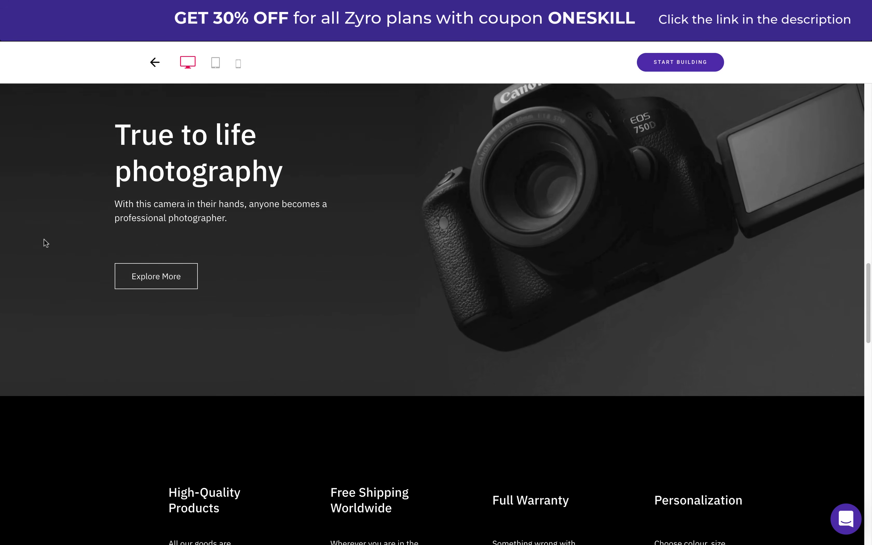
pyautogui.scroll(-10, 46, 243)
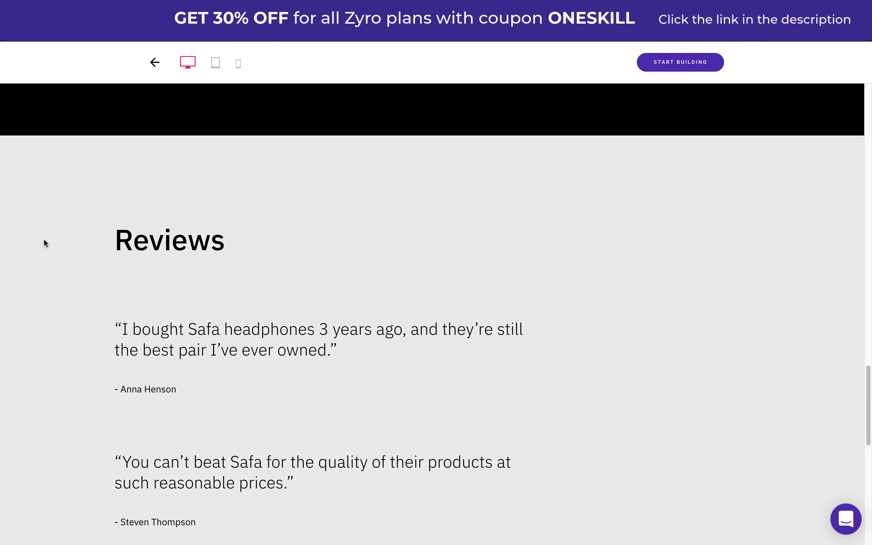
pyautogui.scroll(-10, 44, 242)
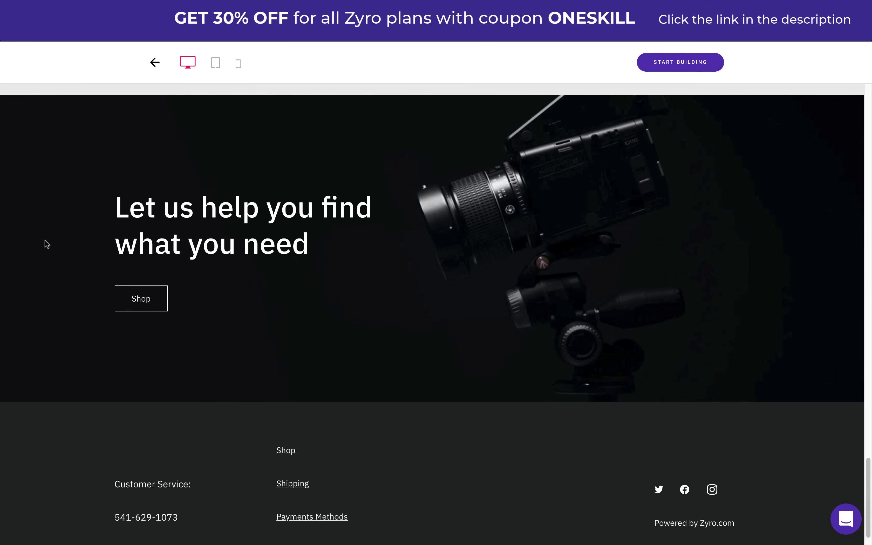
# Step: Open the Safa template's shop page and view the product page of the Safa RH16 Smart Speaker
pyautogui.click(120, 256)
pyautogui.scroll(-5, 79, 256)
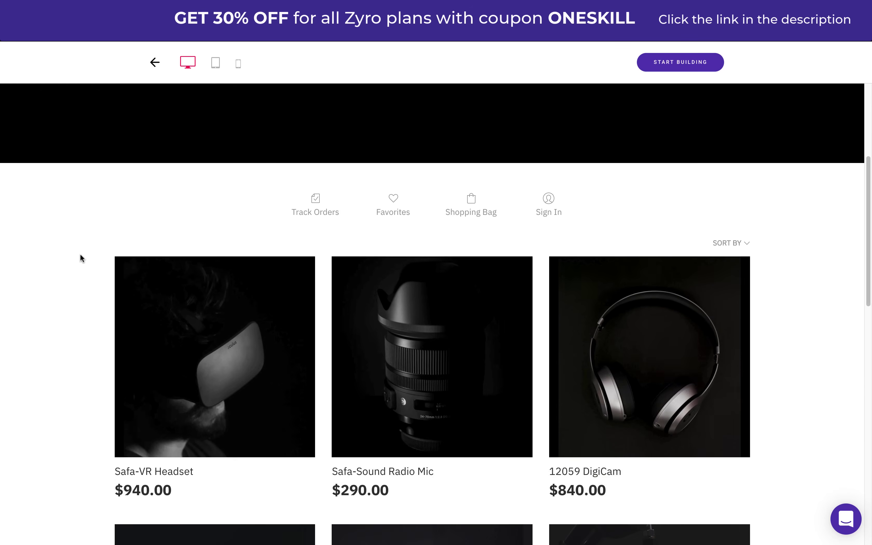
pyautogui.scroll(-10, 81, 256)
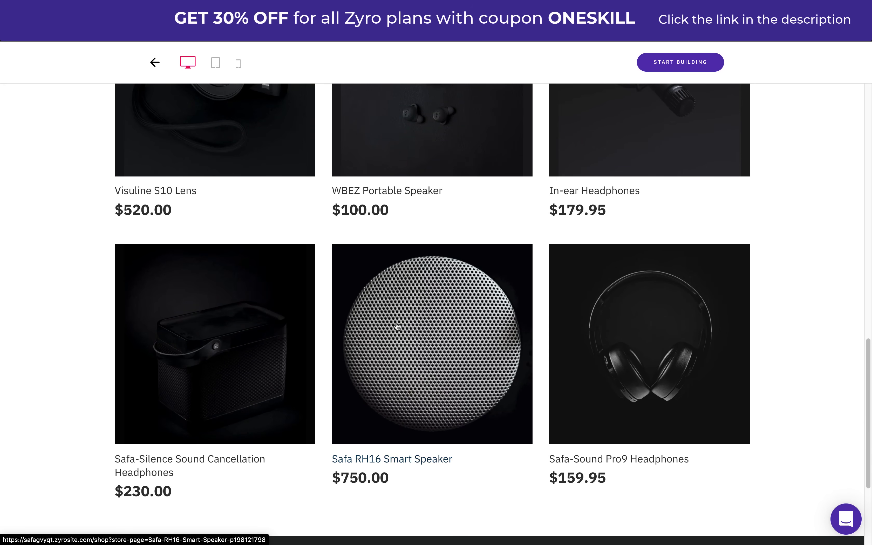
pyautogui.click(397, 327)
pyautogui.scroll(-7, 100, 287)
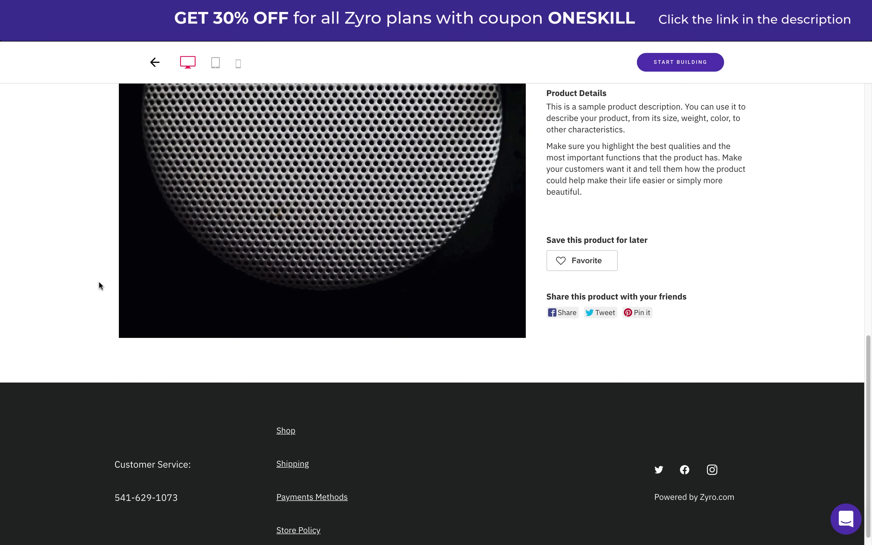
pyautogui.scroll(8, 99, 281)
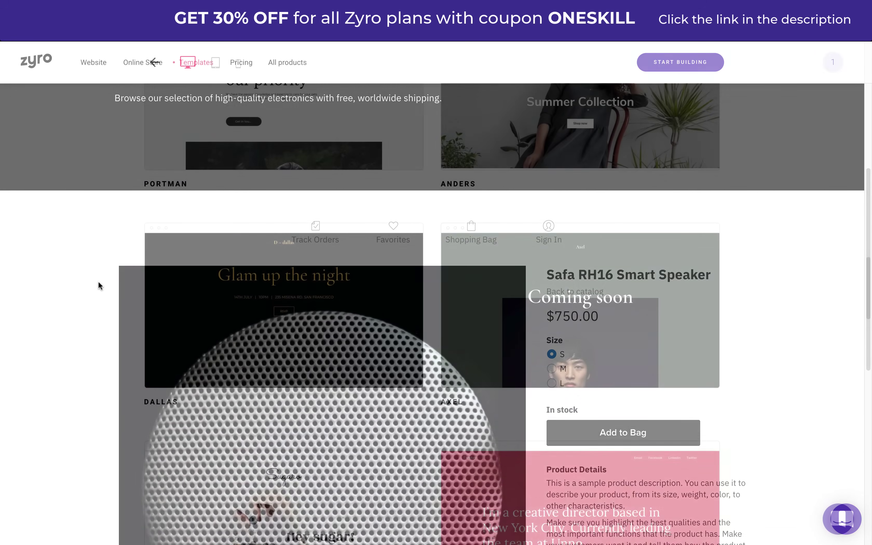
# Step: Look back over the Zyro template gallery and the website builder's feature sections and client reviews
pyautogui.scroll(20, 111, 270)
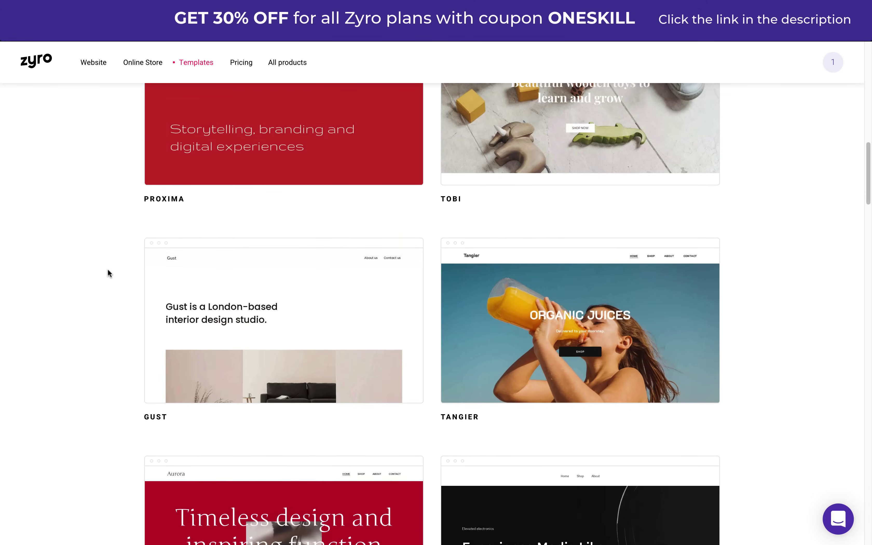
pyautogui.scroll(10, 108, 270)
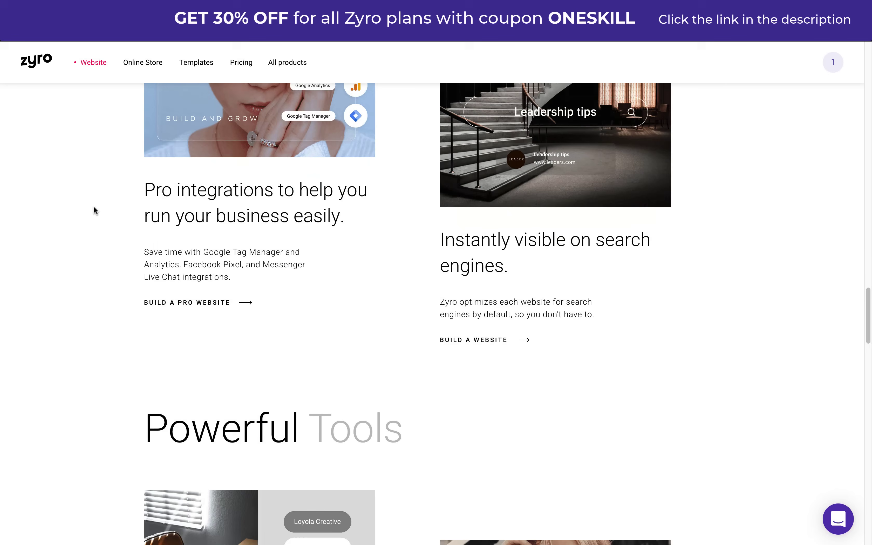
pyautogui.scroll(15, 94, 209)
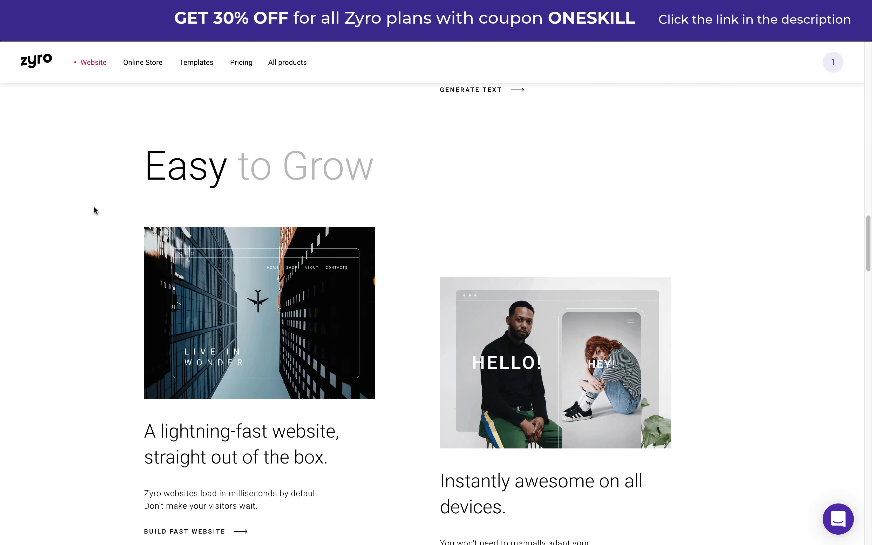
pyautogui.scroll(20, 95, 210)
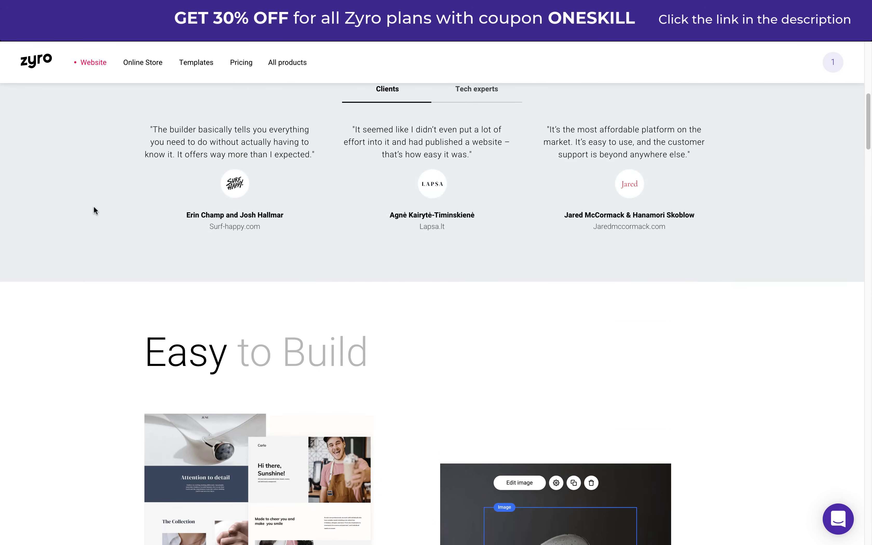
pyautogui.scroll(4, 96, 211)
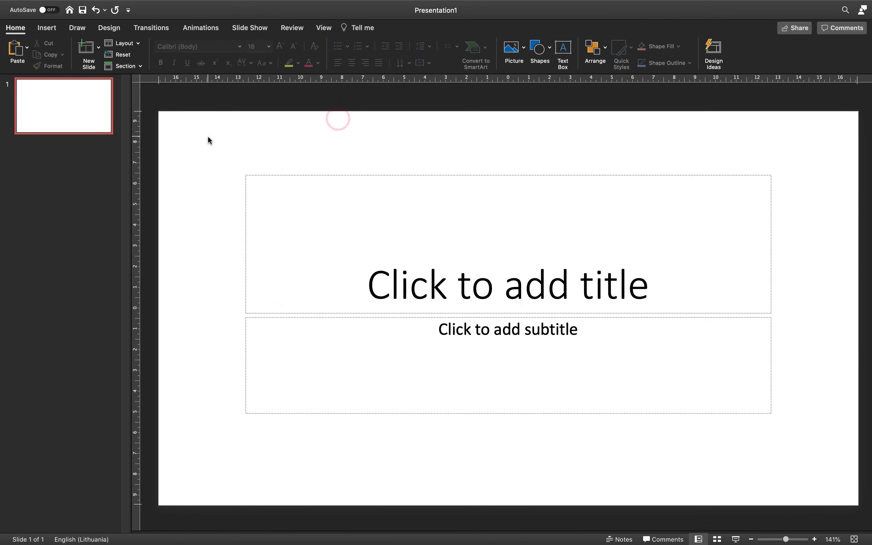
# Step: In PowerPoint, apply the Blank layout to the slide and display the drawing guides
pyautogui.click(126, 44)
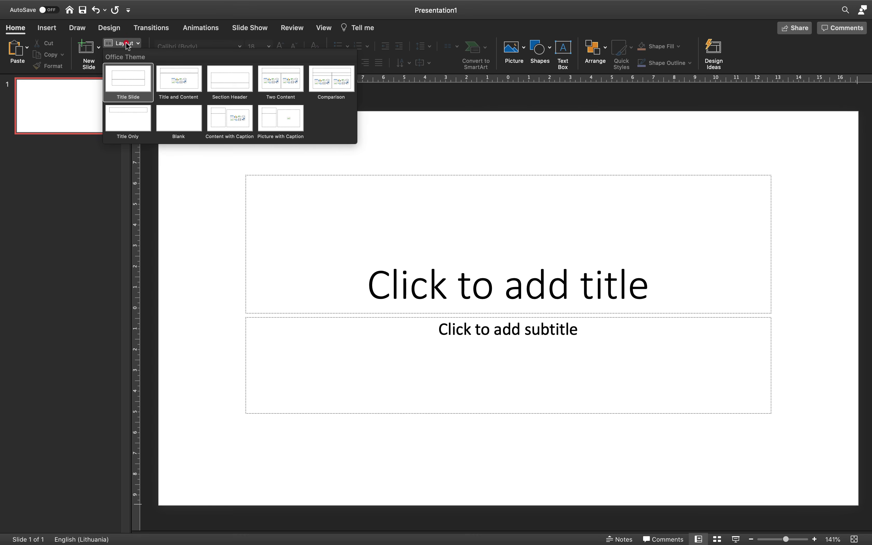
pyautogui.click(190, 129)
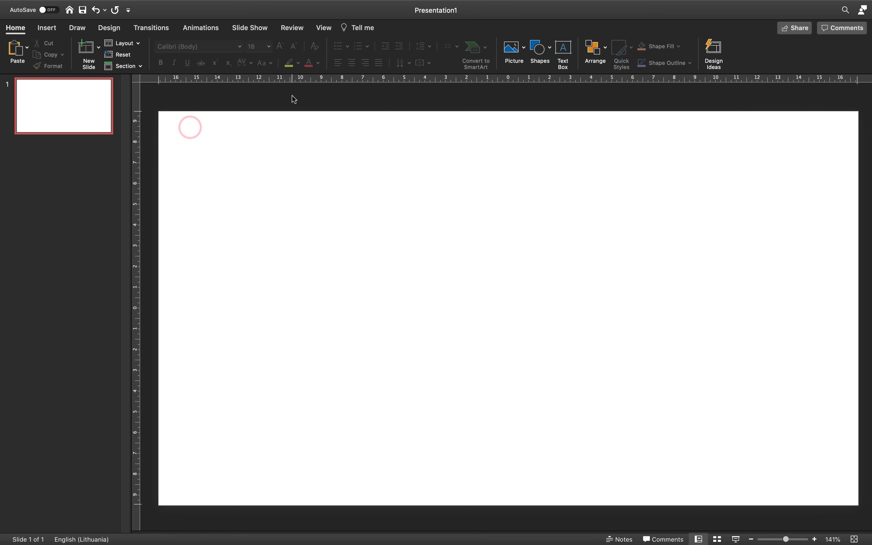
pyautogui.click(324, 28)
pyautogui.click(193, 65)
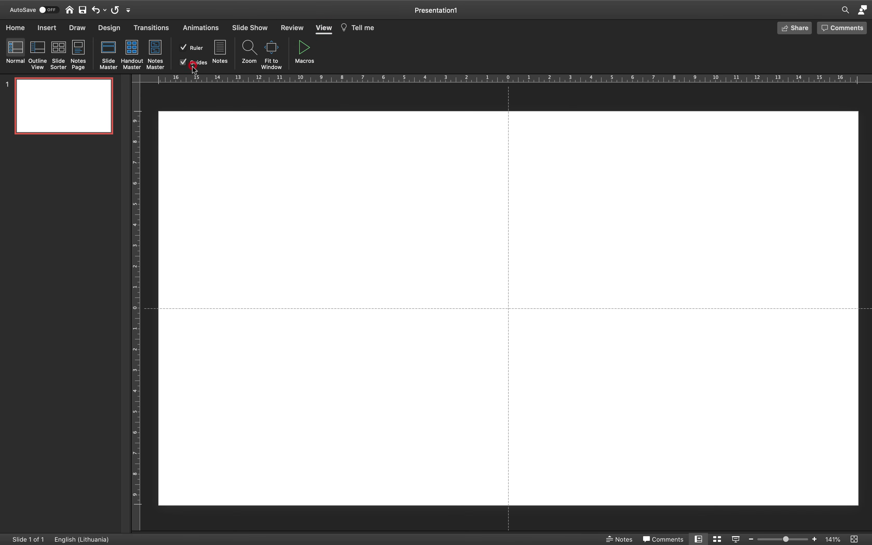
# Step: Draw a circle on the slide and set its height and width to 12 cm with the aspect ratio locked
pyautogui.click(23, 29)
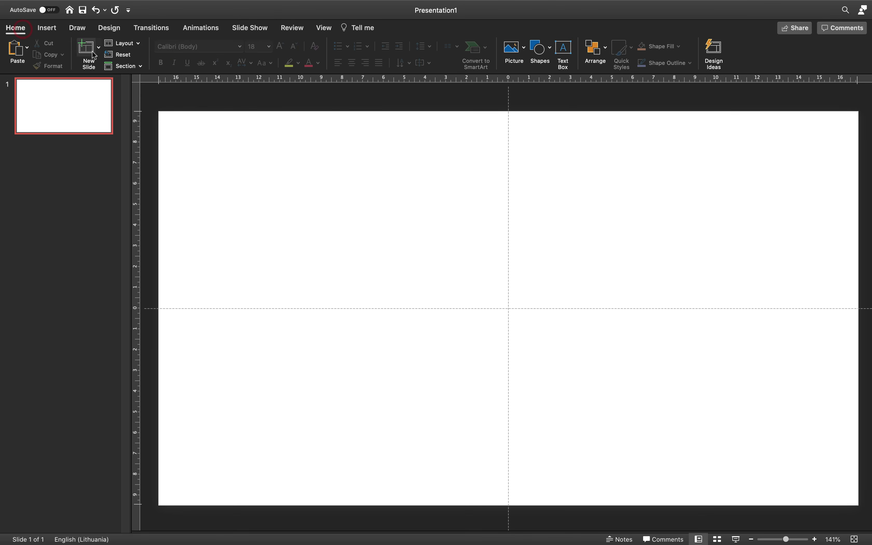
pyautogui.click(51, 29)
pyautogui.click(221, 50)
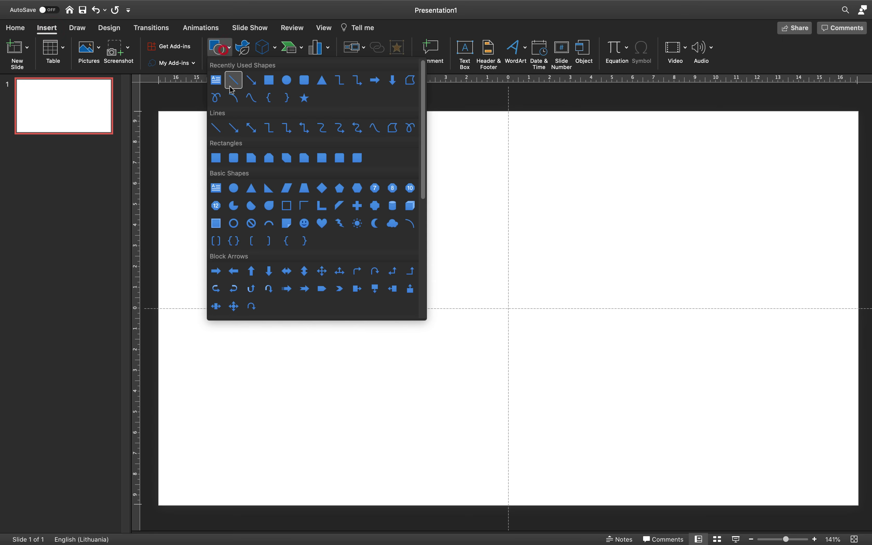
pyautogui.click(281, 83)
pyautogui.moveTo(299, 177); pyautogui.dragTo(499, 349)
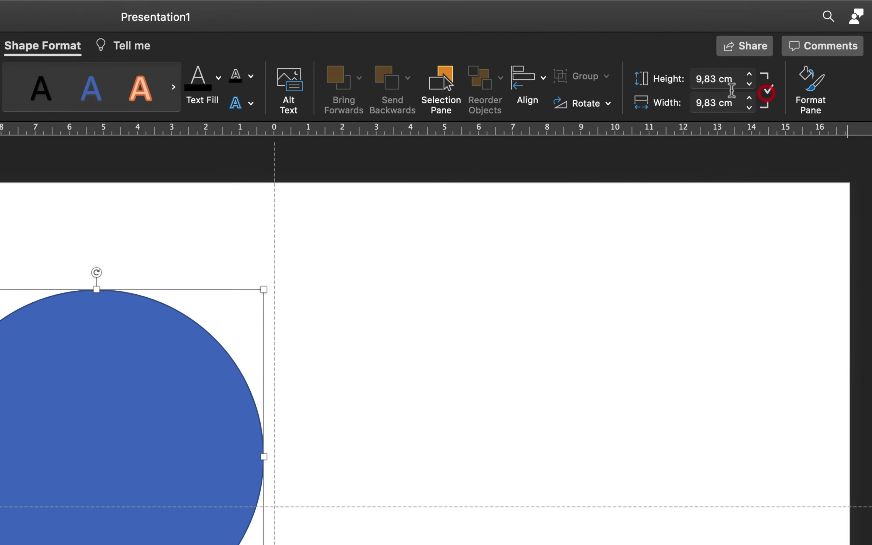
pyautogui.click(789, 50)
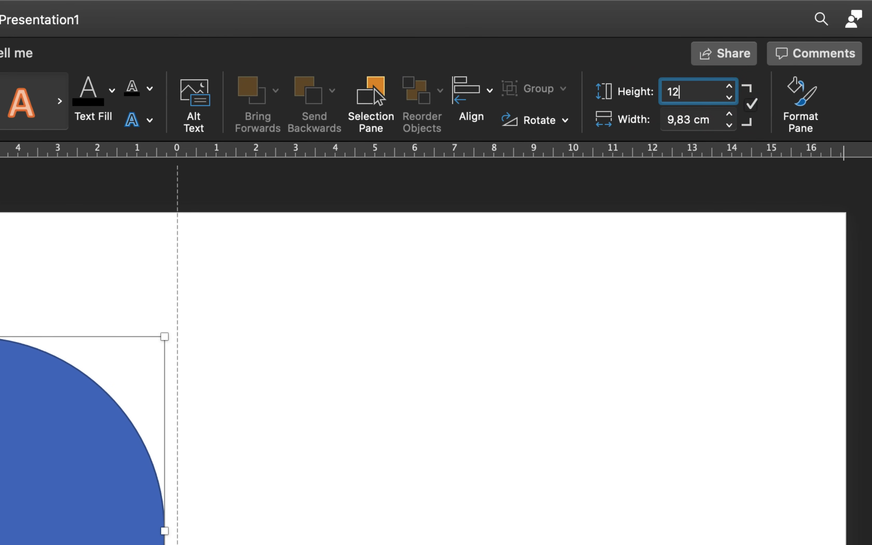
pyautogui.press('Return')
# Step: Align the circle to the slide's horizontal centre and vertical middle, and remove its outline
pyautogui.click(465, 87)
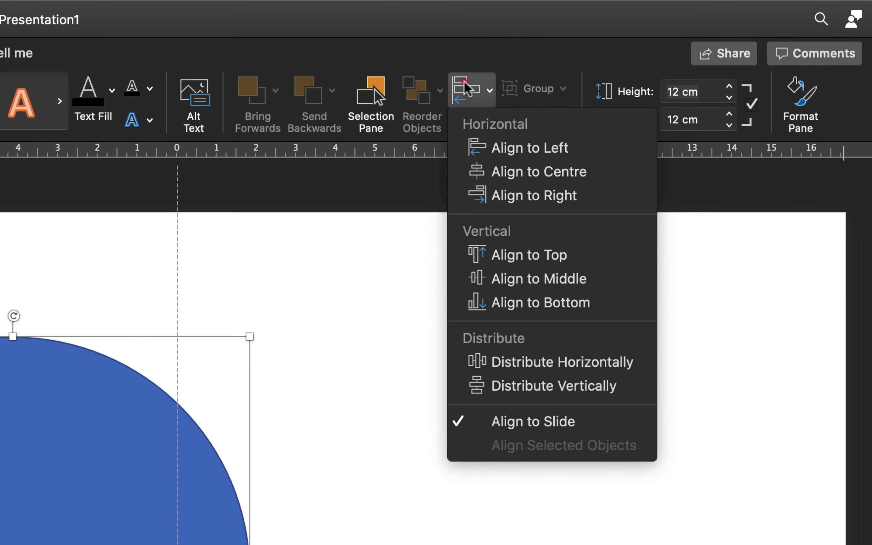
pyautogui.click(535, 172)
pyautogui.click(473, 88)
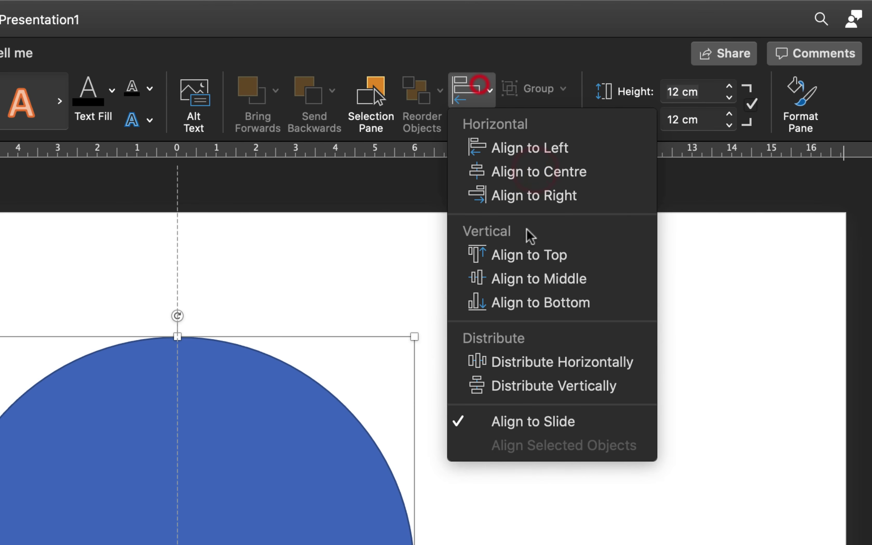
pyautogui.click(560, 283)
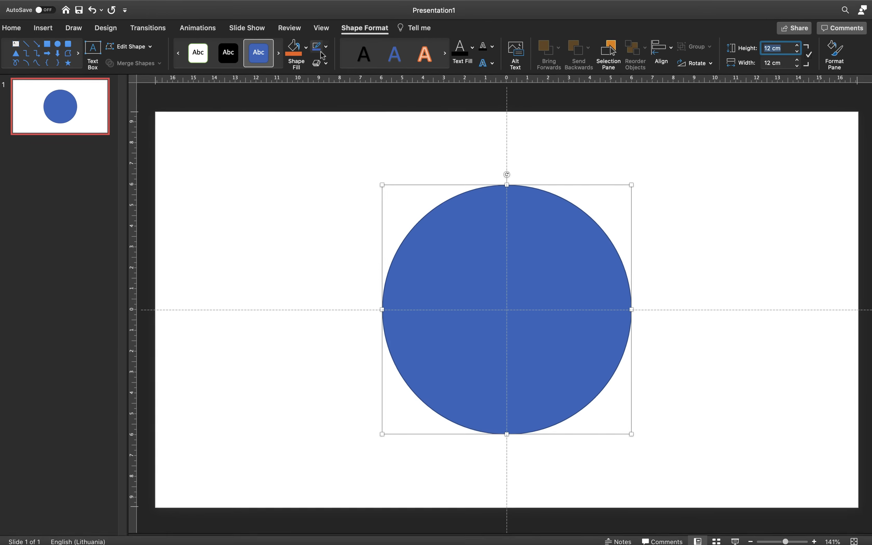
pyautogui.click(329, 47)
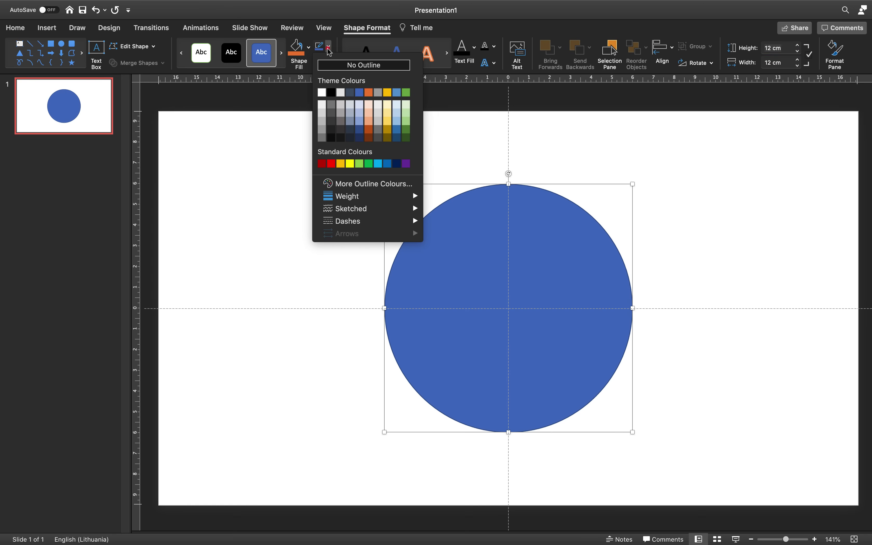
pyautogui.click(340, 66)
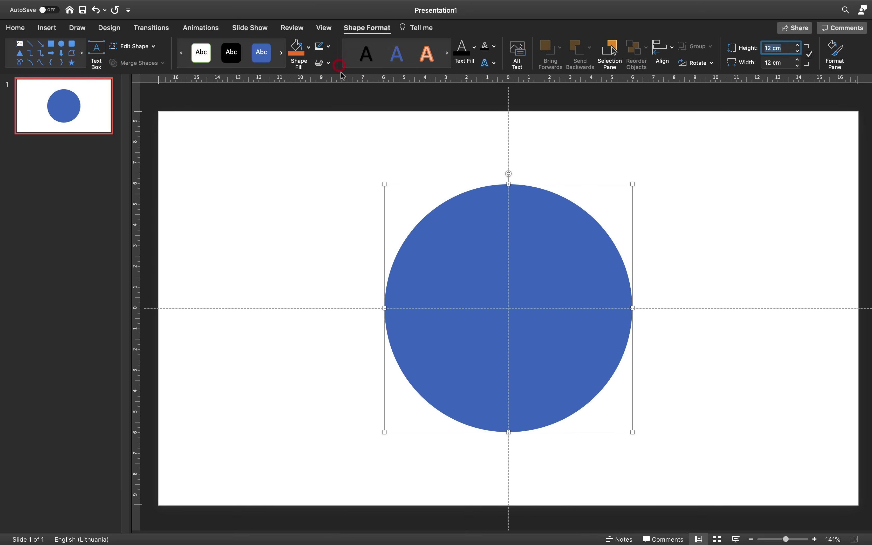
# Step: Add a centred outer shadow to the circle and set the shadow's blur to 100 pt
pyautogui.rightClick(470, 238)
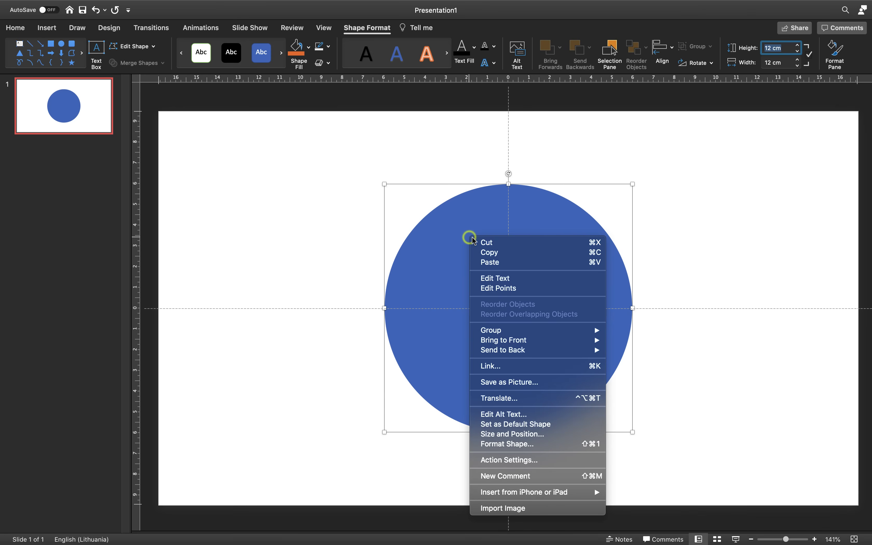
pyautogui.click(531, 446)
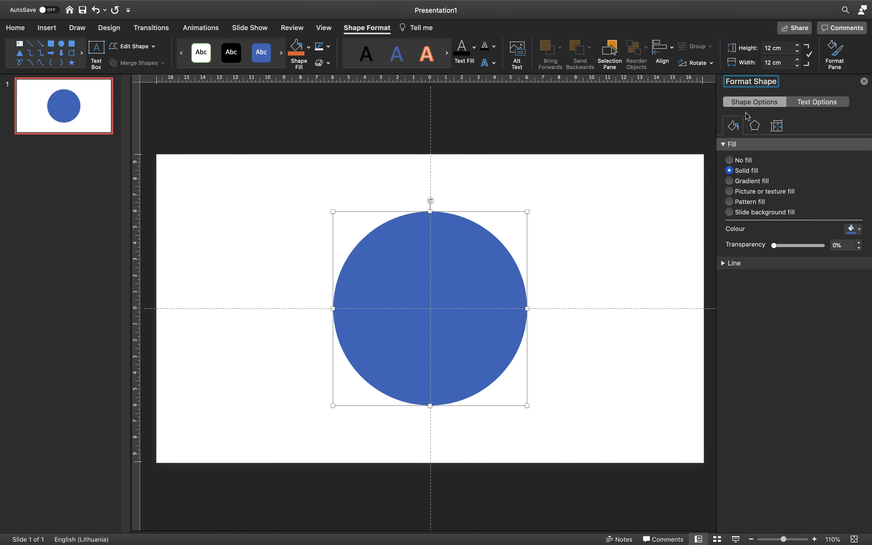
pyautogui.click(755, 127)
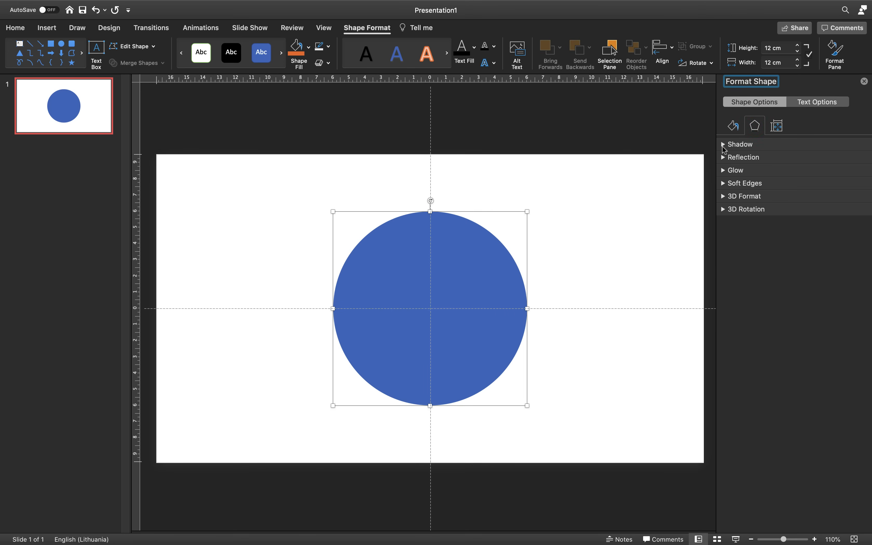
pyautogui.click(724, 145)
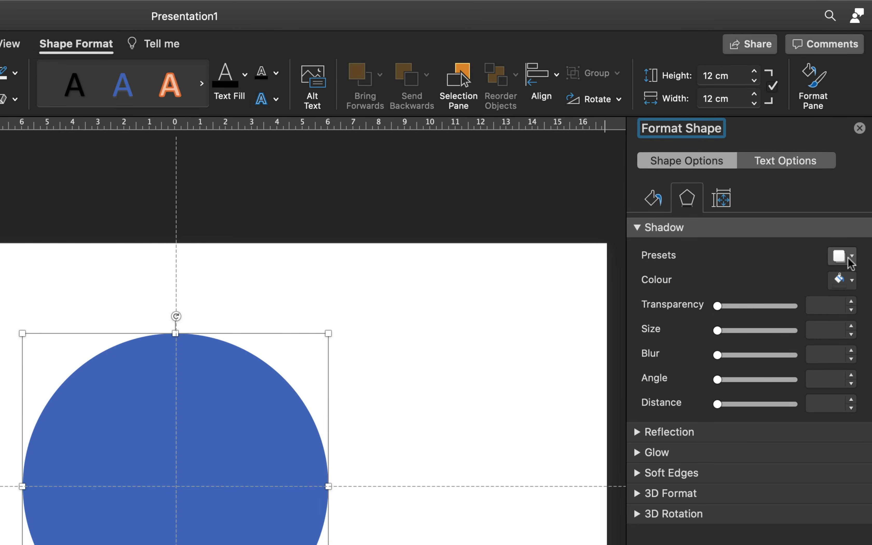
pyautogui.click(857, 164)
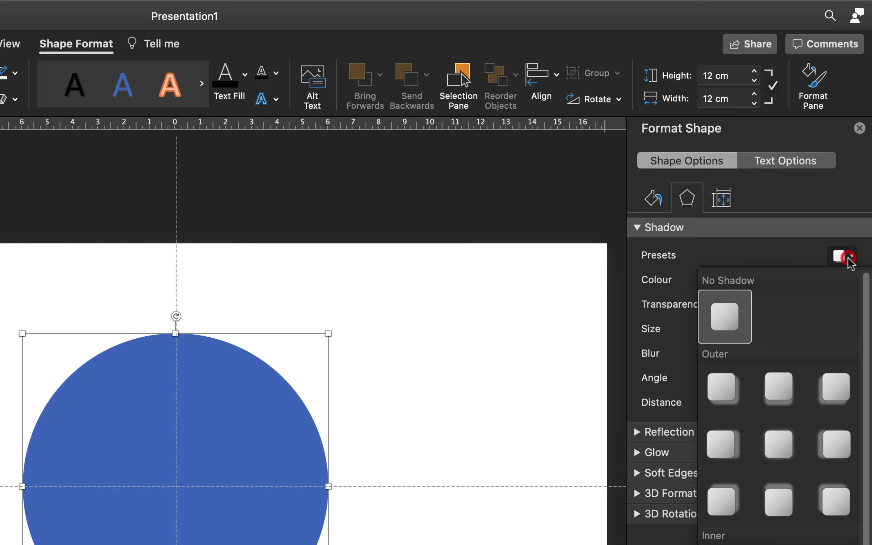
pyautogui.click(787, 446)
pyautogui.moveTo(721, 356); pyautogui.dragTo(846, 360)
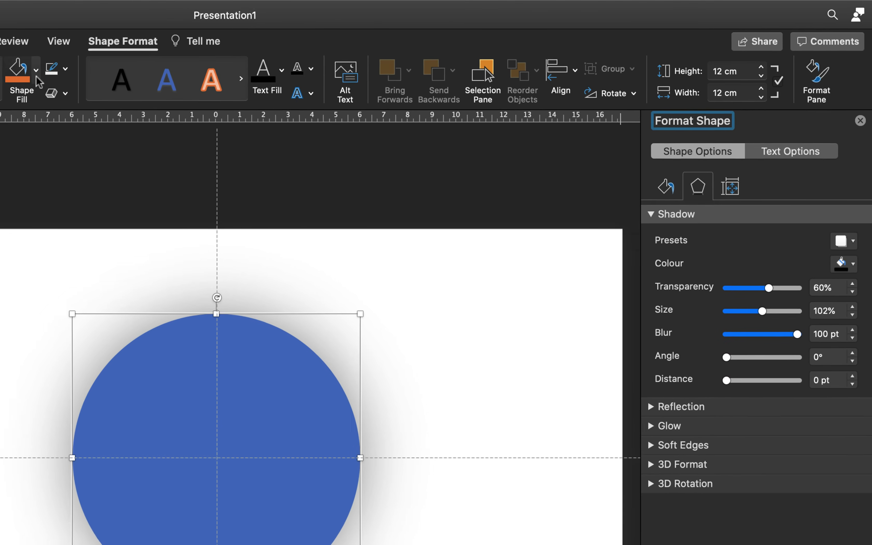
# Step: Fill the circle with white and deselect it
pyautogui.click(36, 70)
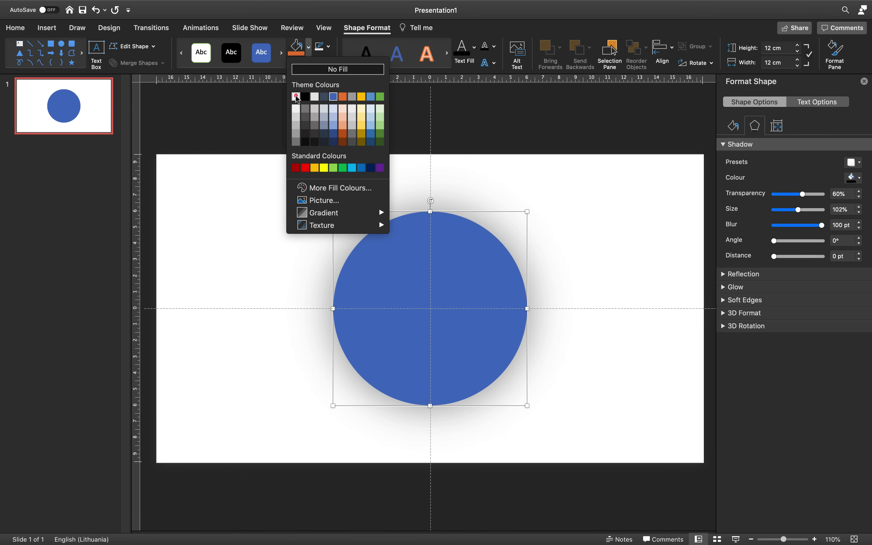
pyautogui.click(295, 97)
pyautogui.click(505, 144)
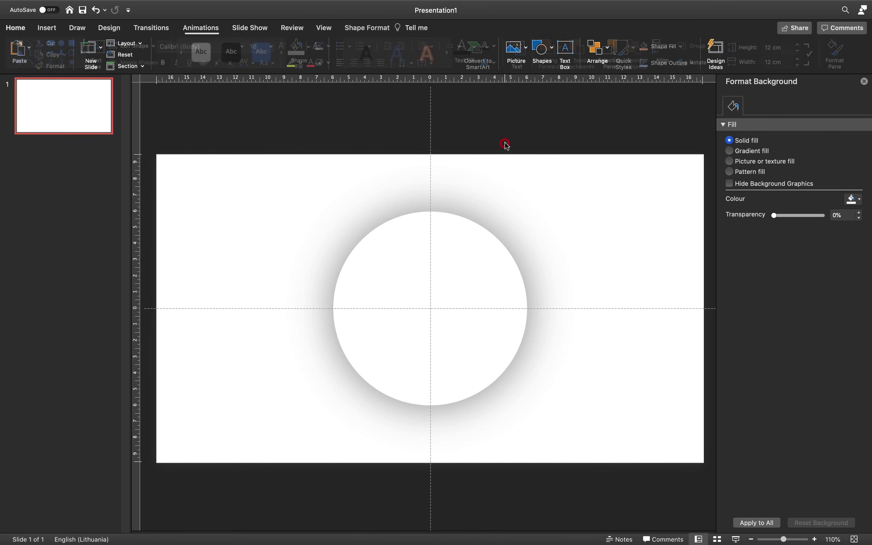
# Step: Place a copy of the white circle up and to the right of the original and send it to the back
pyautogui.click(472, 251)
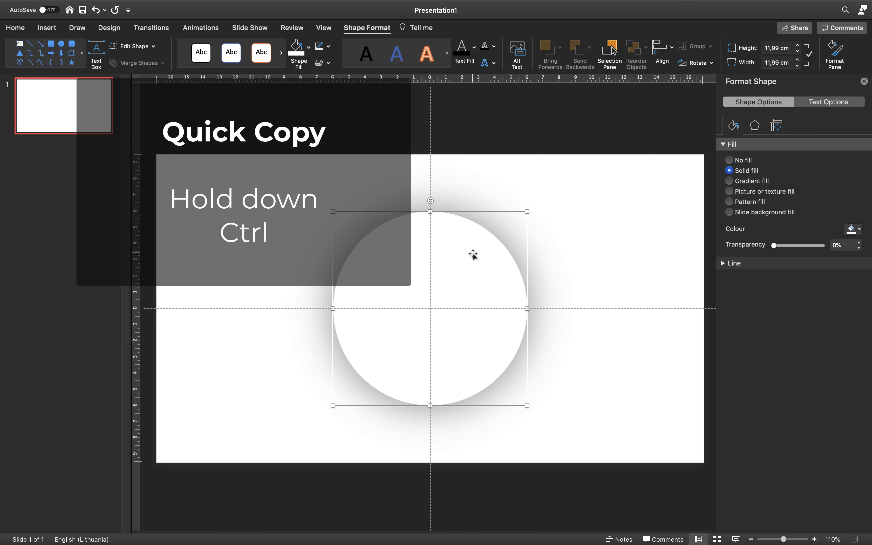
pyautogui.moveTo(473, 259); pyautogui.dragTo(540, 213)
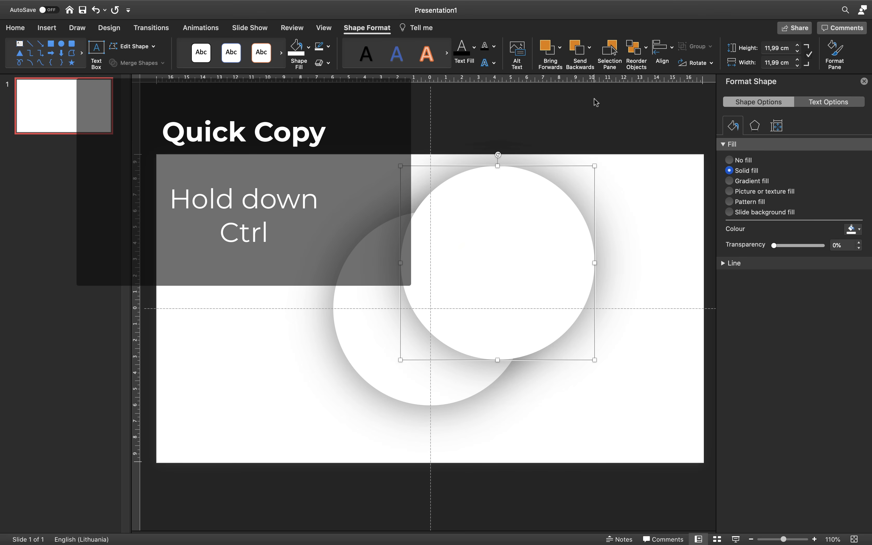
pyautogui.click(589, 47)
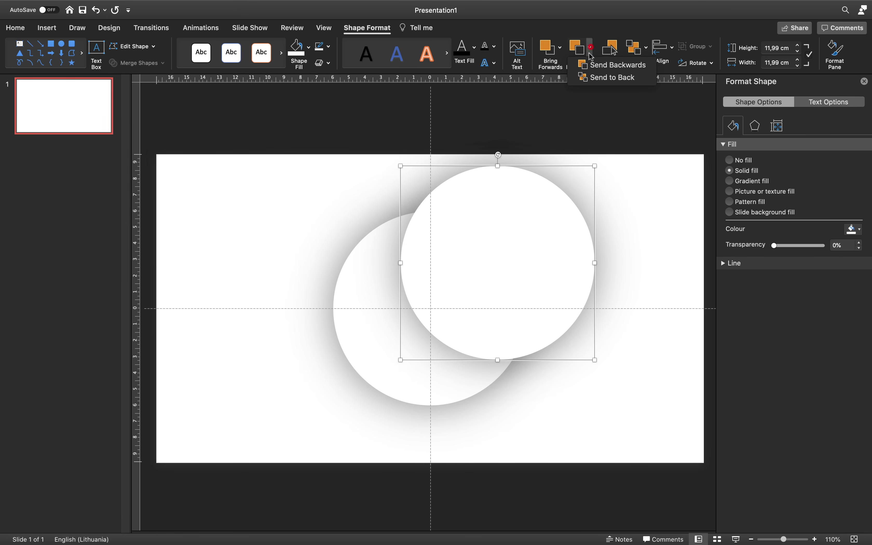
pyautogui.click(592, 79)
# Step: Enlarge the copied circle to about 23.9 cm in diameter, aligned to the slide's centre and middle
pyautogui.moveTo(596, 167); pyautogui.dragTo(634, 143)
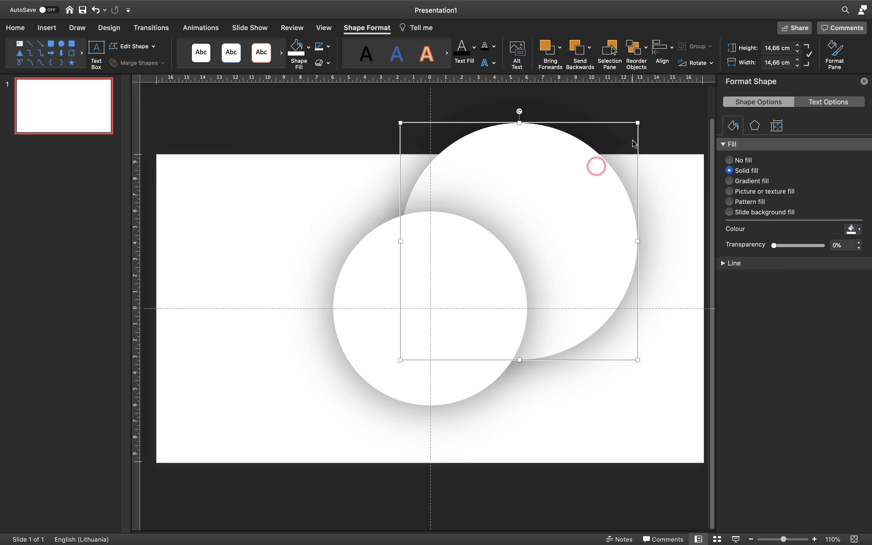
pyautogui.click(663, 47)
pyautogui.click(695, 90)
pyautogui.click(663, 47)
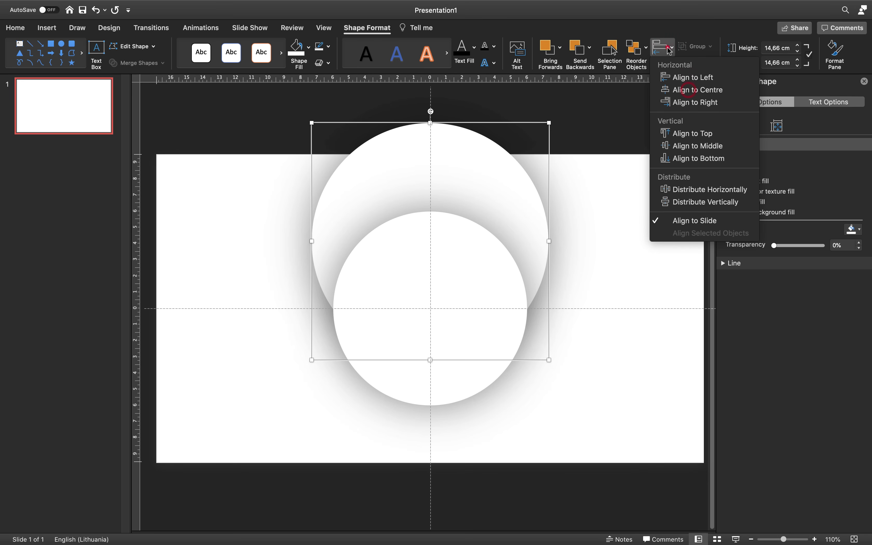
pyautogui.click(703, 147)
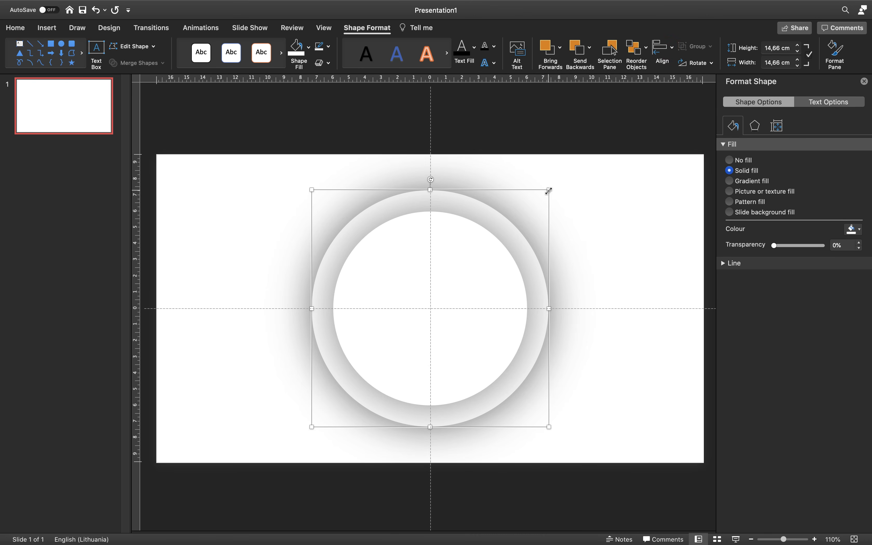
pyautogui.moveTo(549, 191); pyautogui.dragTo(623, 115)
pyautogui.click(654, 155)
# Step: Copy the large circle slightly to the right and send the copy to the back
pyautogui.click(504, 185)
pyautogui.moveTo(508, 180); pyautogui.dragTo(579, 172)
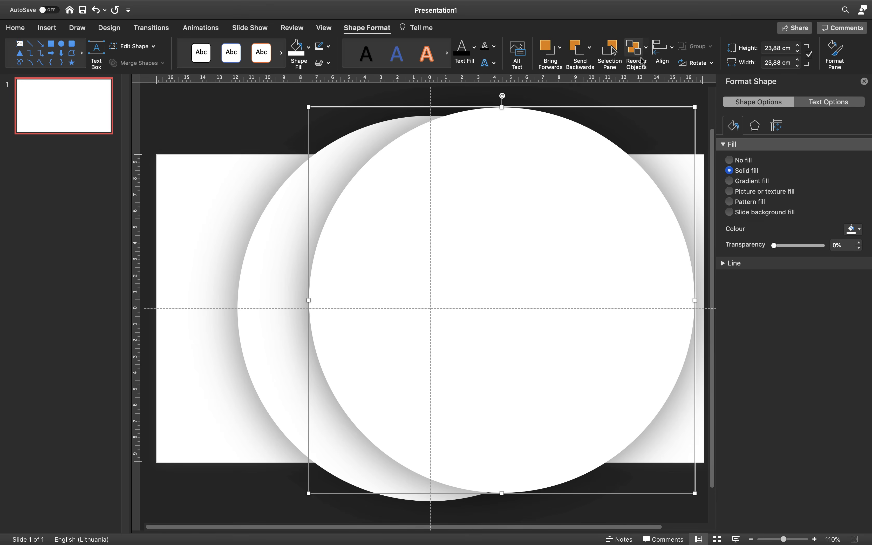
pyautogui.click(591, 51)
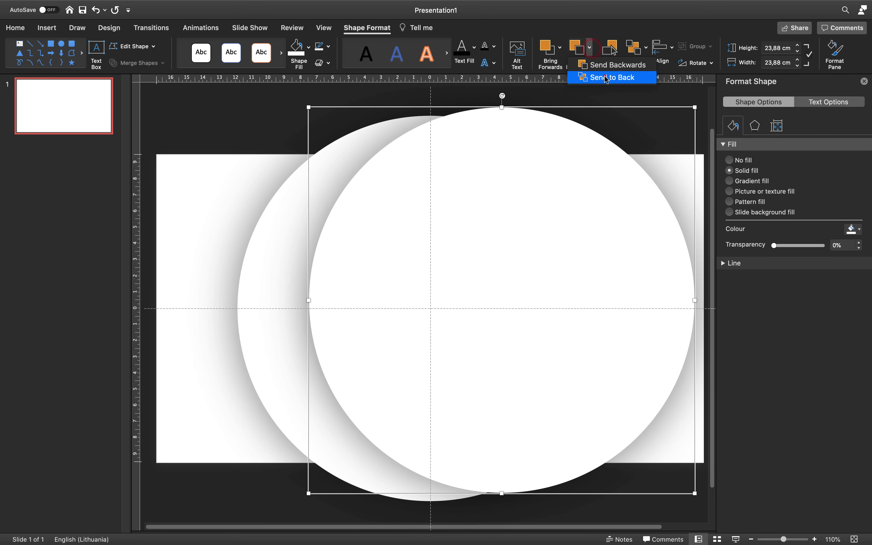
pyautogui.click(605, 76)
# Step: Align the rearmost circle to the slide's centre and middle, and enlarge it evenly until it covers the whole slide
pyautogui.scroll(-5, 423, 229)
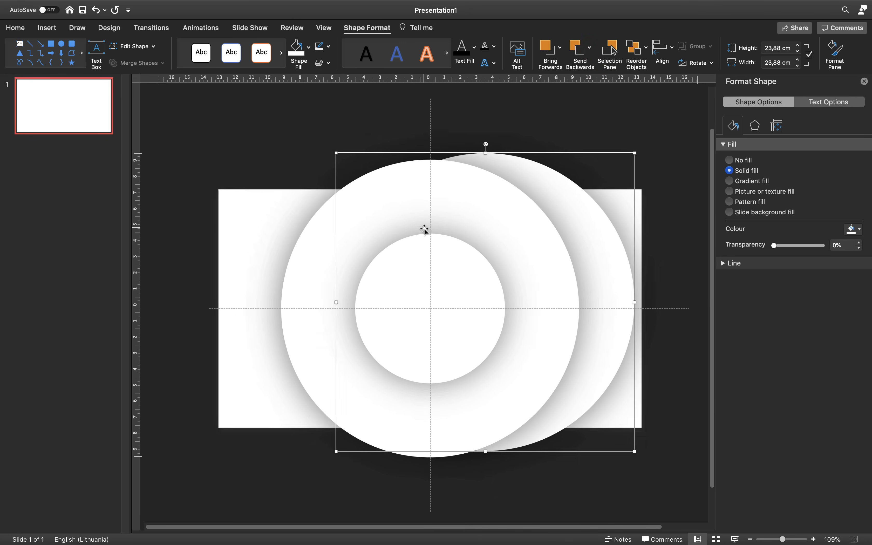
pyautogui.moveTo(344, 166); pyautogui.dragTo(289, 136)
pyautogui.click(658, 50)
pyautogui.click(688, 90)
pyautogui.click(666, 47)
pyautogui.click(713, 145)
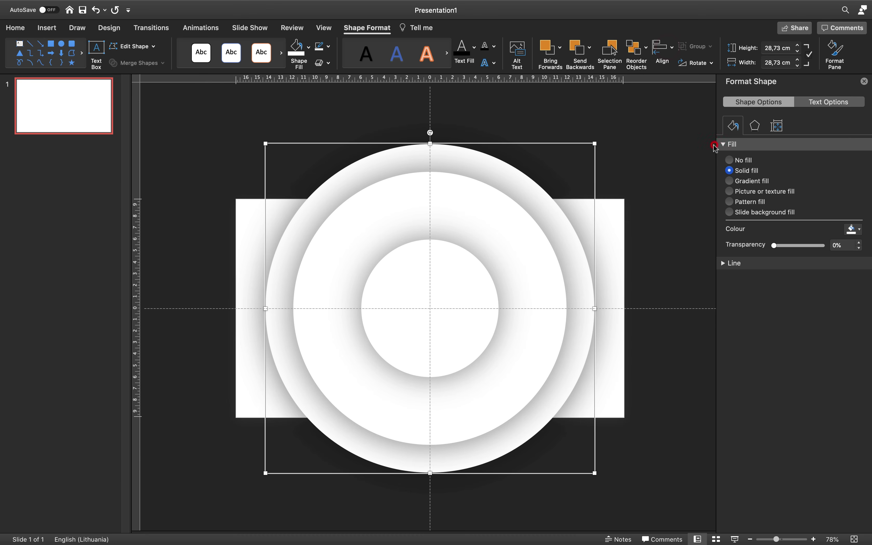
pyautogui.moveTo(593, 144); pyautogui.dragTo(657, 110)
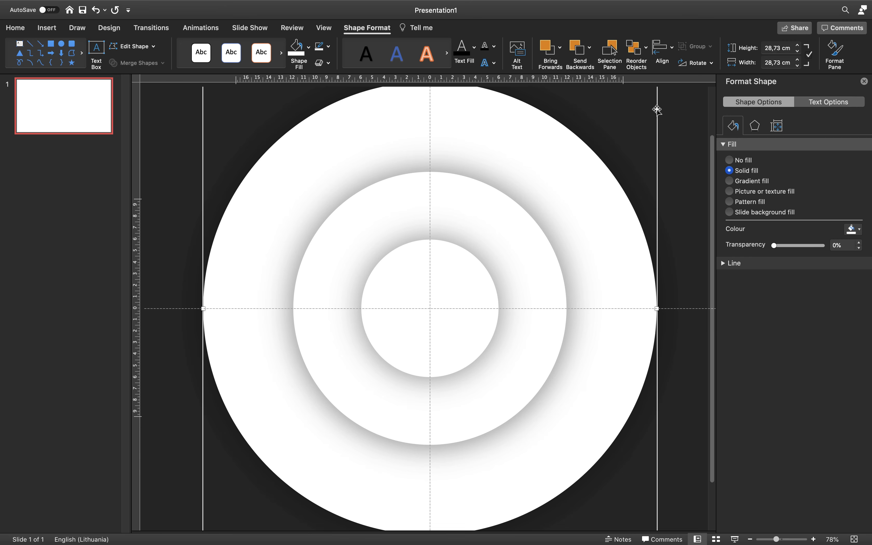
# Step: Deselect the outermost circle and hide the drawing guides
pyautogui.click(686, 139)
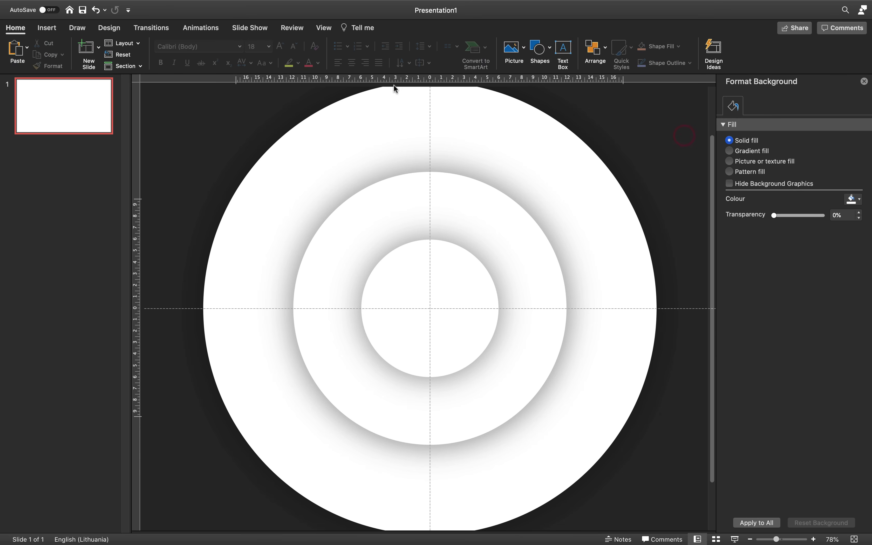
pyautogui.click(324, 29)
pyautogui.click(184, 63)
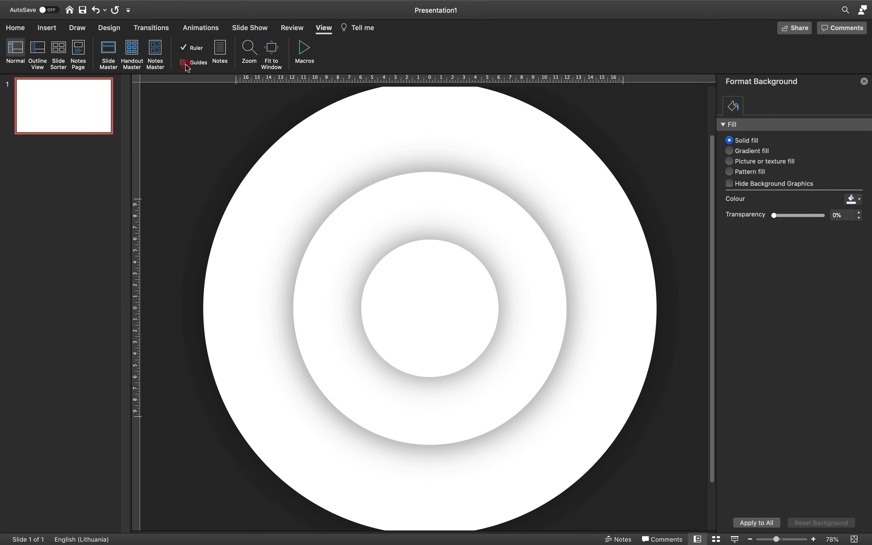
# Step: Show the Selection Pane and rename the circles center, middle and outside, from smallest to largest
pyautogui.click(454, 287)
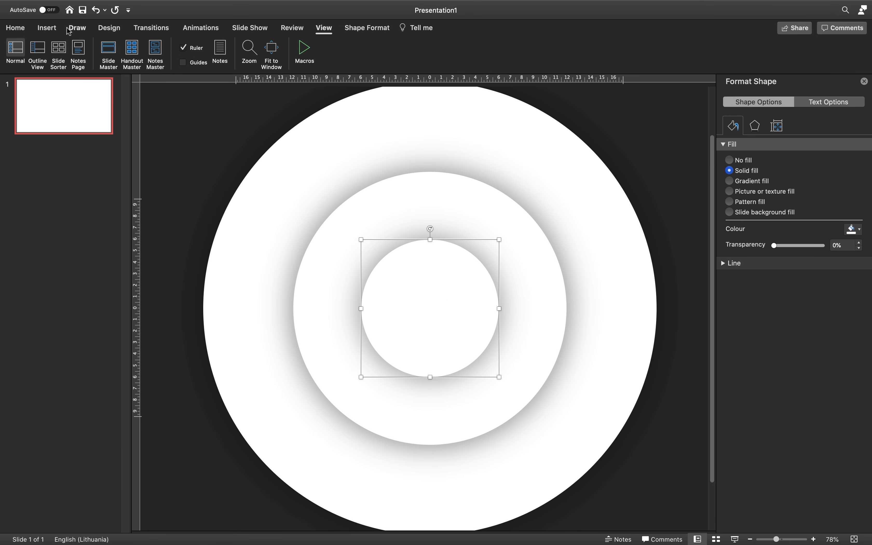
pyautogui.click(16, 28)
pyautogui.click(597, 55)
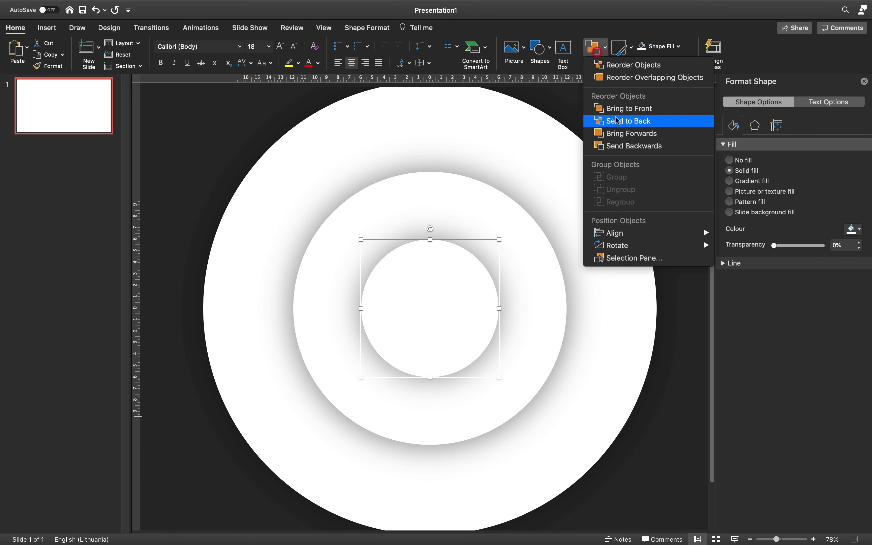
pyautogui.click(632, 258)
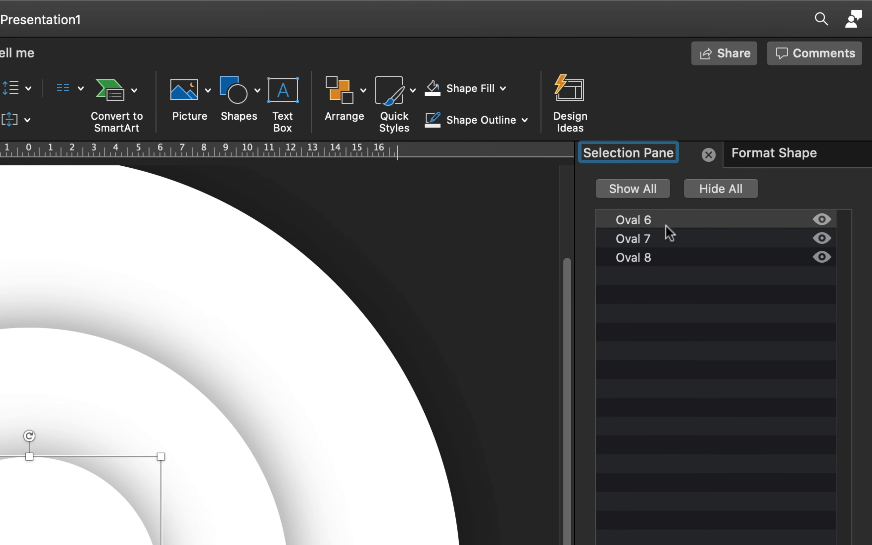
pyautogui.click(667, 220)
pyautogui.click(667, 221)
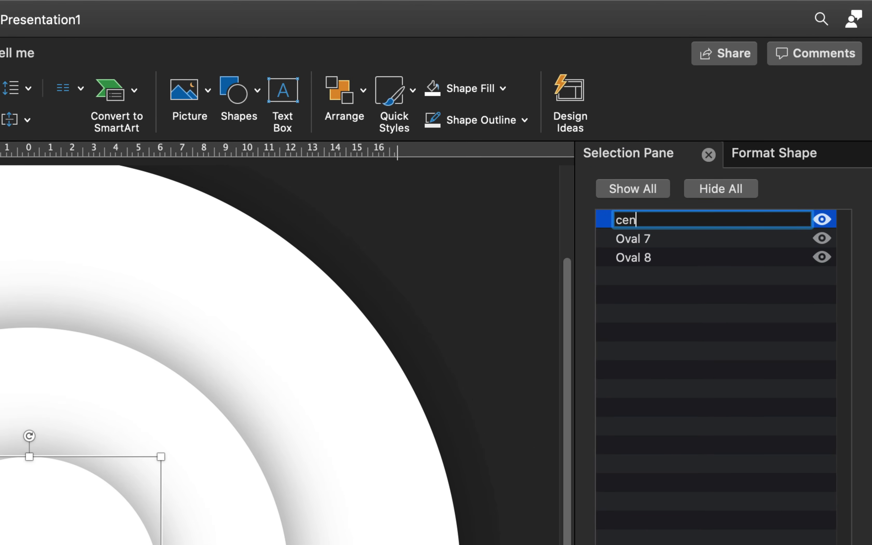
pyautogui.click(664, 240)
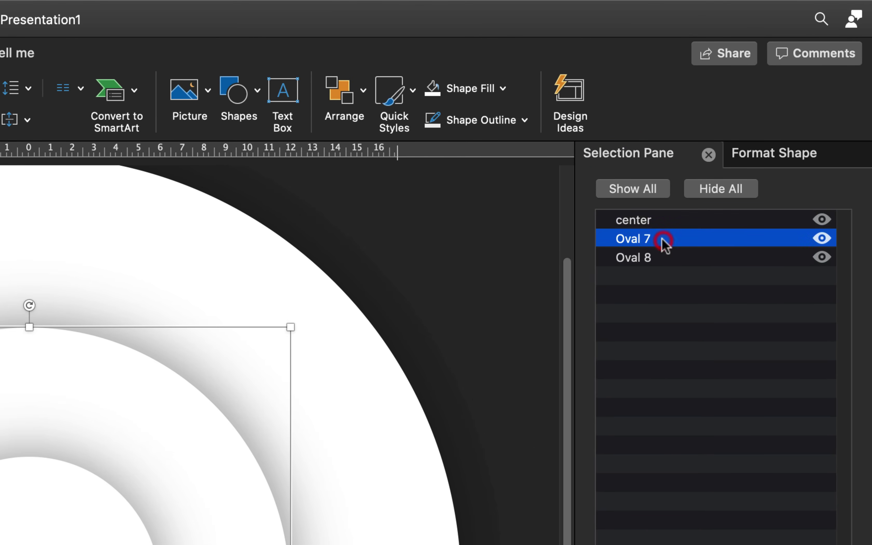
pyautogui.click(663, 240)
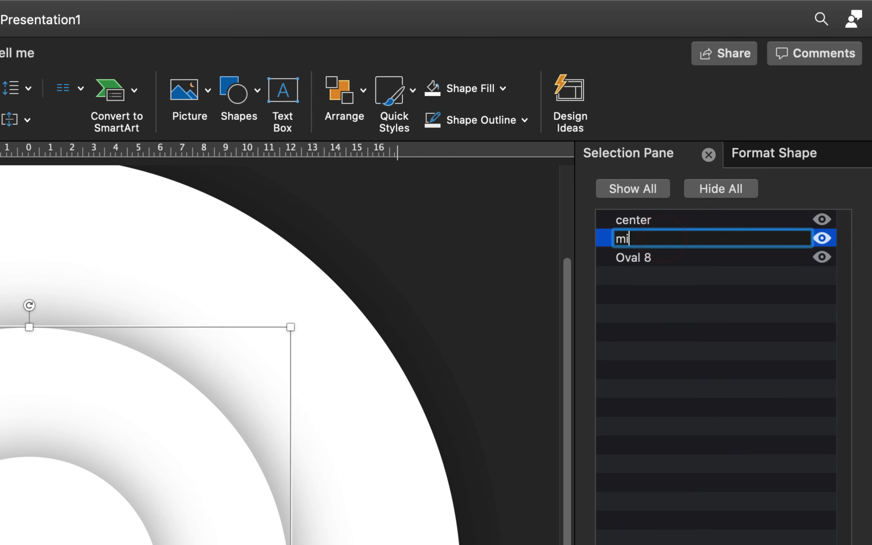
pyautogui.click(667, 259)
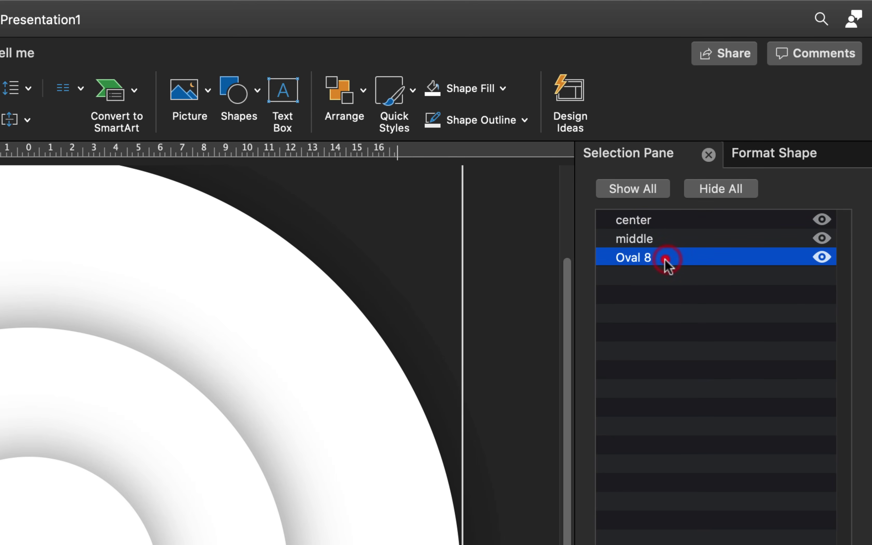
pyautogui.click(666, 259)
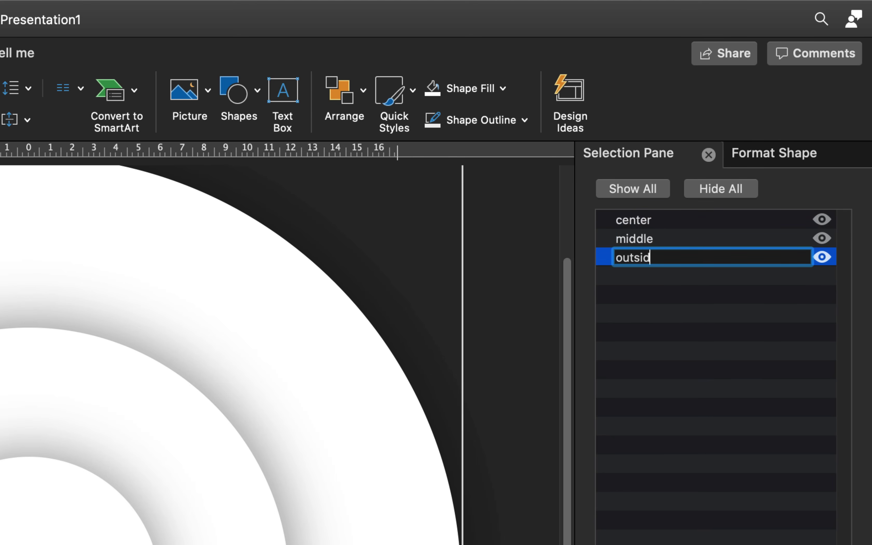
pyautogui.write('outside')
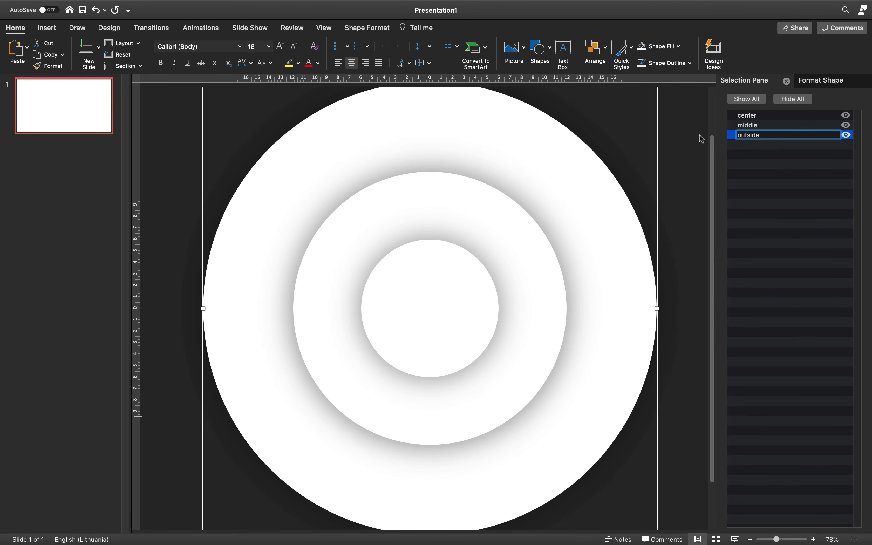
# Step: Fill the outside circle with the waterfall landscape photo from the Downloads folder
pyautogui.press('Return')
pyautogui.click(686, 128)
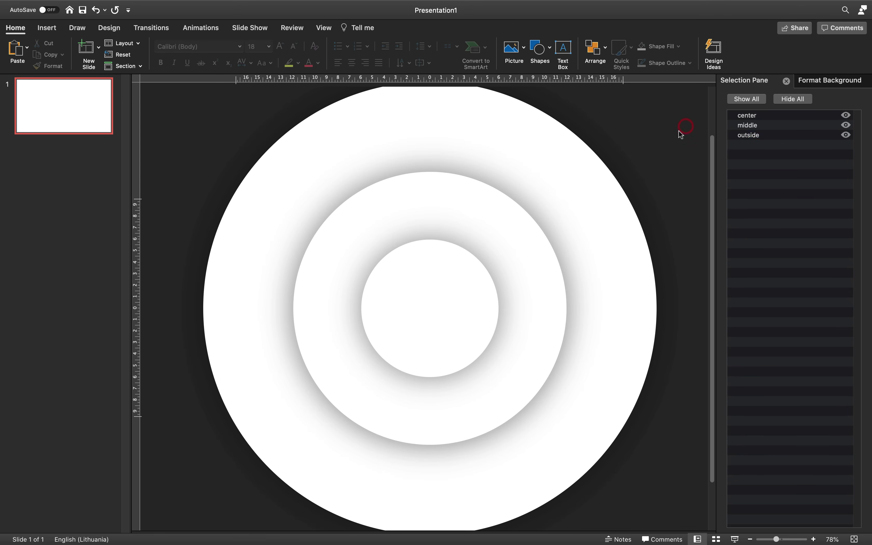
pyautogui.click(536, 135)
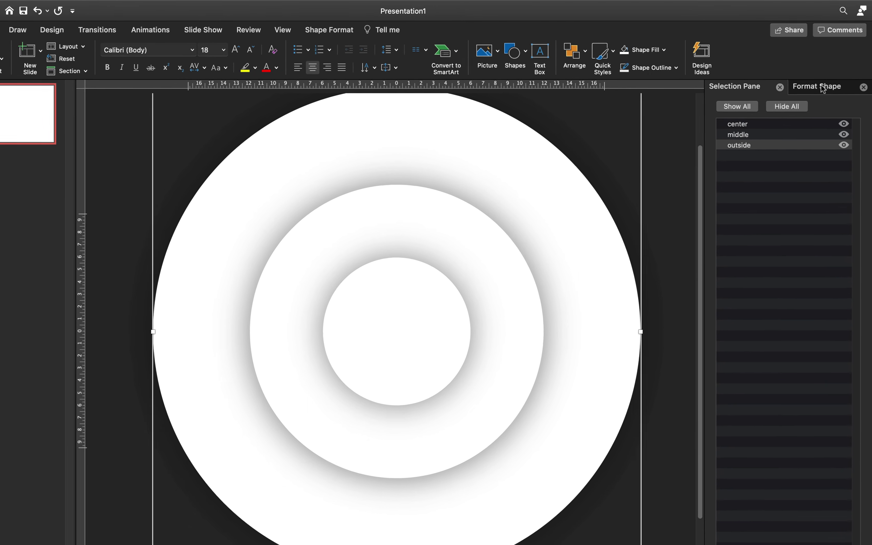
pyautogui.click(826, 81)
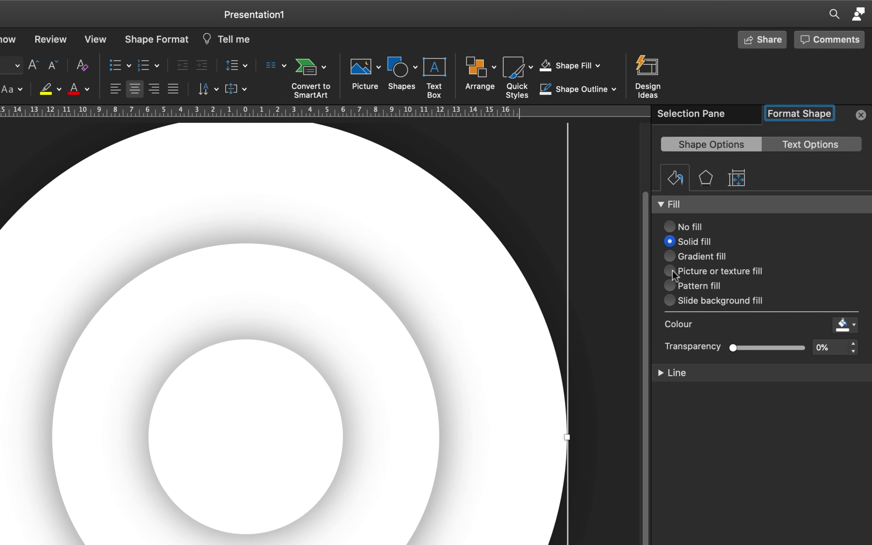
pyautogui.click(669, 271)
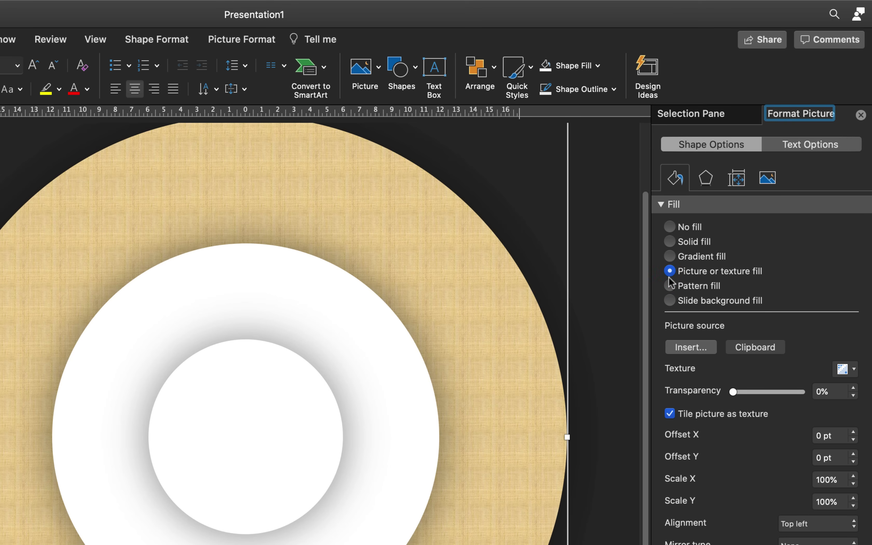
pyautogui.click(699, 348)
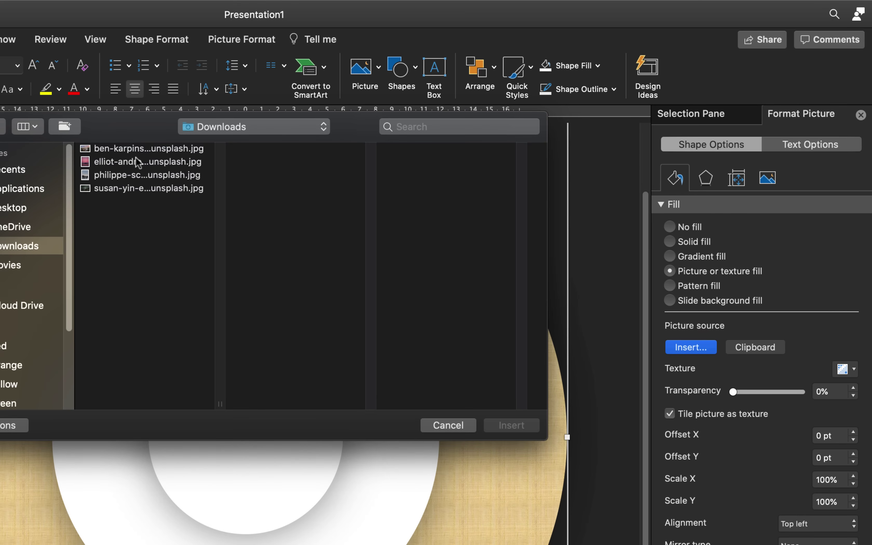
pyautogui.click(138, 149)
pyautogui.click(137, 163)
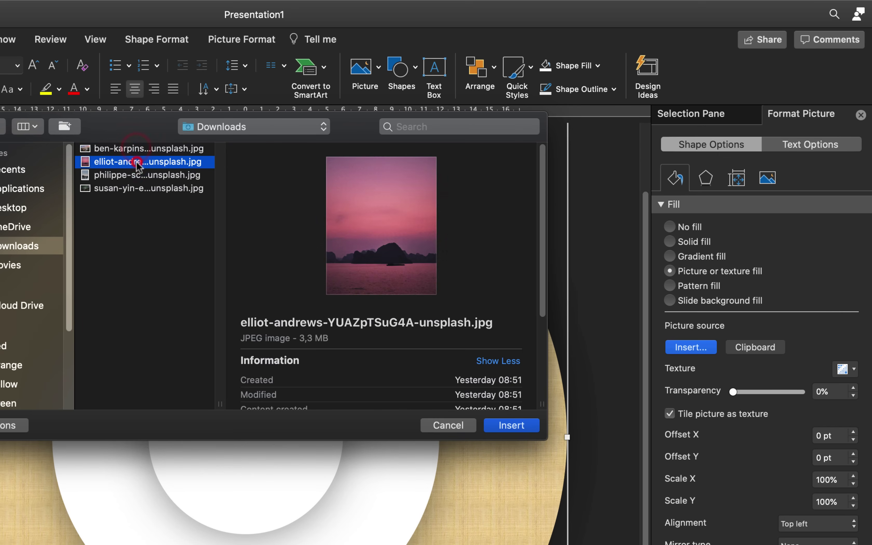
pyautogui.click(138, 149)
pyautogui.click(511, 425)
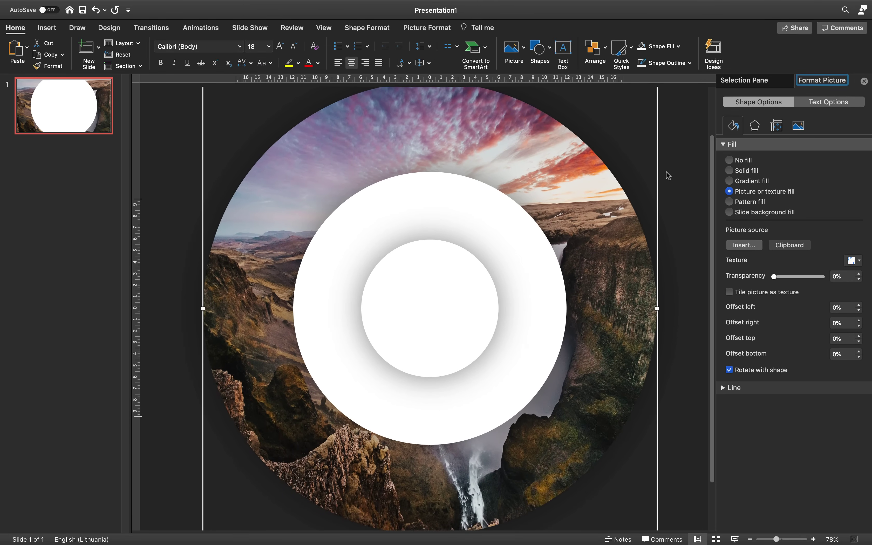
pyautogui.click(668, 176)
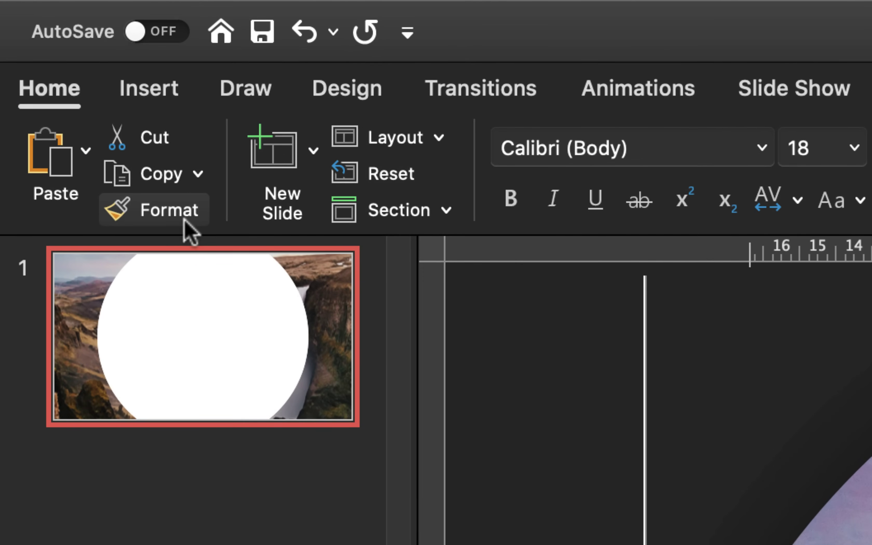
# Step: Copy the outside circle's picture formatting to the middle and center circles with the Format Painter, and deselect everything
pyautogui.click(182, 223)
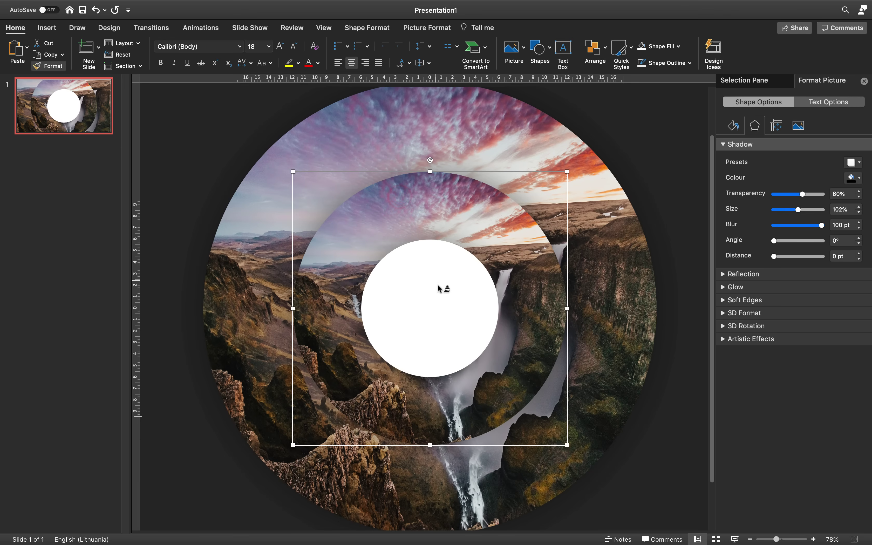
pyautogui.click(436, 282)
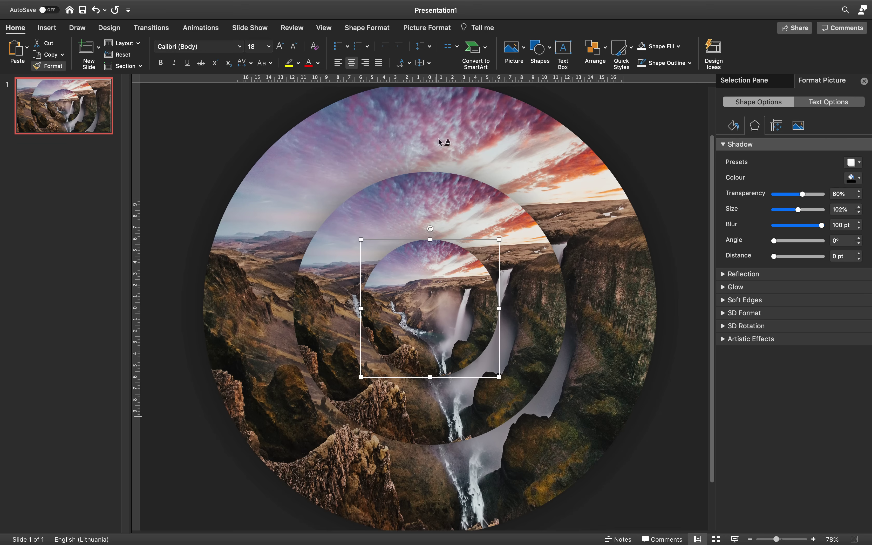
pyautogui.click(47, 71)
pyautogui.click(648, 133)
# Step: In crop mode, enlarge the middle circle's picture evenly from its centre until it matches the outside circle's bounds
pyautogui.moveTo(776, 538); pyautogui.dragTo(774, 538)
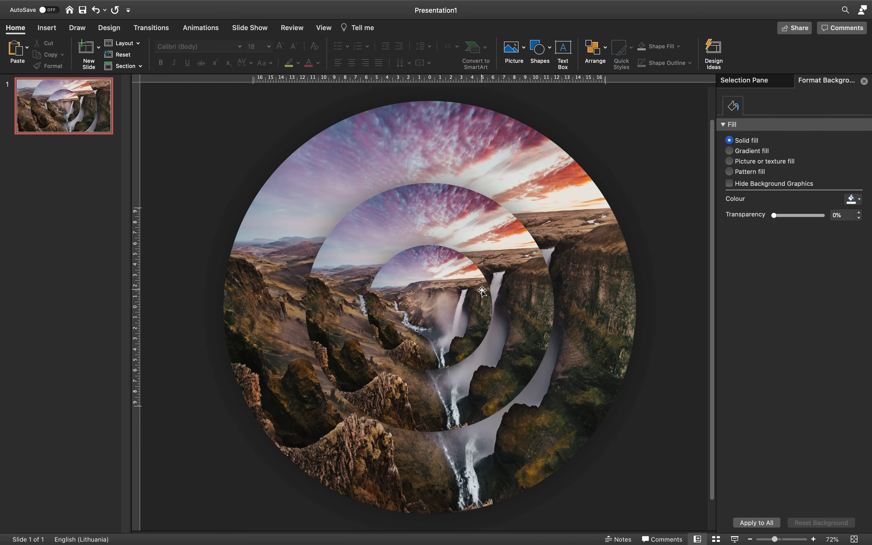
pyautogui.click(551, 184)
pyautogui.click(468, 226)
pyautogui.click(429, 29)
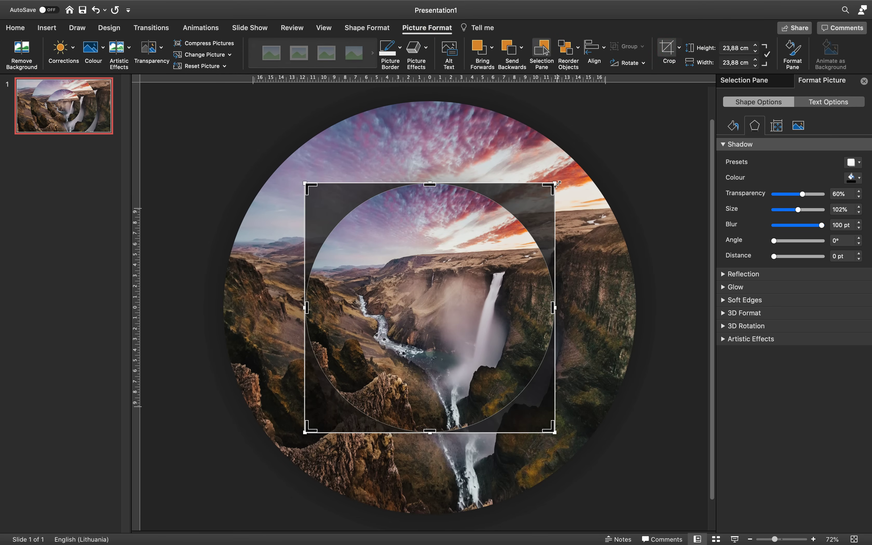
pyautogui.moveTo(557, 184); pyautogui.dragTo(637, 143)
pyautogui.click(667, 48)
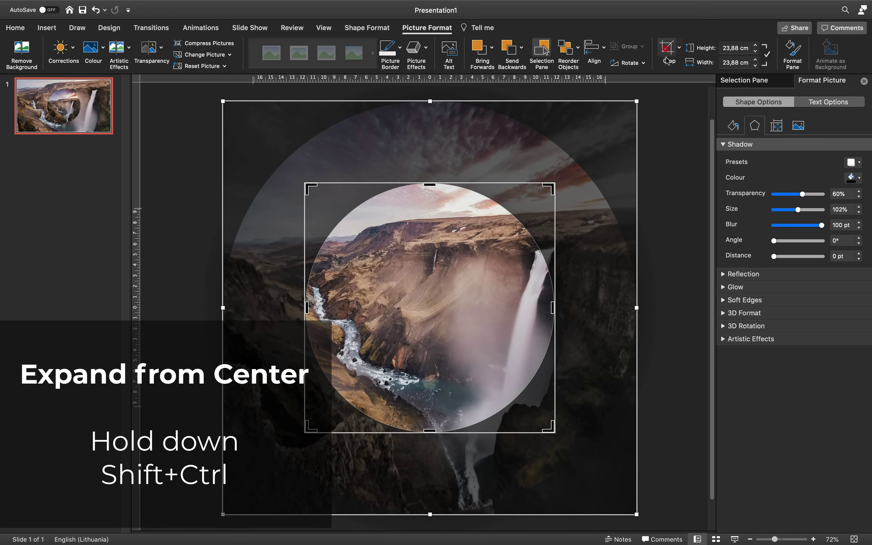
# Step: In crop mode, enlarge the center circle's picture evenly from its centre until it lines up with the outside circle's picture
pyautogui.click(449, 285)
pyautogui.click(667, 48)
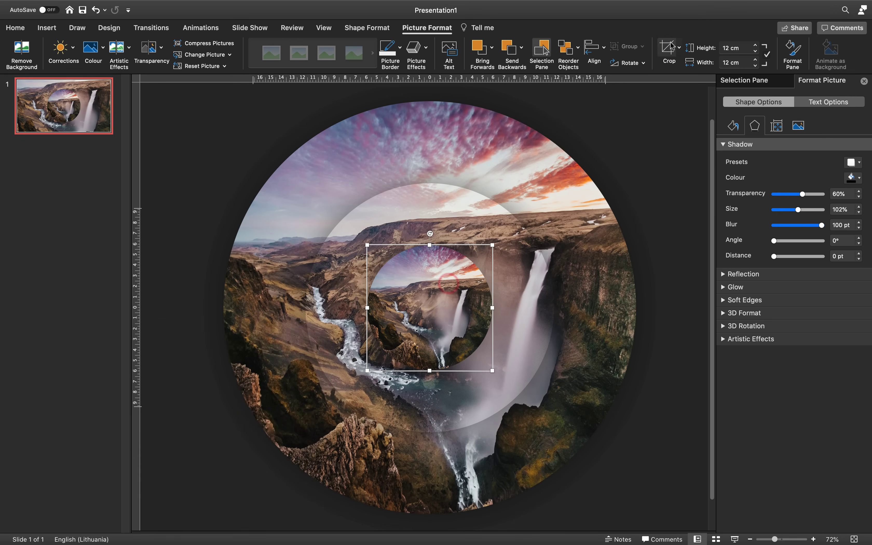
pyautogui.moveTo(494, 245); pyautogui.dragTo(636, 119)
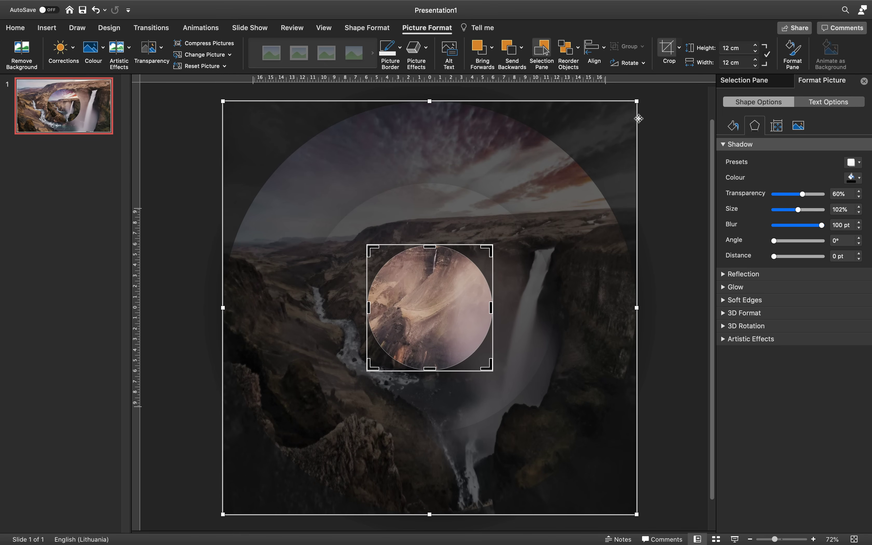
pyautogui.click(690, 141)
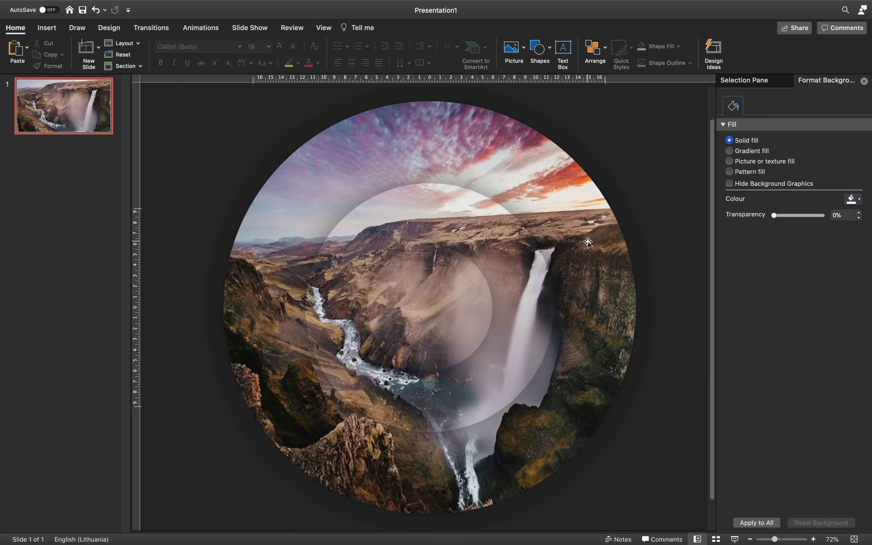
# Step: Add a Spin emphasis animation to the center circle and show the Animation Pane
pyautogui.click(450, 293)
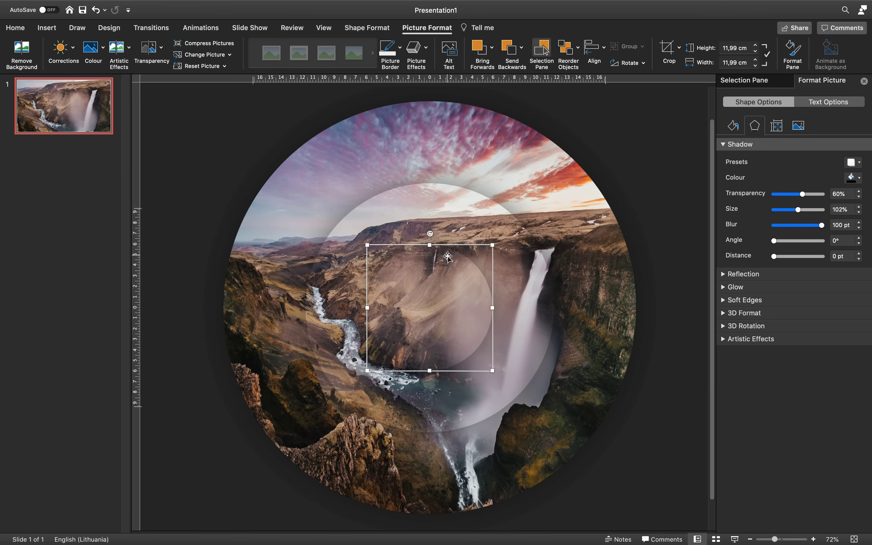
pyautogui.click(199, 27)
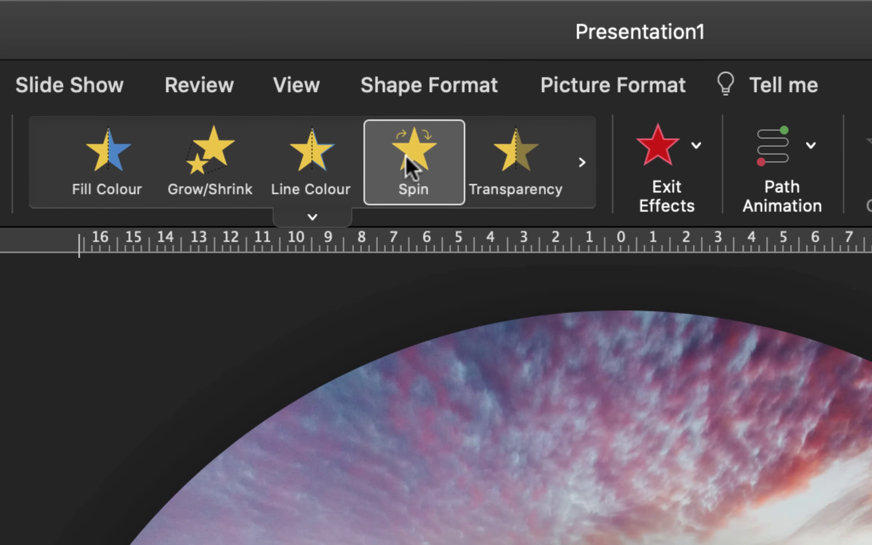
pyautogui.click(408, 159)
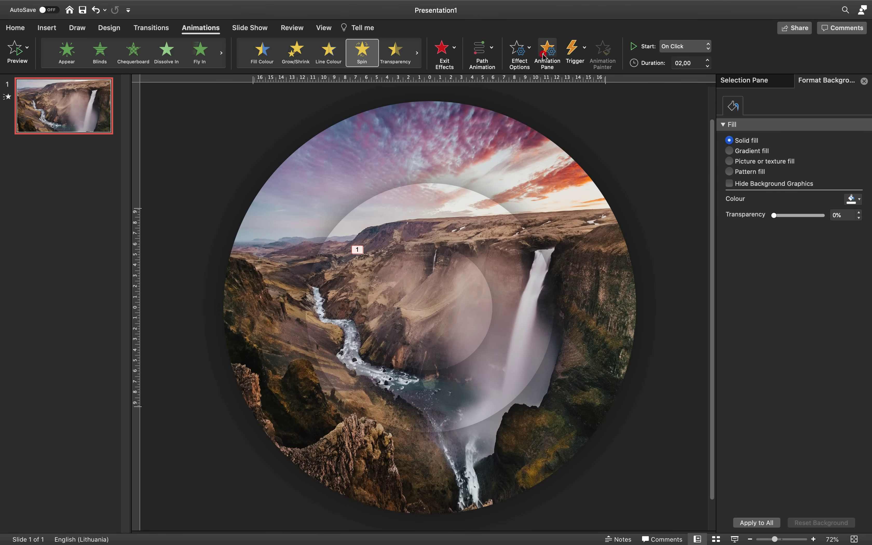
pyautogui.click(547, 54)
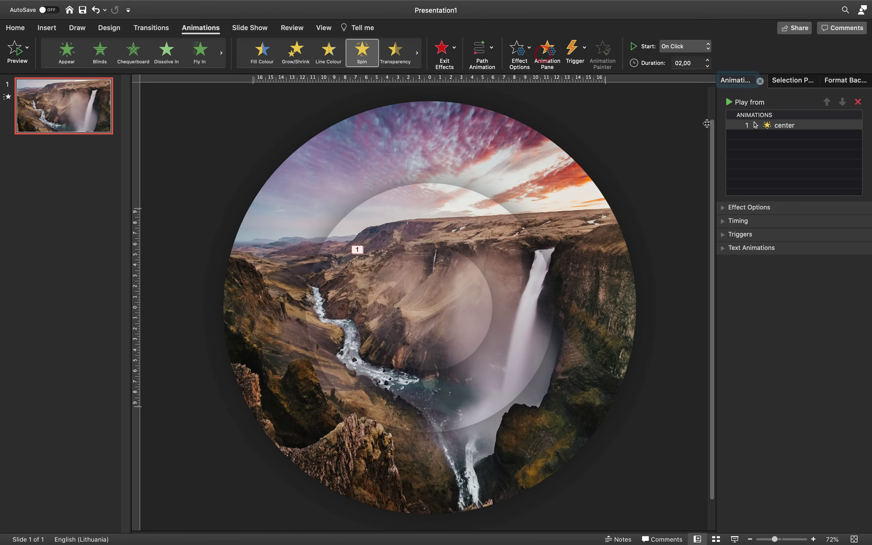
pyautogui.click(747, 104)
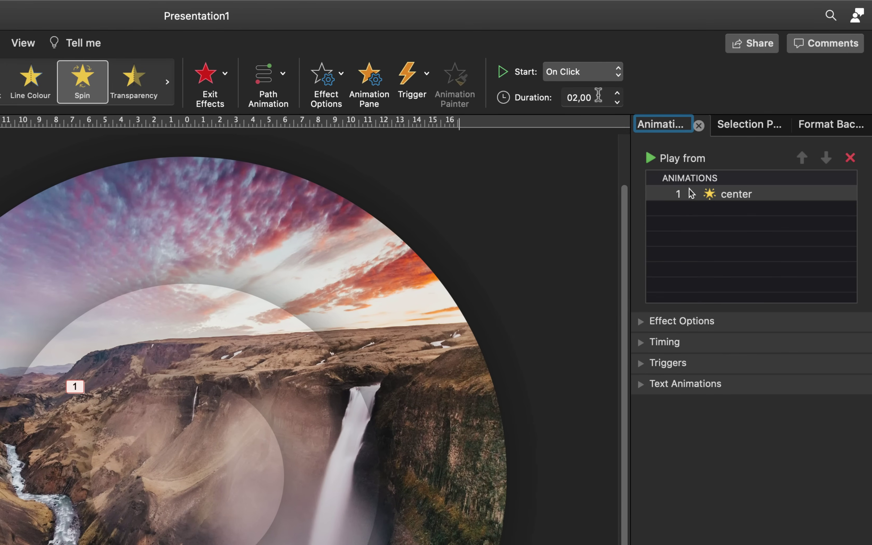
# Step: Set the center circle's Spin duration to 0,80 seconds and enable Smooth Start and Smooth End
pyautogui.doubleClick(598, 95)
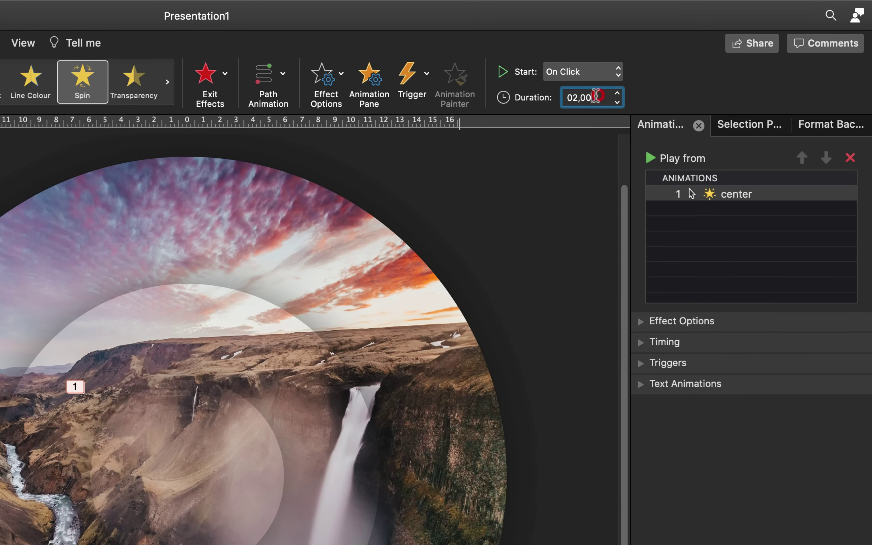
pyautogui.press('BackSpace')
pyautogui.write('8')
pyautogui.press('Return')
pyautogui.click(640, 328)
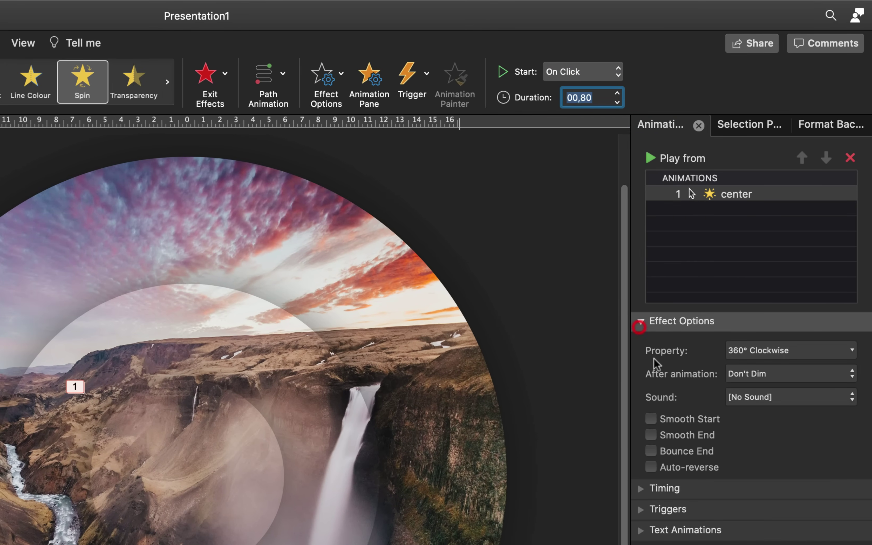
pyautogui.click(651, 419)
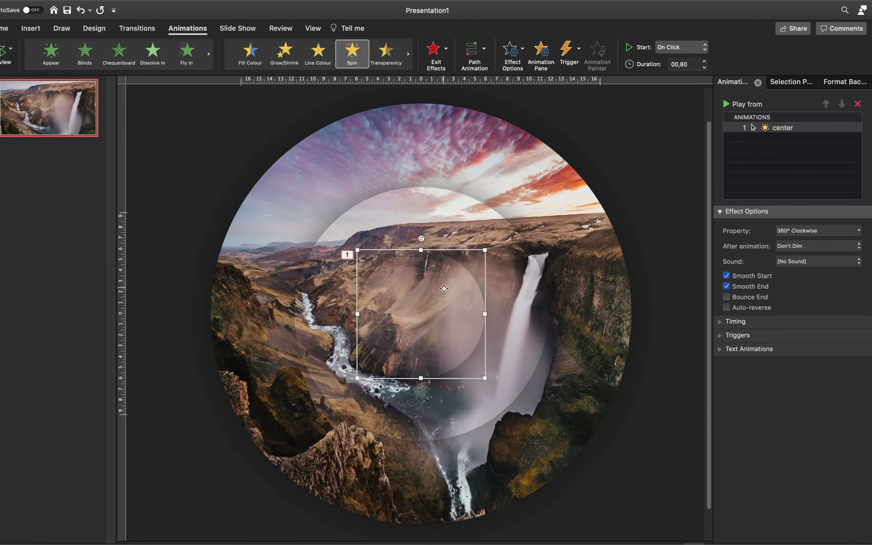
# Step: Copy the center circle's Spin animation to the middle and outside circles with the Animation Painter
pyautogui.click(284, 397)
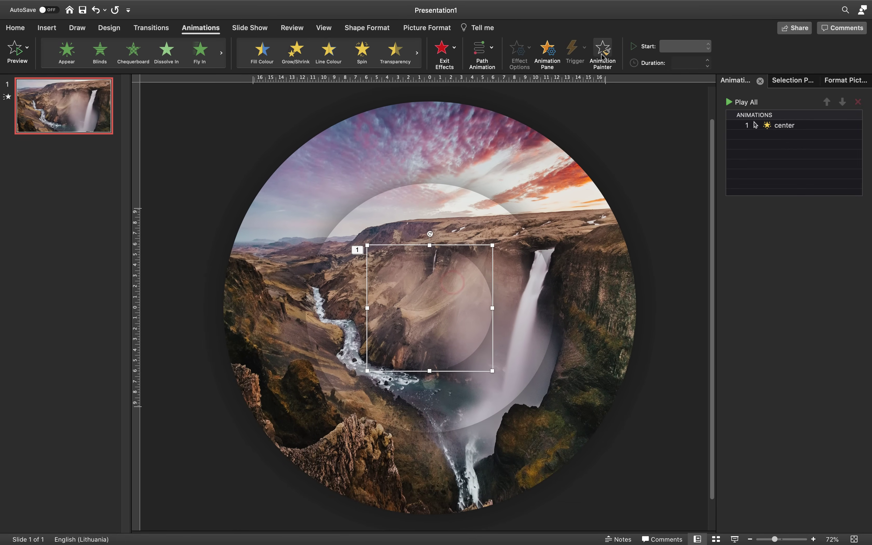
pyautogui.click(602, 54)
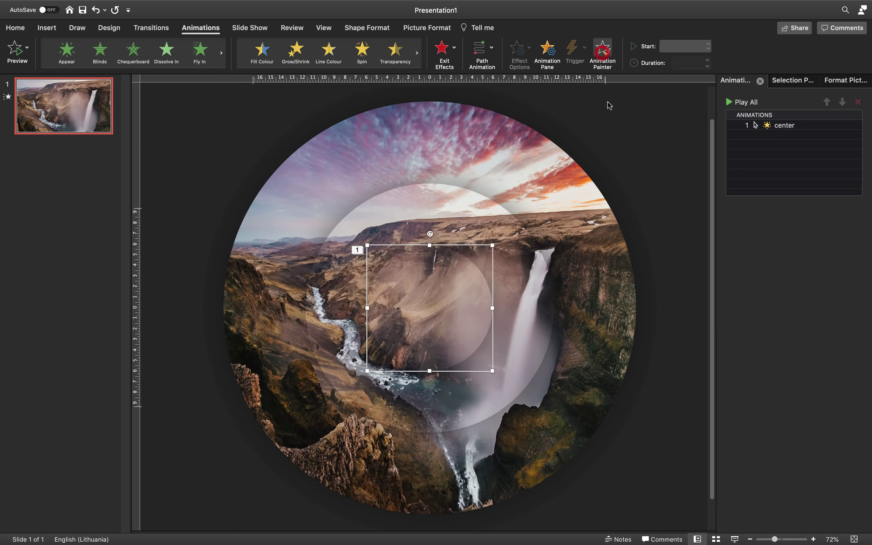
pyautogui.click(484, 216)
pyautogui.click(499, 162)
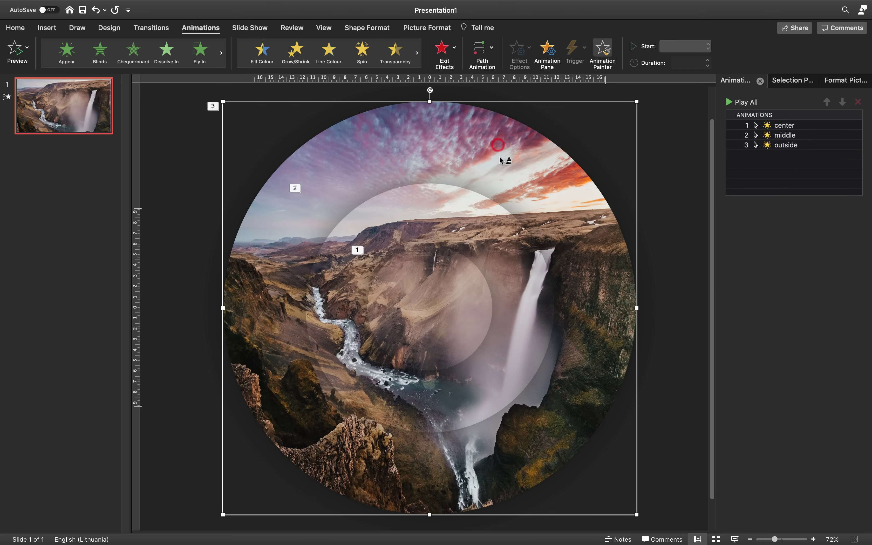
# Step: Set the middle and outside circles' animations to start With Previous
pyautogui.click(779, 135)
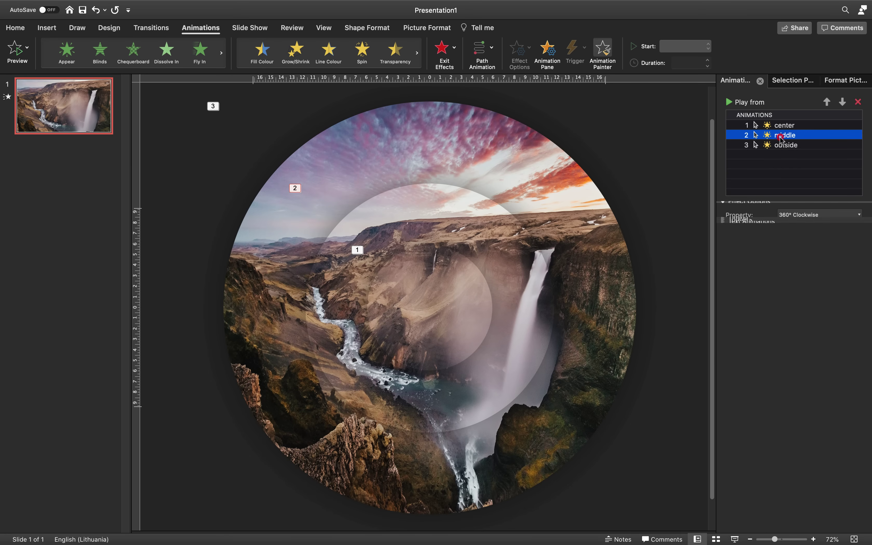
pyautogui.keyDown('shift'); pyautogui.click(784, 146); pyautogui.keyUp('shift')
pyautogui.click(697, 45)
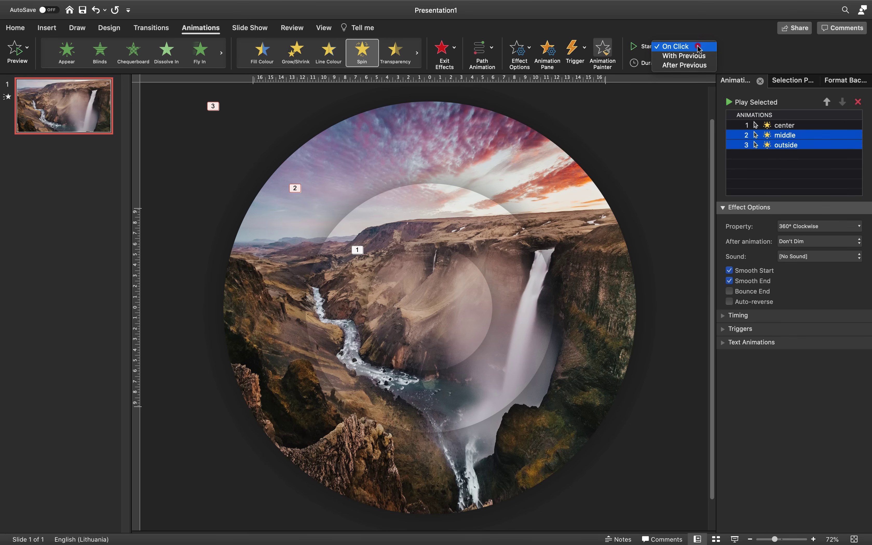
pyautogui.click(697, 56)
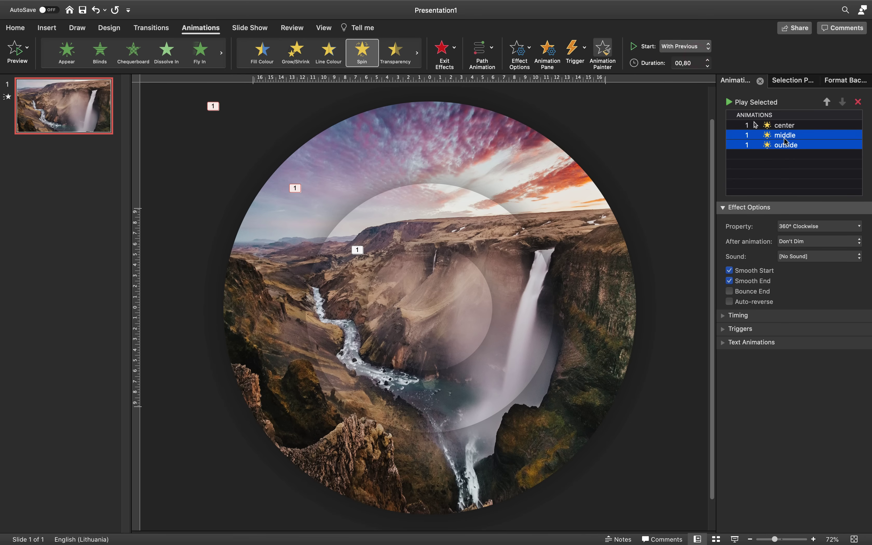
# Step: Delay the middle circle's animation by 0,2 seconds and the outside circle's by 0,4 seconds
pyautogui.click(784, 137)
pyautogui.click(723, 315)
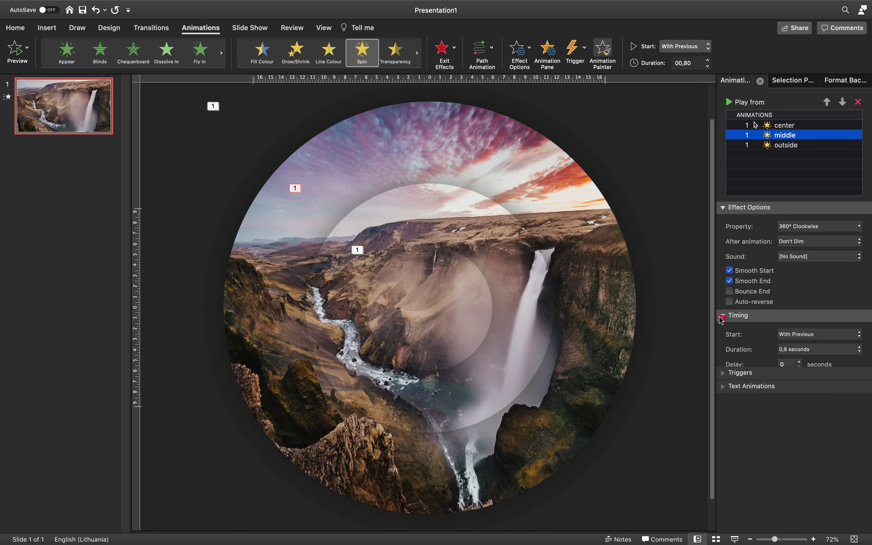
pyautogui.click(784, 365)
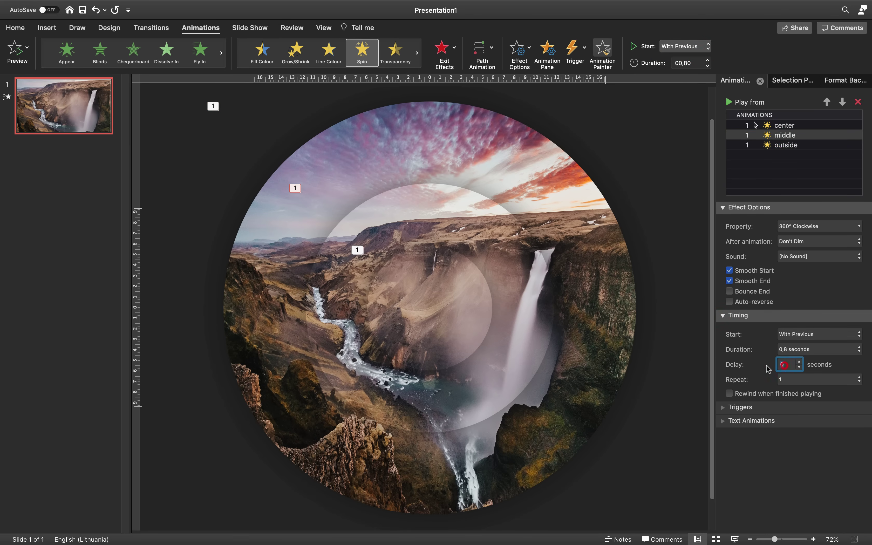
pyautogui.press('Return')
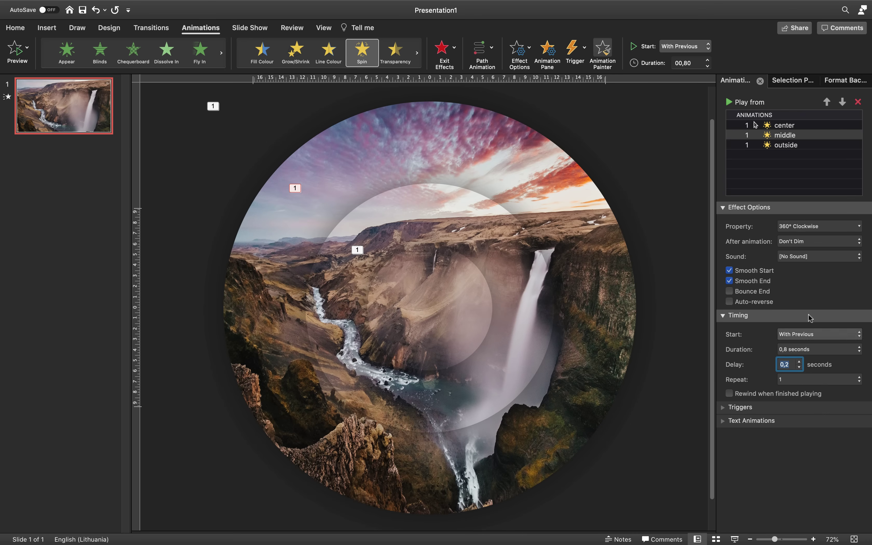
pyautogui.click(785, 145)
pyautogui.click(787, 365)
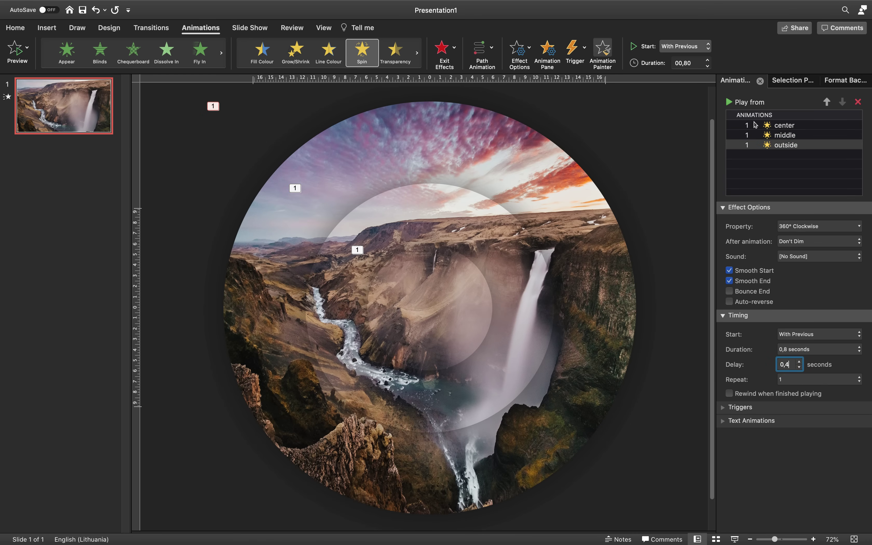
pyautogui.click(690, 216)
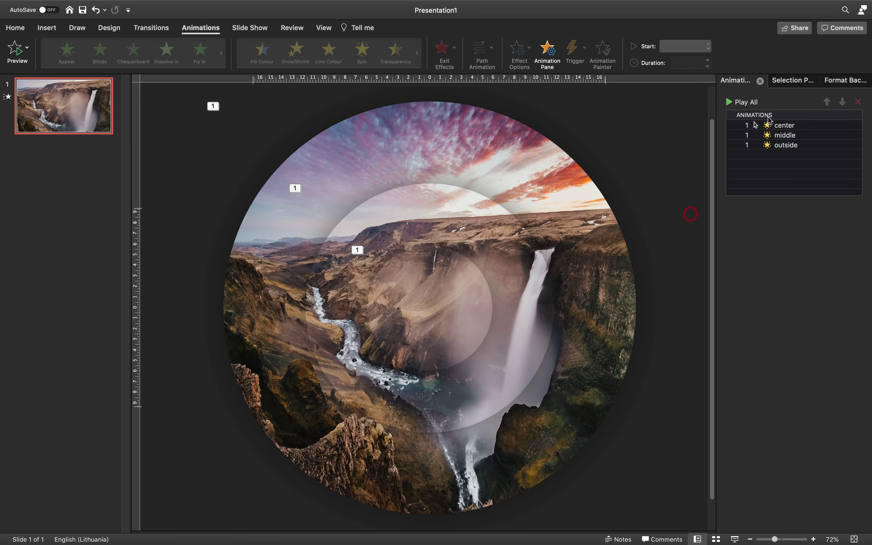
# Step: Run the slide show from the waterfall slide to check the three circles' Spin animations, and return to editing
pyautogui.click(780, 125)
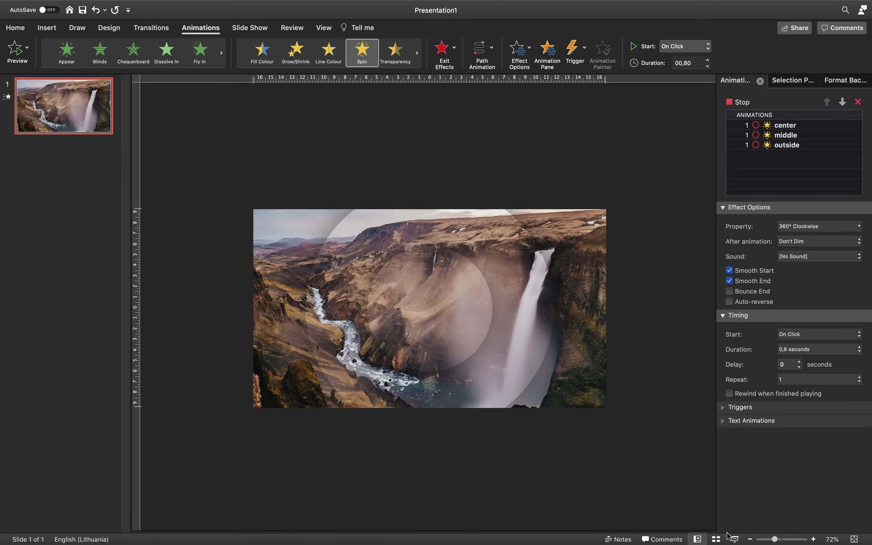
pyautogui.click(734, 540)
pyautogui.click(734, 539)
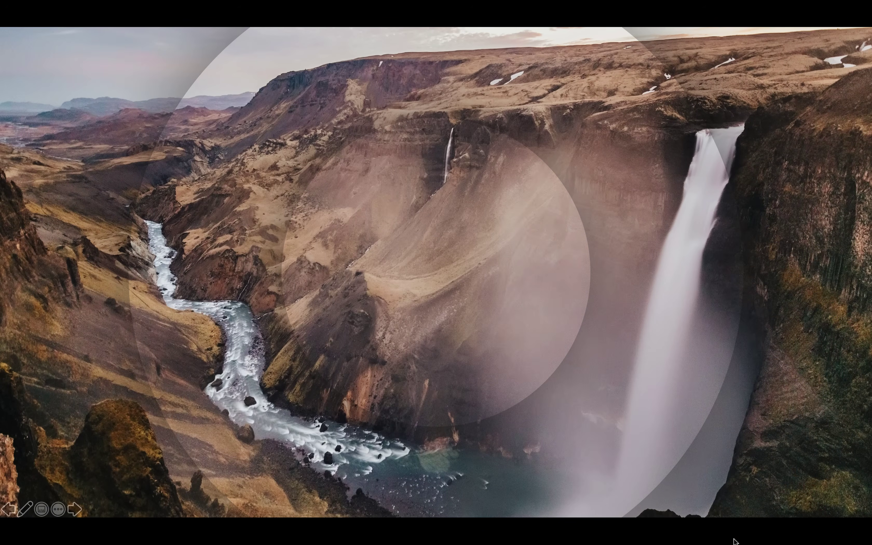
pyautogui.press('Escape')
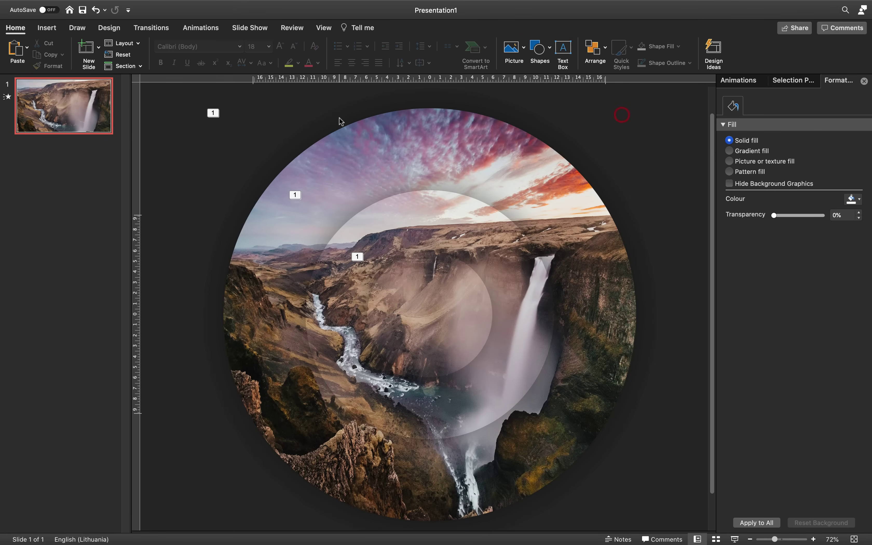
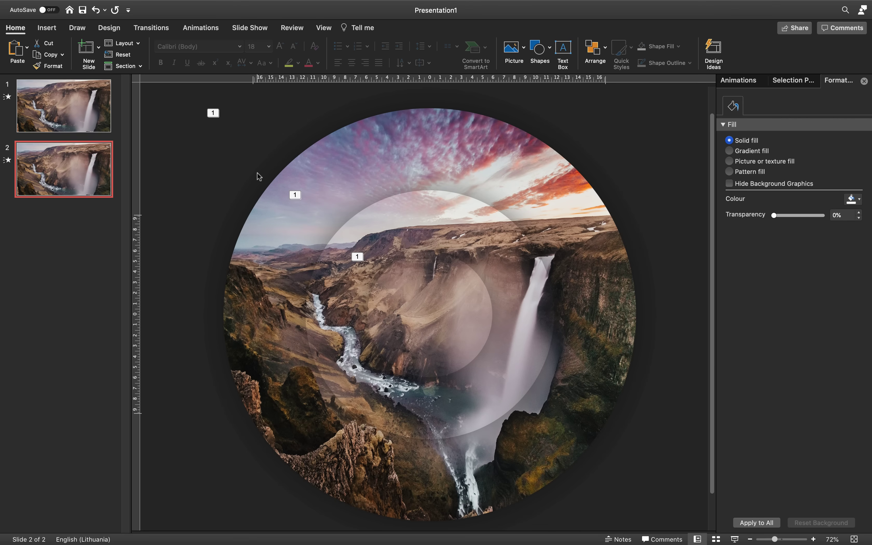
# Step: On the duplicated slide, replace the outside circle's picture fill with the bamboo forest stairway photo from Downloads
pyautogui.click(400, 147)
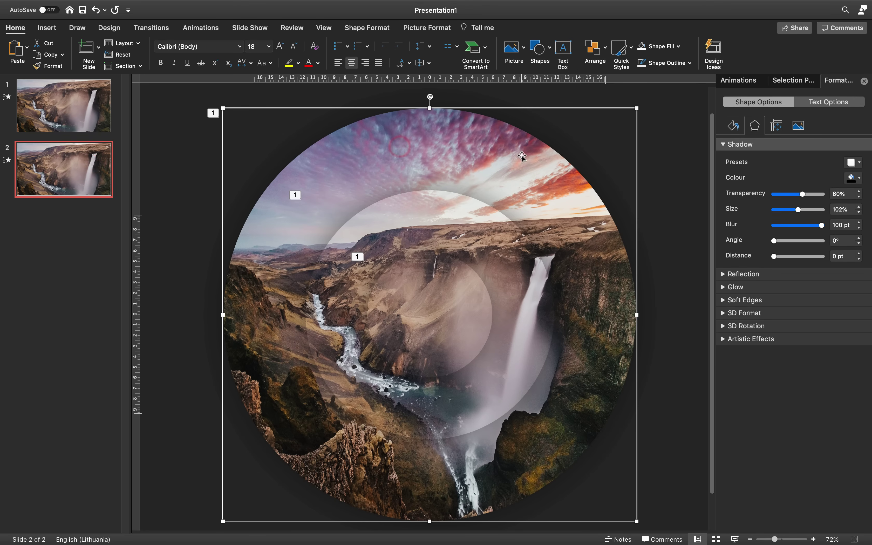
pyautogui.click(733, 126)
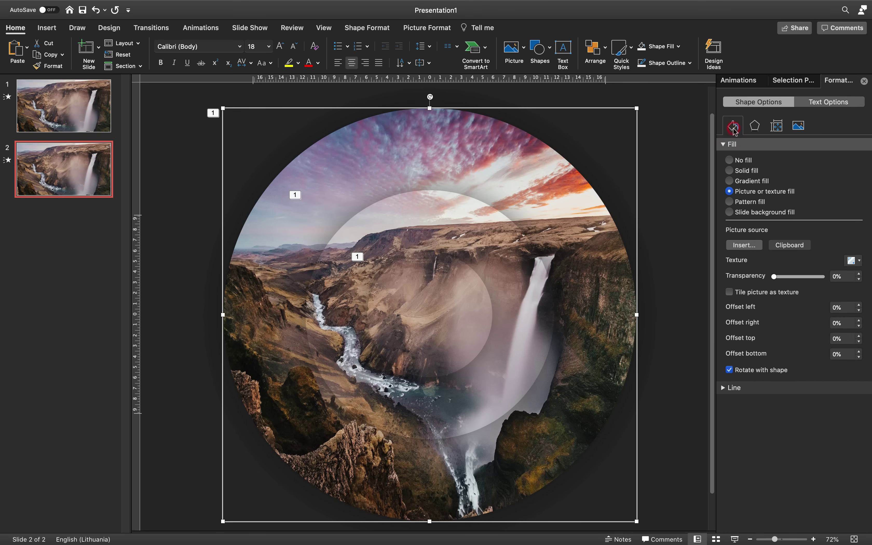
pyautogui.click(752, 247)
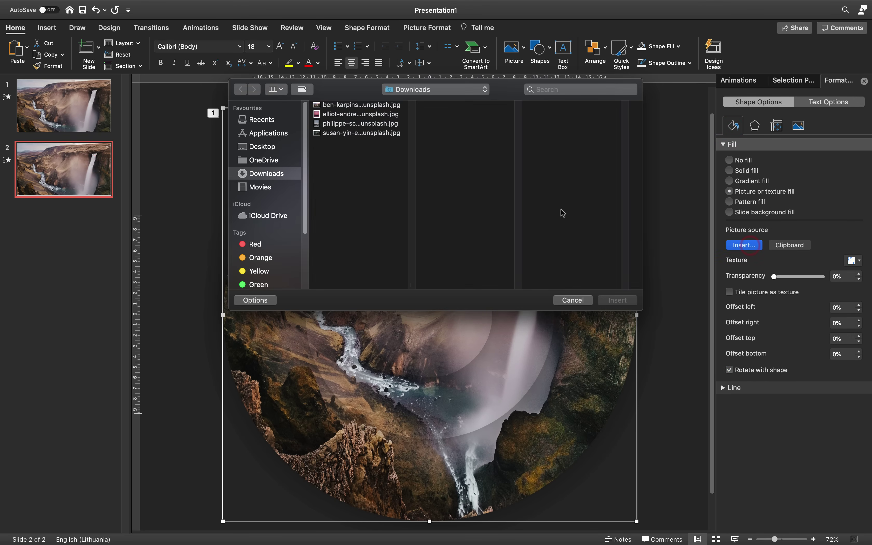
pyautogui.click(347, 105)
pyautogui.click(346, 114)
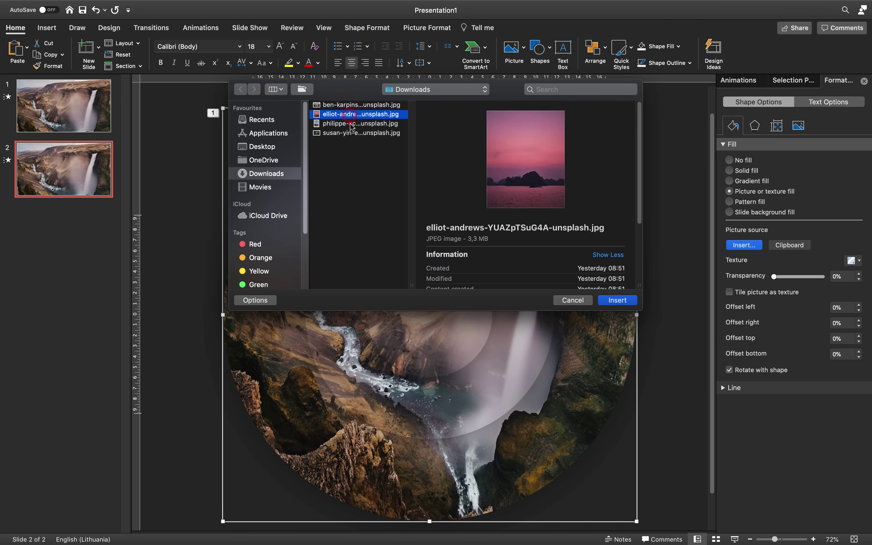
pyautogui.click(350, 123)
pyautogui.click(353, 133)
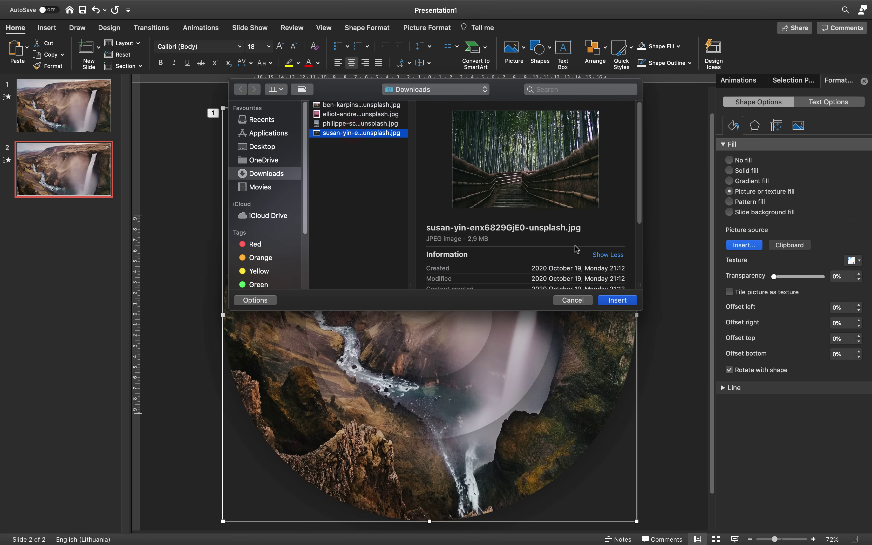
pyautogui.click(617, 301)
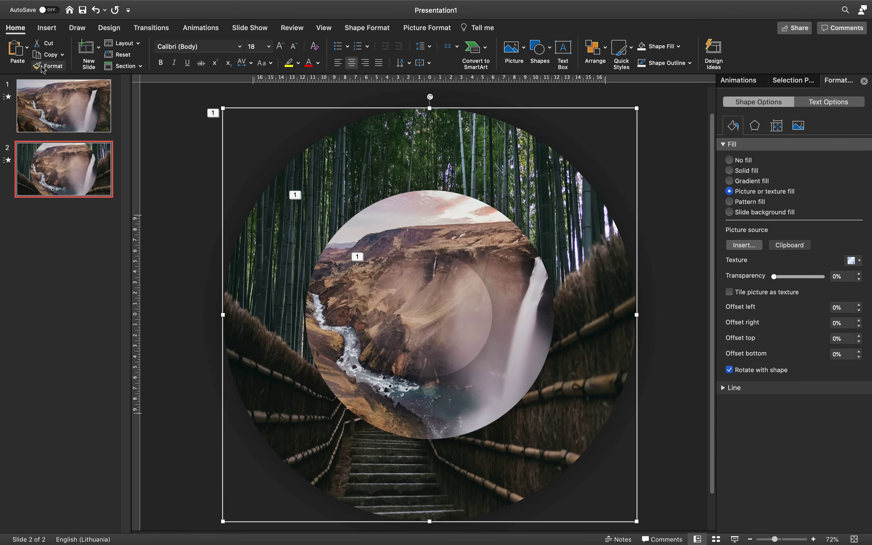
# Step: Copy the outside circle's bamboo picture formatting to the middle and center circles with the Format Painter
pyautogui.click(50, 68)
pyautogui.click(415, 219)
pyautogui.click(429, 288)
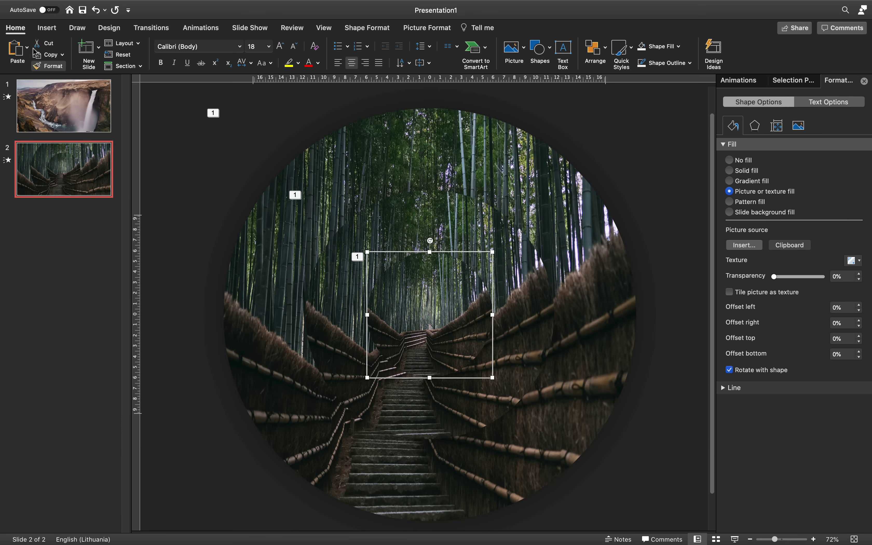
pyautogui.click(53, 66)
pyautogui.click(253, 97)
# Step: Set the shadow transparency of all three bamboo circles to 20%
pyautogui.press('super+a')
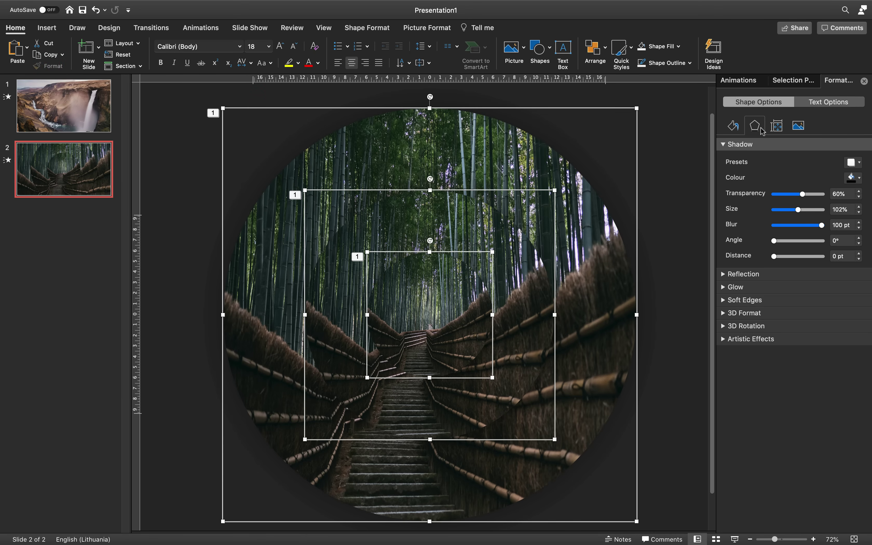
pyautogui.click(847, 195)
pyautogui.click(664, 155)
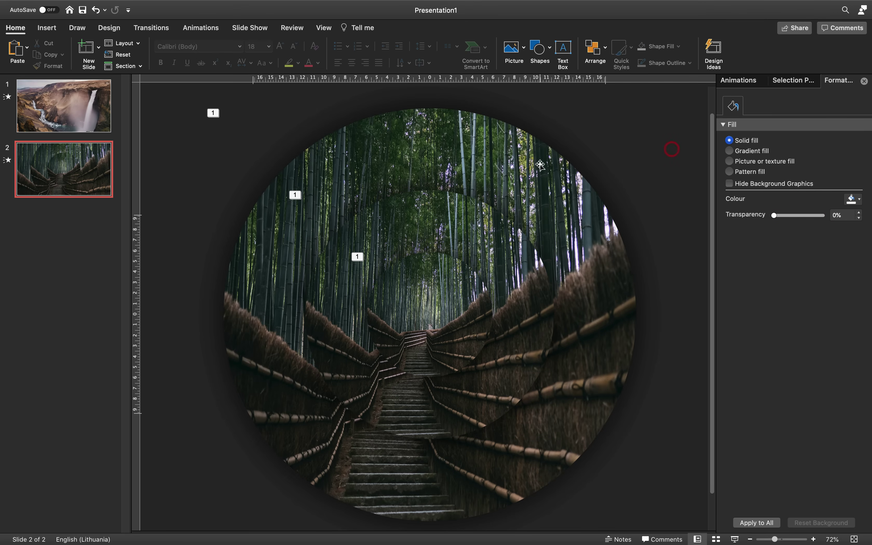
# Step: Lower the picture brightness of the outside, middle and center circles in turn through Picture Corrections
pyautogui.click(521, 158)
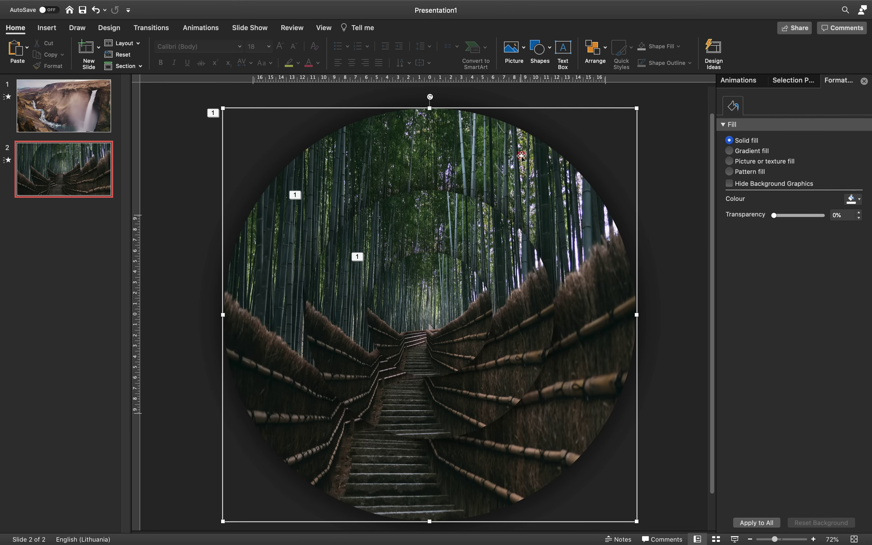
pyautogui.click(798, 127)
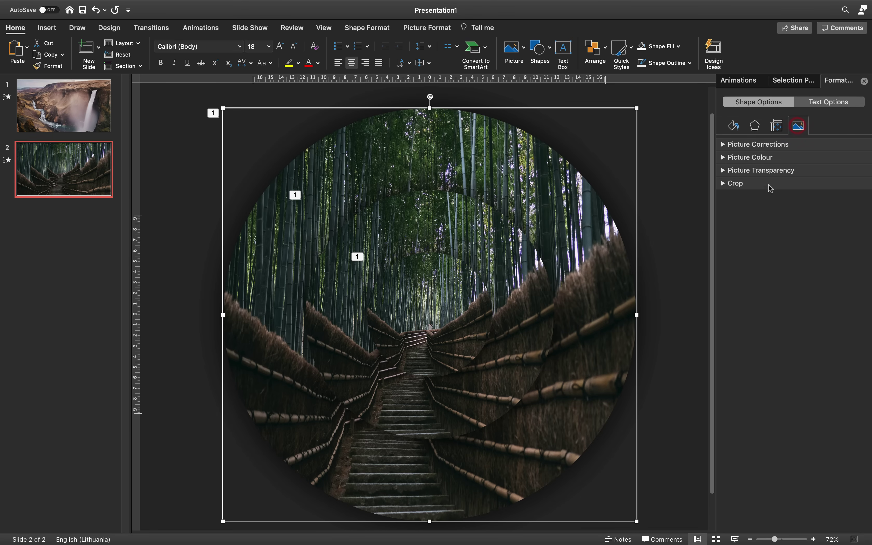
pyautogui.click(722, 145)
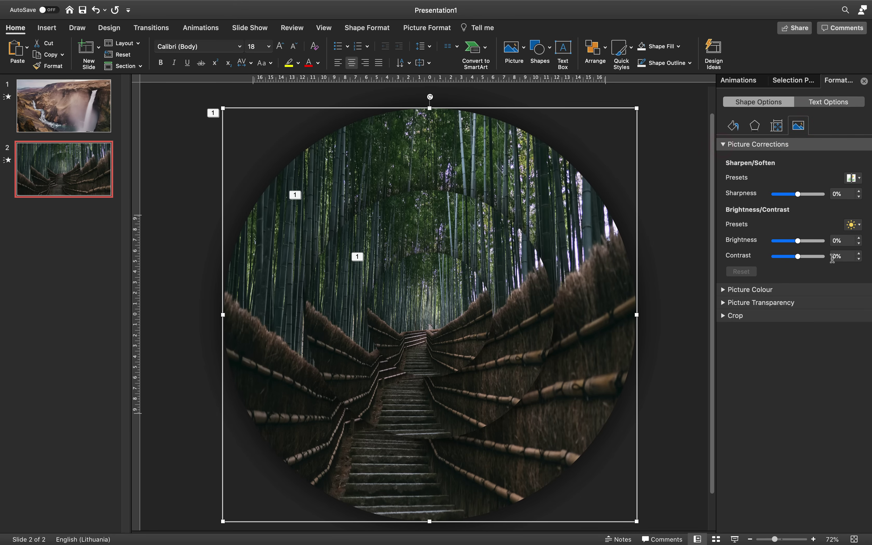
pyautogui.click(840, 245)
pyautogui.click(505, 238)
pyautogui.click(840, 241)
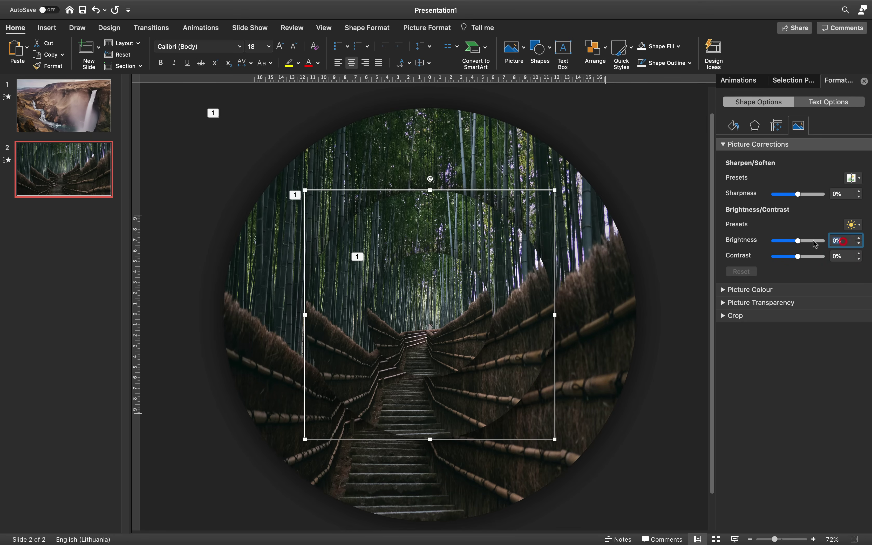
pyautogui.click(456, 309)
pyautogui.click(841, 244)
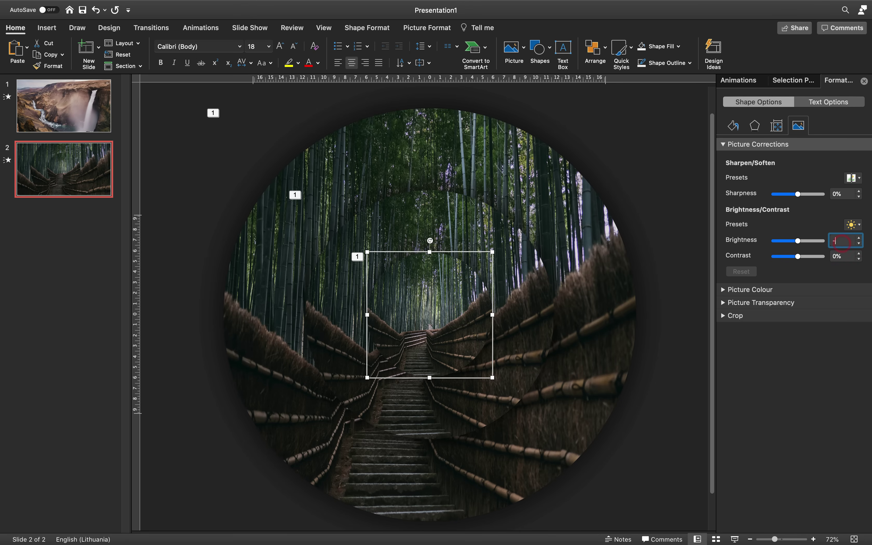
pyautogui.click(652, 139)
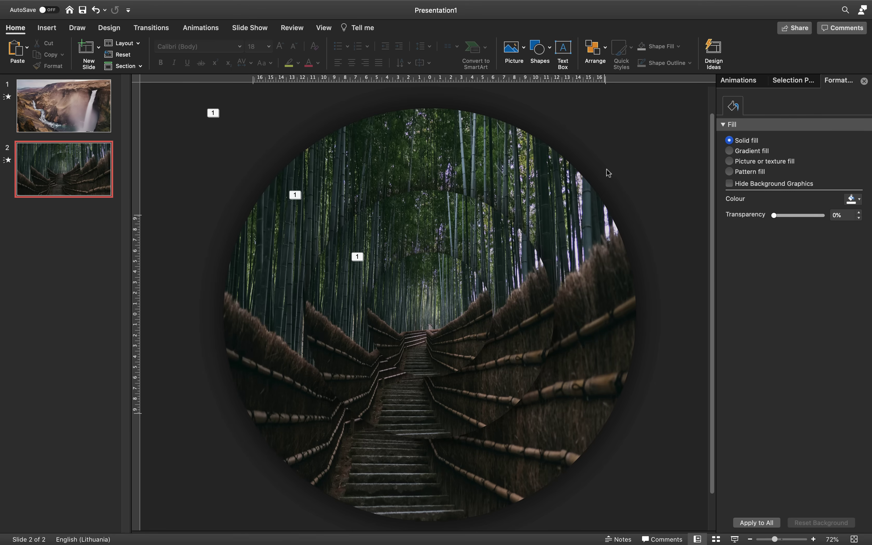
# Step: Enlarge the cropped picture inside the middle circle proportionally so that it lines up with the outside circle's bamboo picture
pyautogui.click(480, 211)
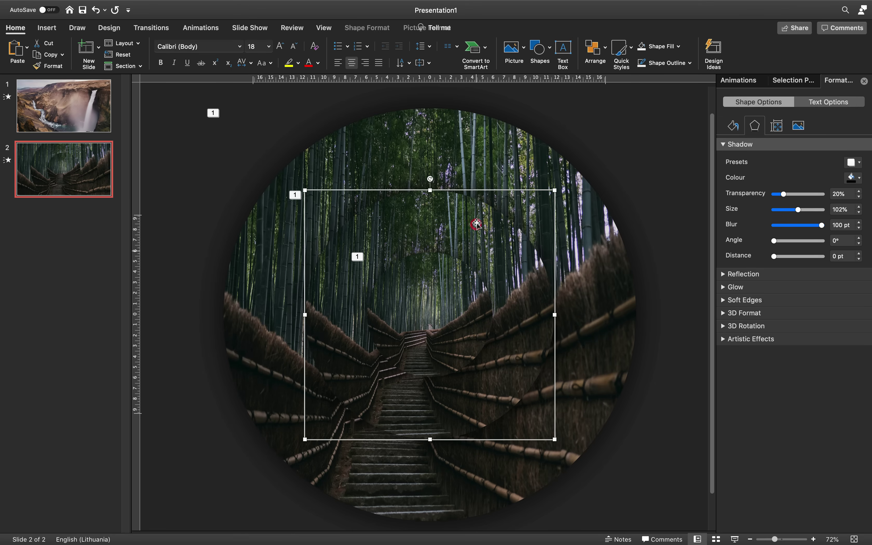
pyautogui.click(428, 30)
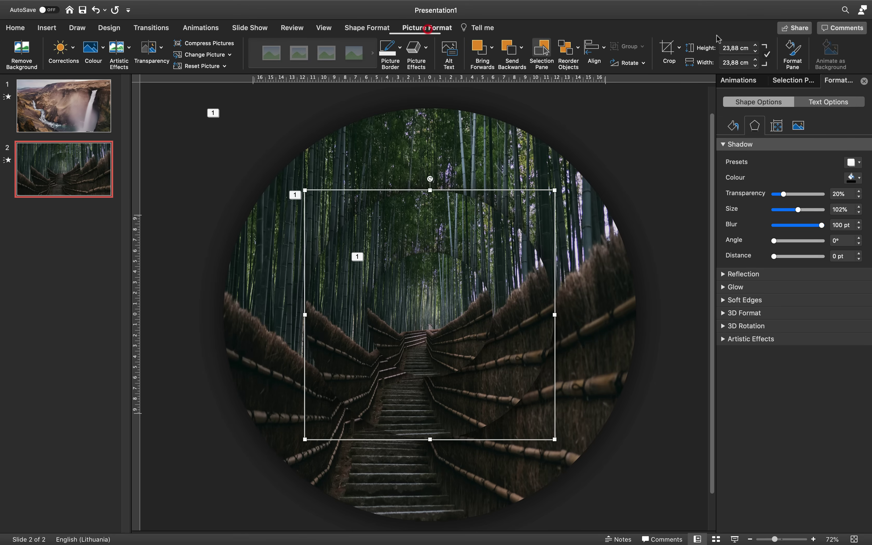
pyautogui.click(667, 47)
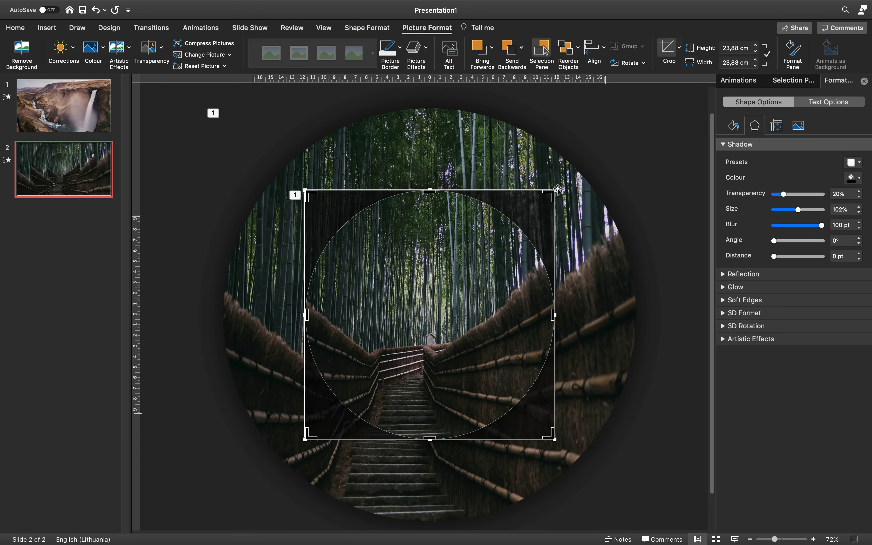
pyautogui.moveTo(555, 190); pyautogui.dragTo(634, 147)
pyautogui.click(669, 141)
# Step: Enlarge the cropped picture inside the center circle proportionally so that it continues the surrounding circles' bamboo picture
pyautogui.click(449, 285)
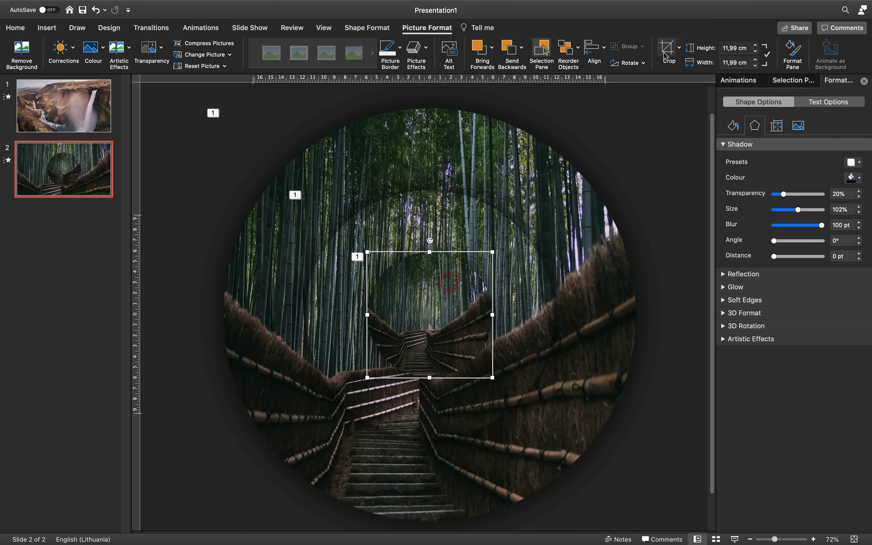
pyautogui.click(664, 51)
pyautogui.moveTo(493, 252); pyautogui.dragTo(639, 138)
pyautogui.click(675, 126)
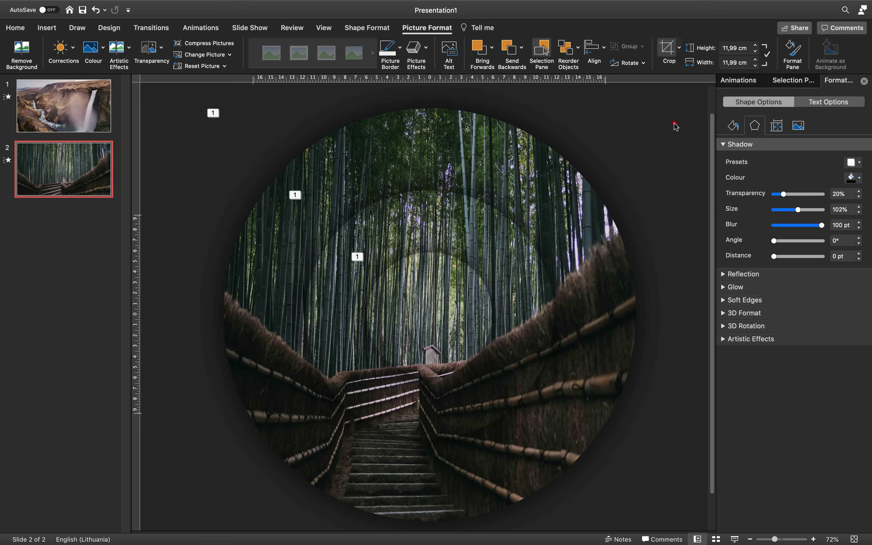
# Step: Play all of the bamboo slide's animations to check them
pyautogui.click(746, 80)
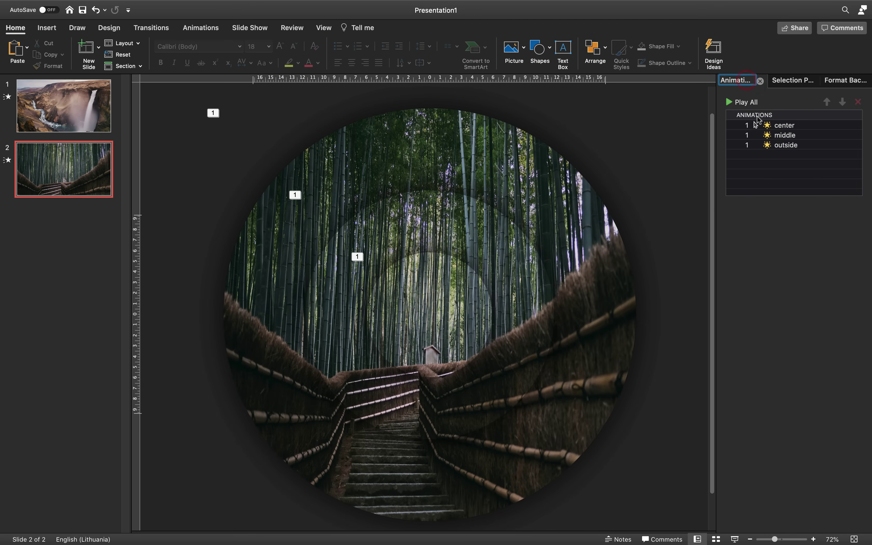
pyautogui.click(745, 103)
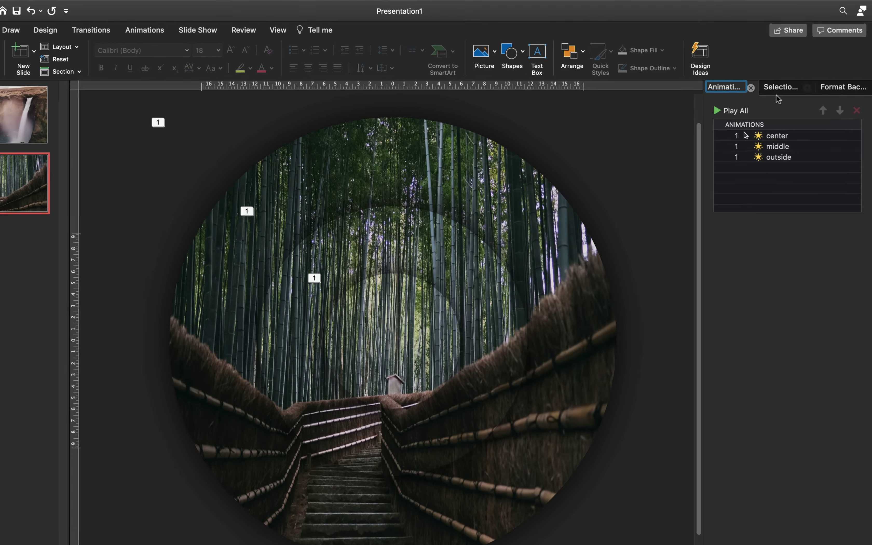
# Step: Rename the bamboo slide's center and middle circles as "center bottom" and "middle bottom"
pyautogui.click(789, 81)
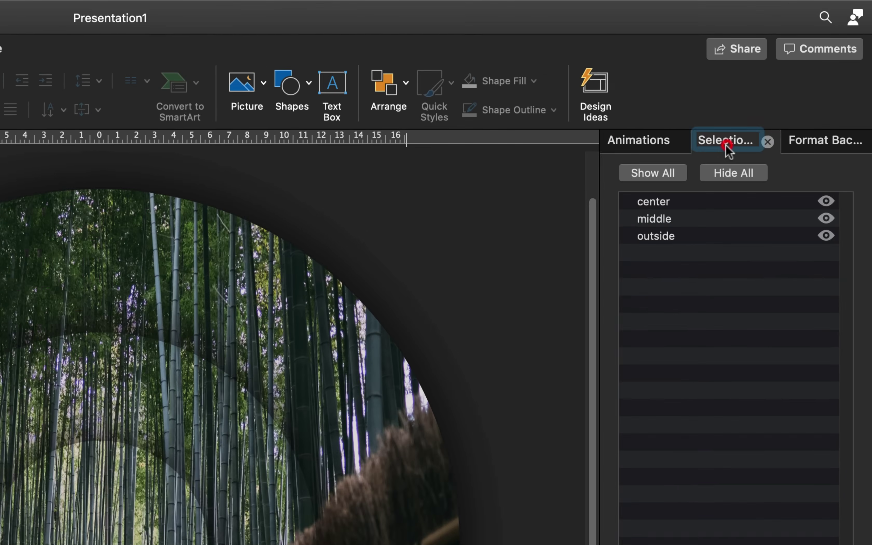
pyautogui.click(671, 224)
pyautogui.click(672, 219)
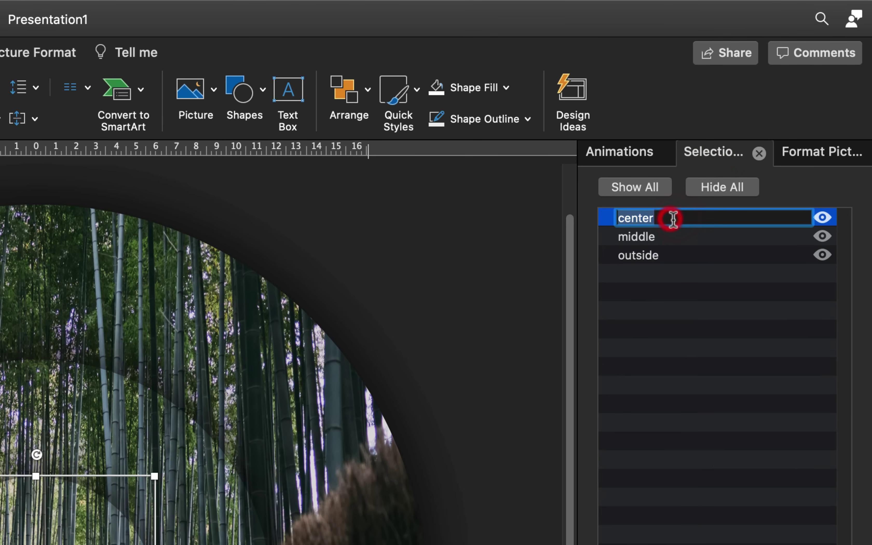
pyautogui.click(672, 219)
pyautogui.write('bottom')
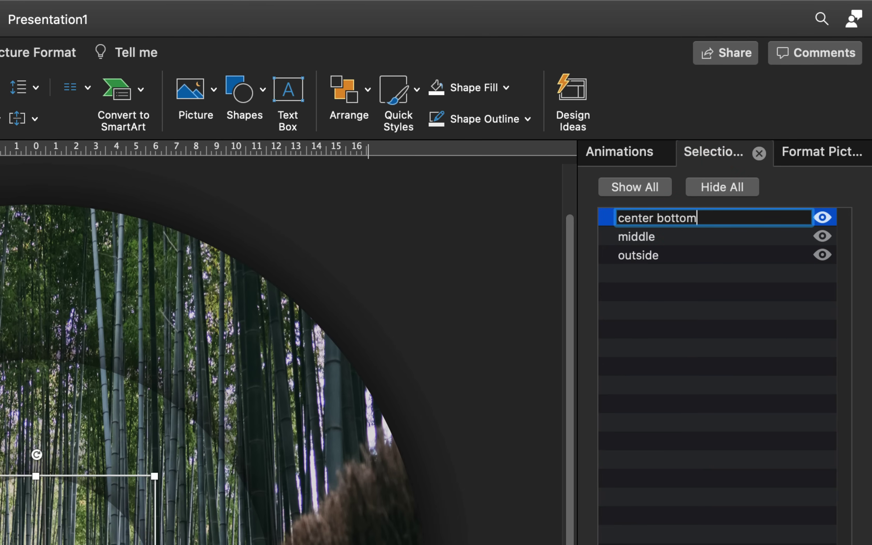
pyautogui.click(670, 238)
pyautogui.click(670, 238)
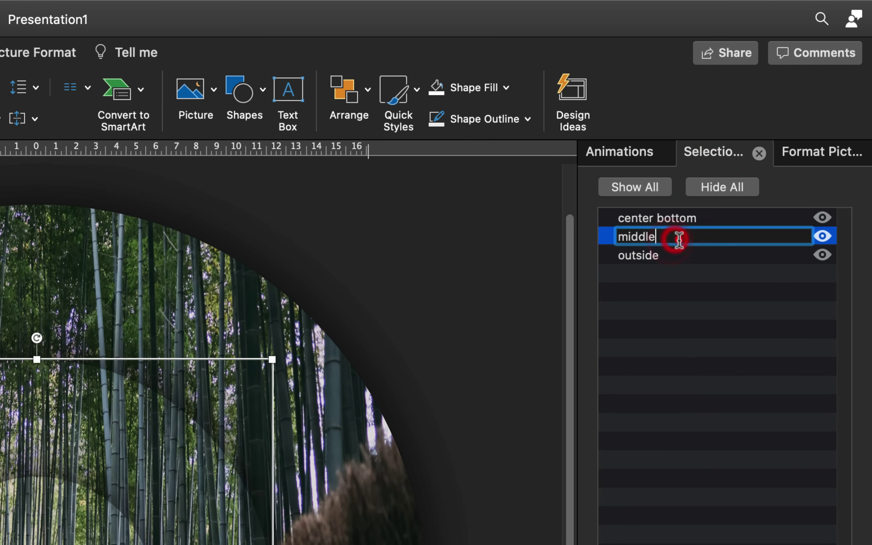
pyautogui.click(678, 240)
pyautogui.write('bottom')
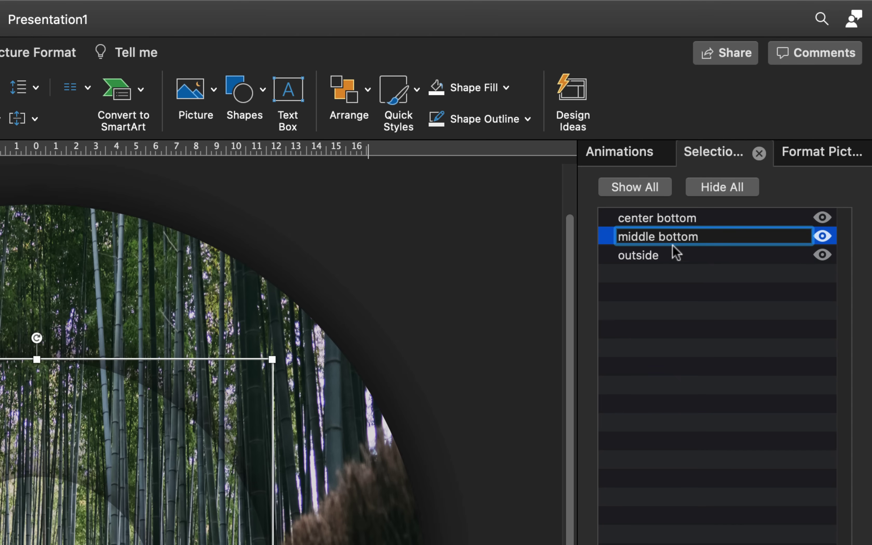
# Step: Rename the bamboo slide's outside circle as "outside bottom"
pyautogui.click(670, 256)
pyautogui.click(671, 256)
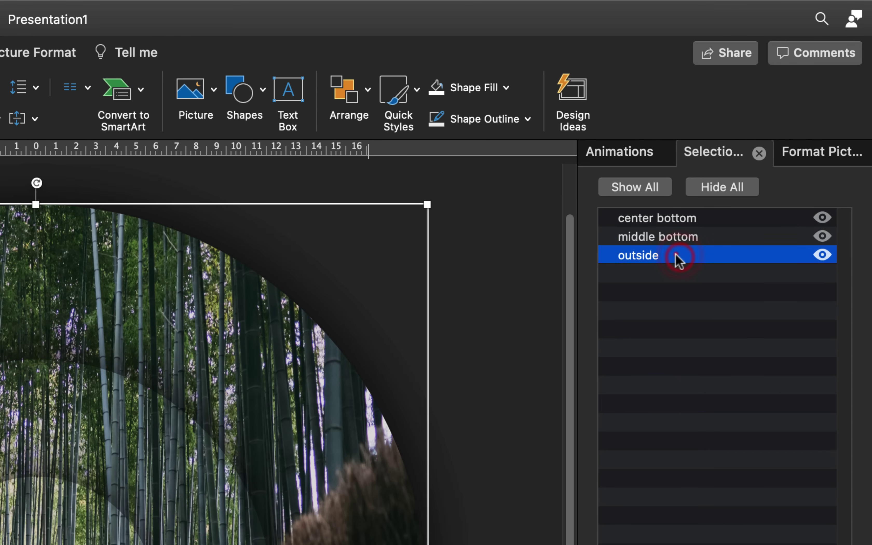
pyautogui.click(671, 257)
pyautogui.click(671, 256)
pyautogui.write('bo')
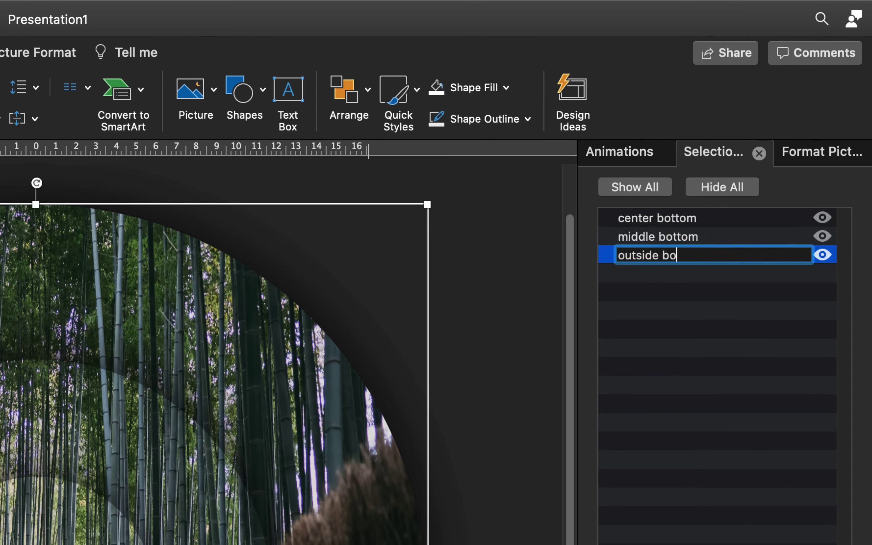
pyautogui.write('ttom')
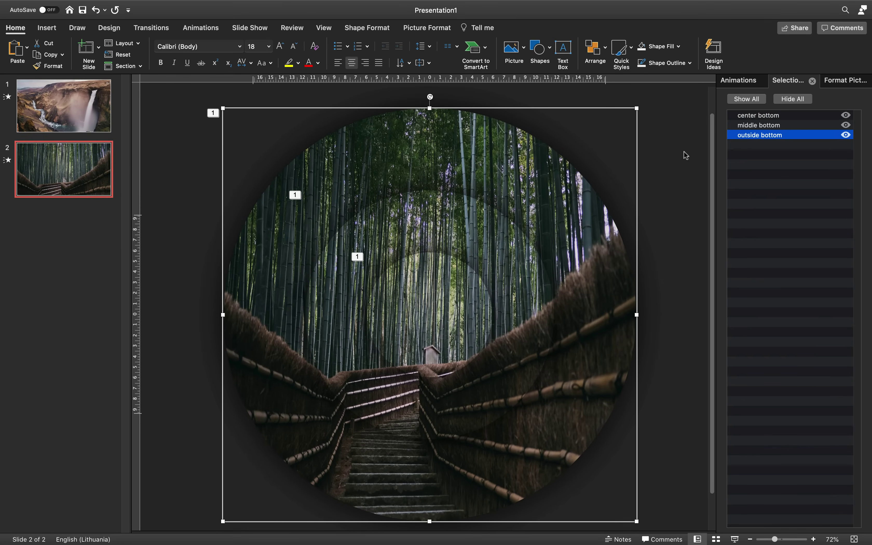
# Step: Copy all three waterfall circles from the first slide and paste them onto the bamboo slide
pyautogui.click(619, 151)
pyautogui.click(69, 112)
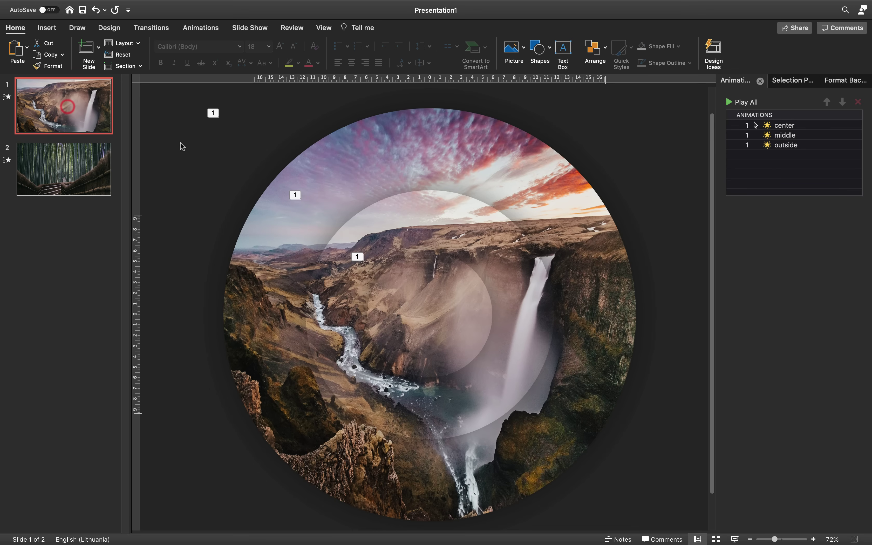
pyautogui.press('super+a')
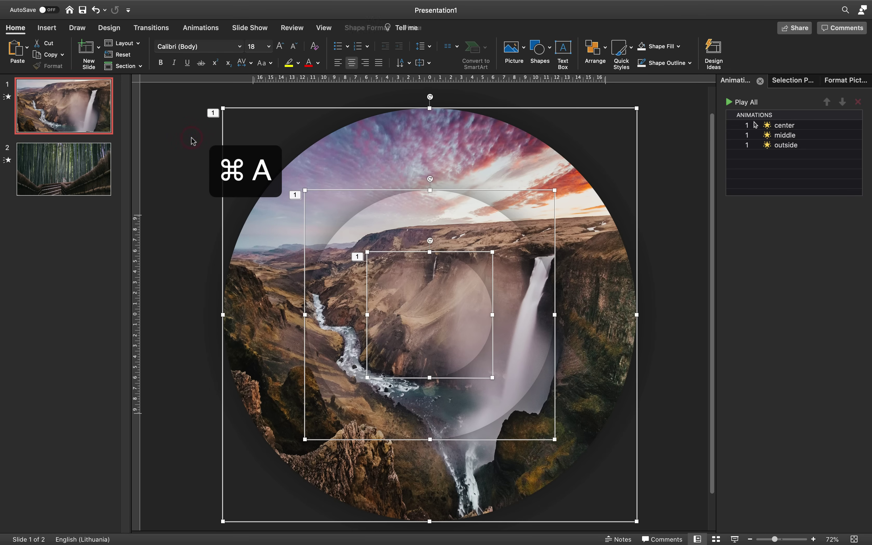
pyautogui.press('super+c')
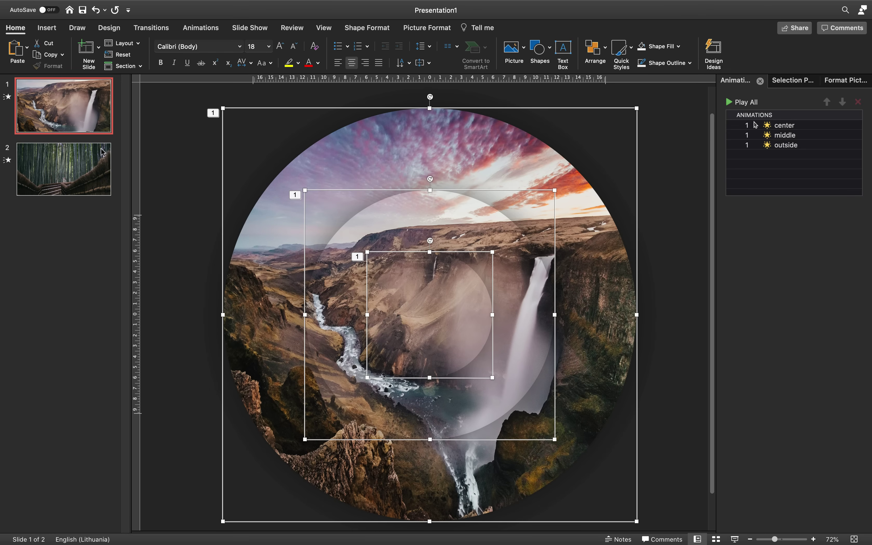
pyautogui.click(97, 156)
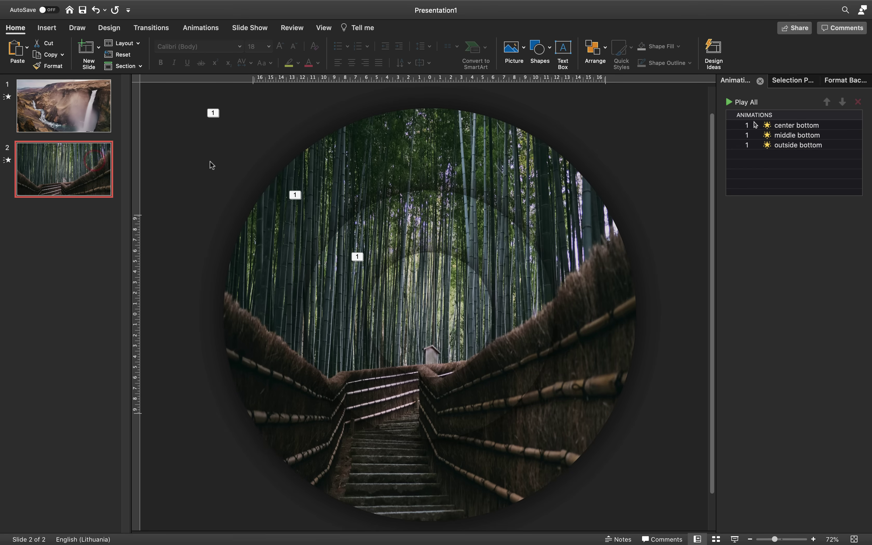
pyautogui.press('super+v')
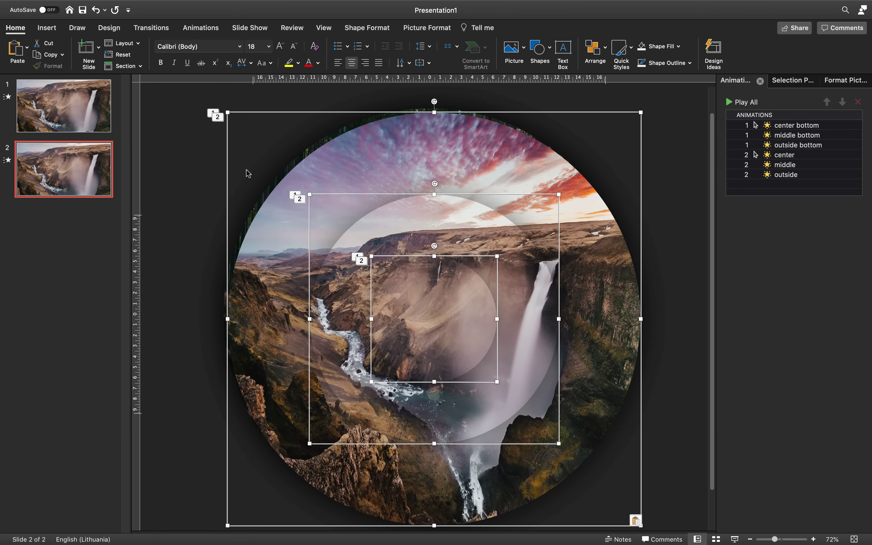
pyautogui.click(197, 168)
# Step: Delete the original waterfall slide, keeping only the slide with both sets of circles
pyautogui.click(92, 113)
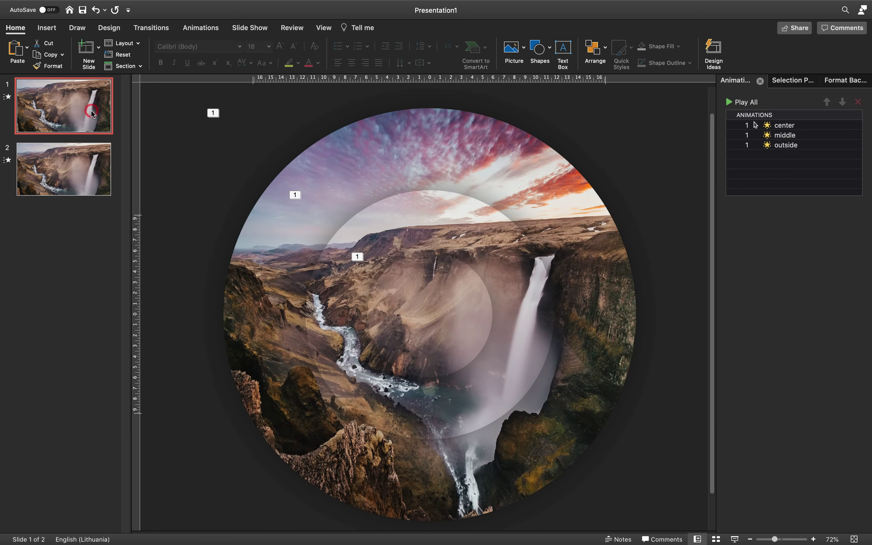
pyautogui.press('Delete')
pyautogui.click(208, 167)
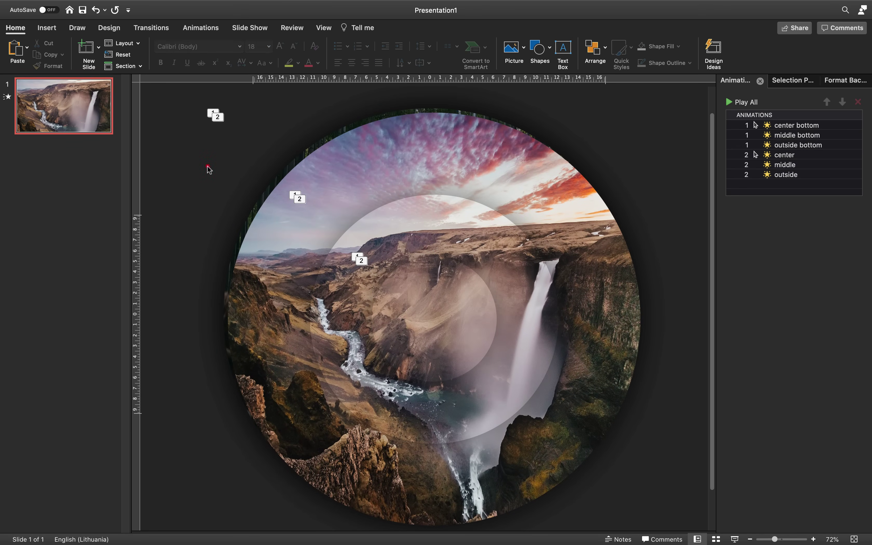
# Step: Align all six circles to the centre and middle of the slide
pyautogui.press('super+a')
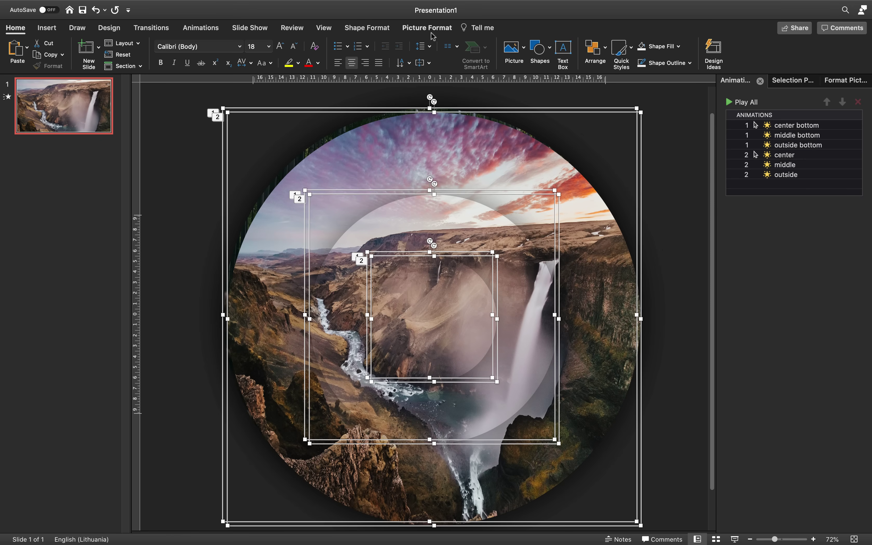
pyautogui.click(596, 48)
pyautogui.moveTo(654, 236)
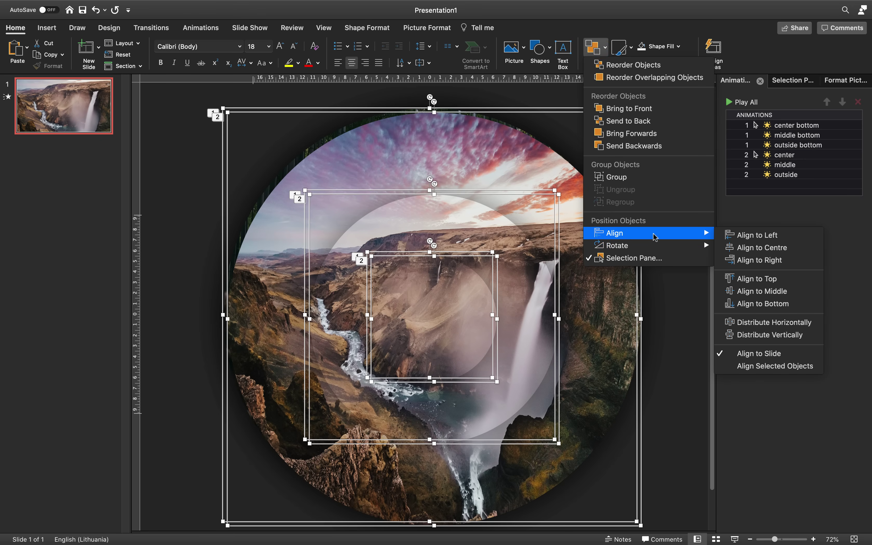
pyautogui.click(744, 248)
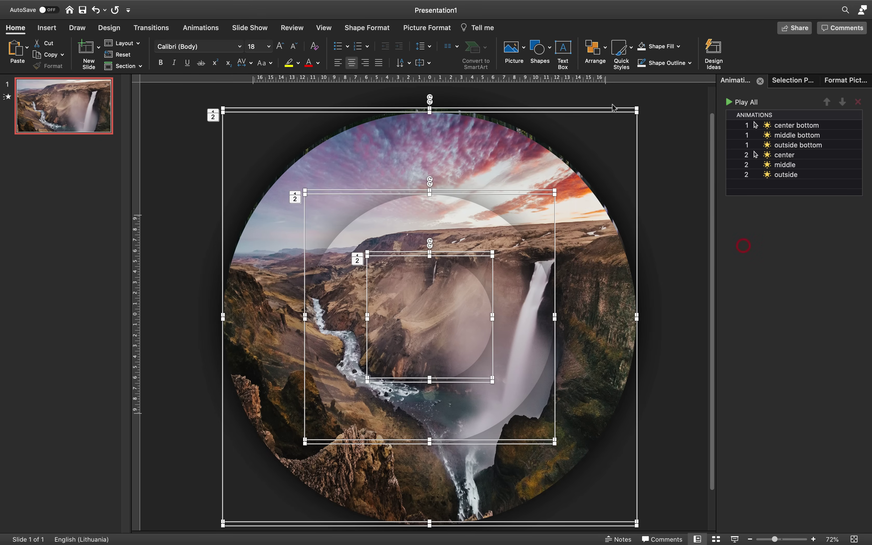
pyautogui.click(595, 49)
pyautogui.moveTo(647, 235)
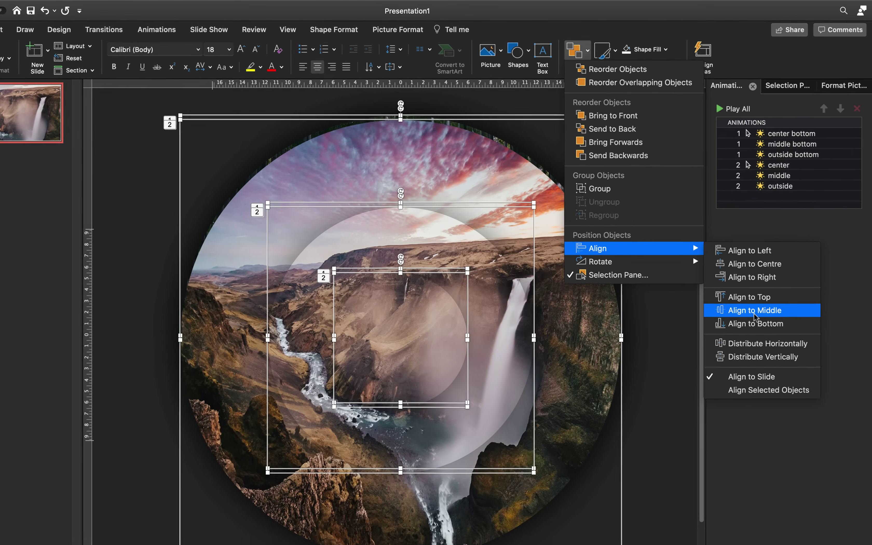
pyautogui.click(760, 292)
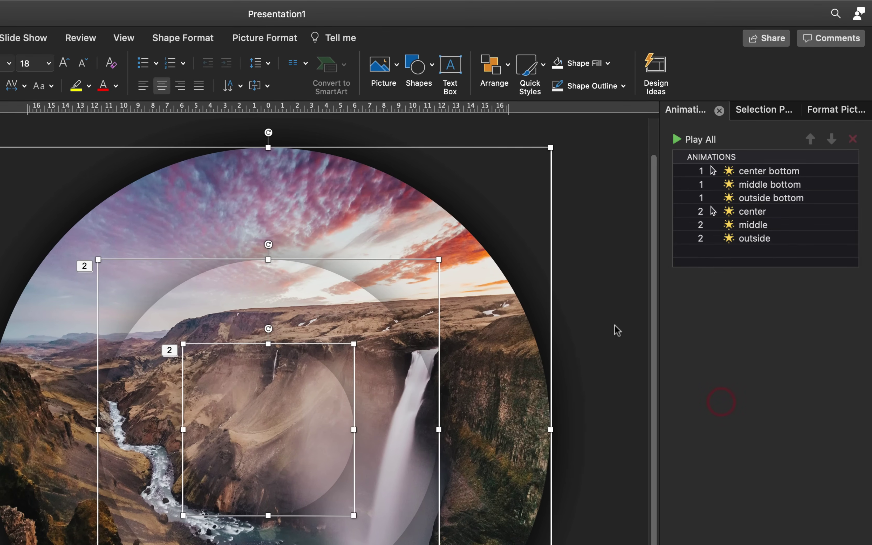
pyautogui.click(619, 330)
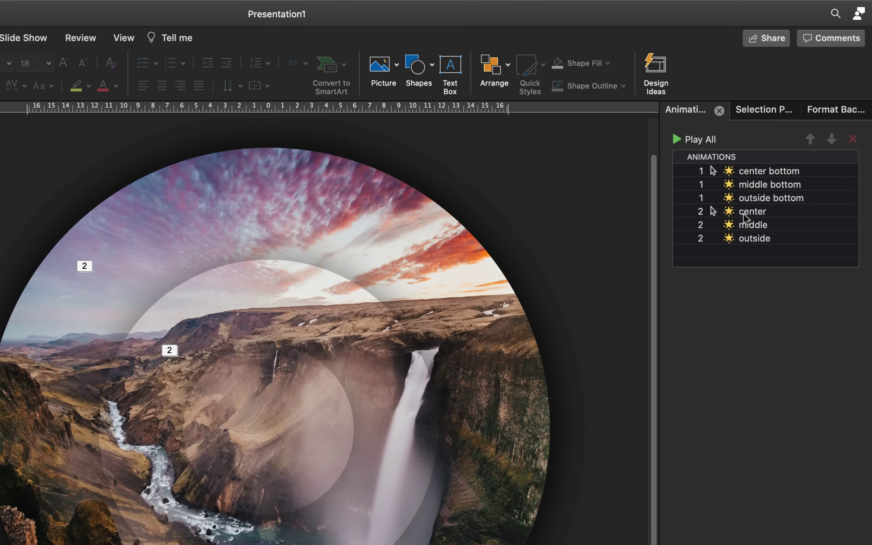
# Step: Move the "center" animation above "center bottom" and set "center bottom" to start With Previous
pyautogui.moveTo(744, 216); pyautogui.dragTo(750, 177)
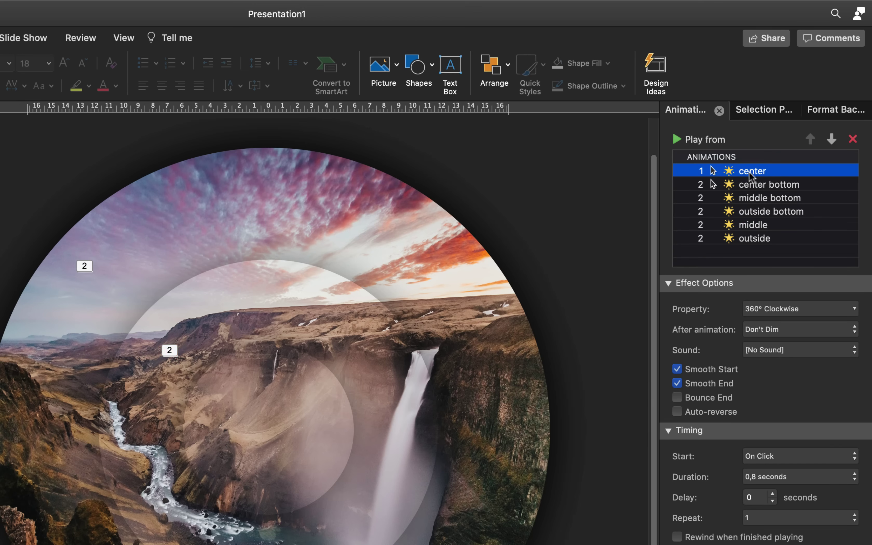
pyautogui.click(754, 186)
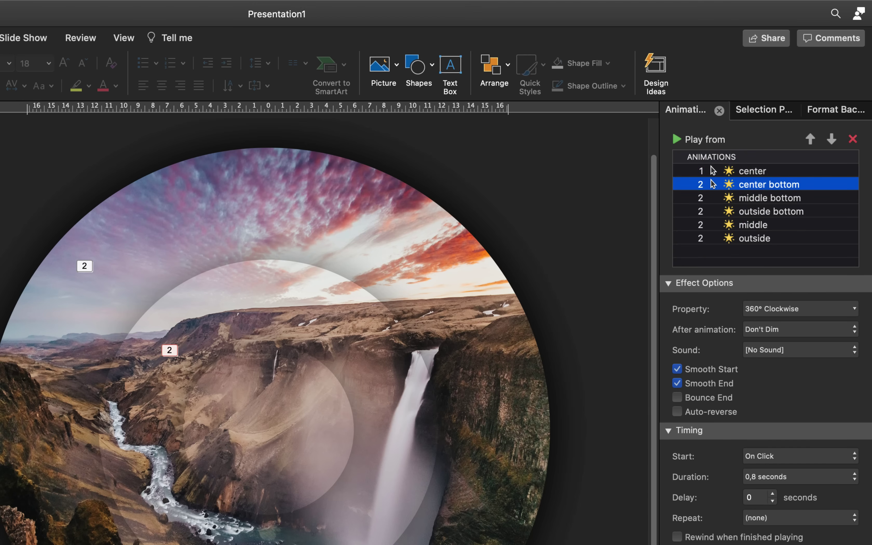
pyautogui.click(632, 64)
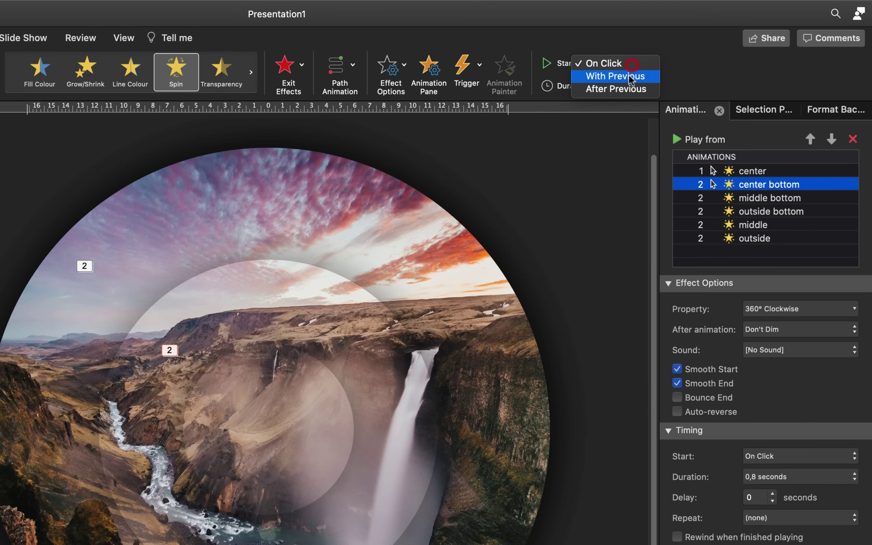
pyautogui.click(629, 76)
# Step: Reorder the animations so "middle" comes directly before "middle bottom" and "outside" directly before "outside bottom"
pyautogui.click(753, 224)
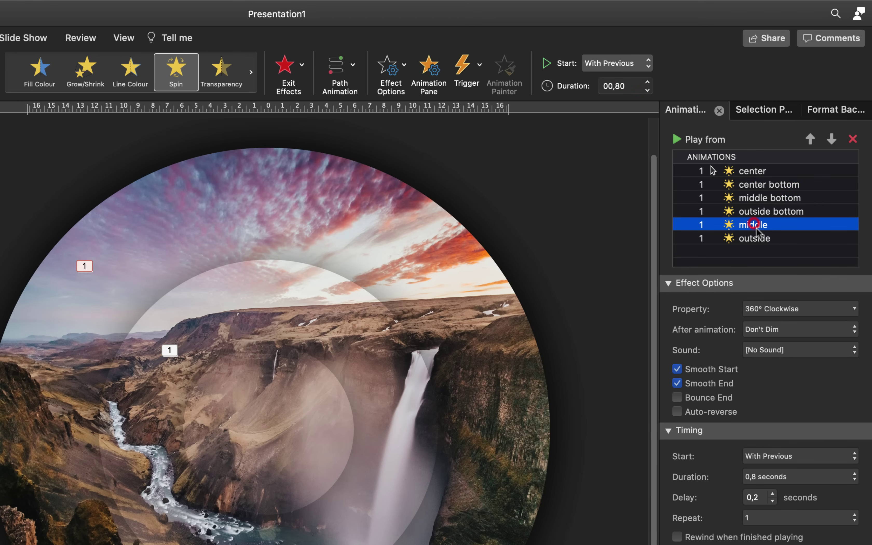
pyautogui.moveTo(757, 228); pyautogui.dragTo(759, 196)
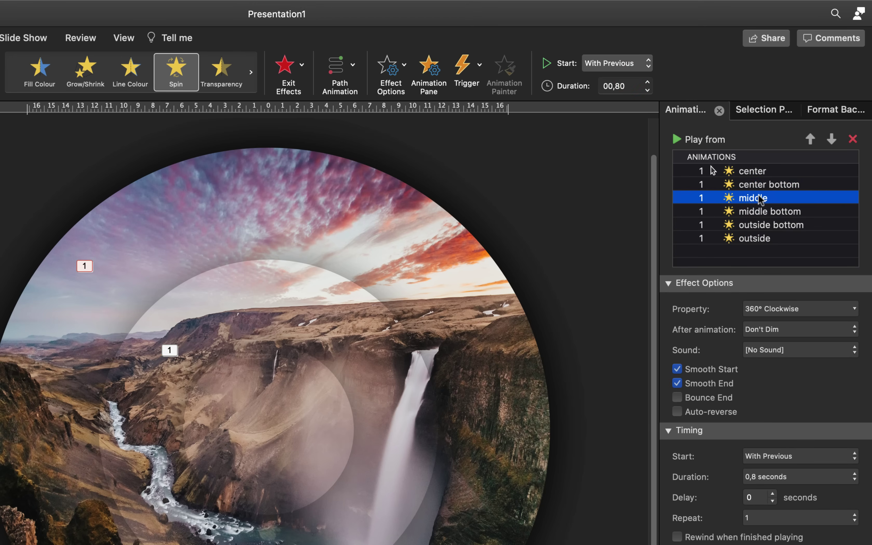
pyautogui.moveTo(767, 242); pyautogui.dragTo(752, 230)
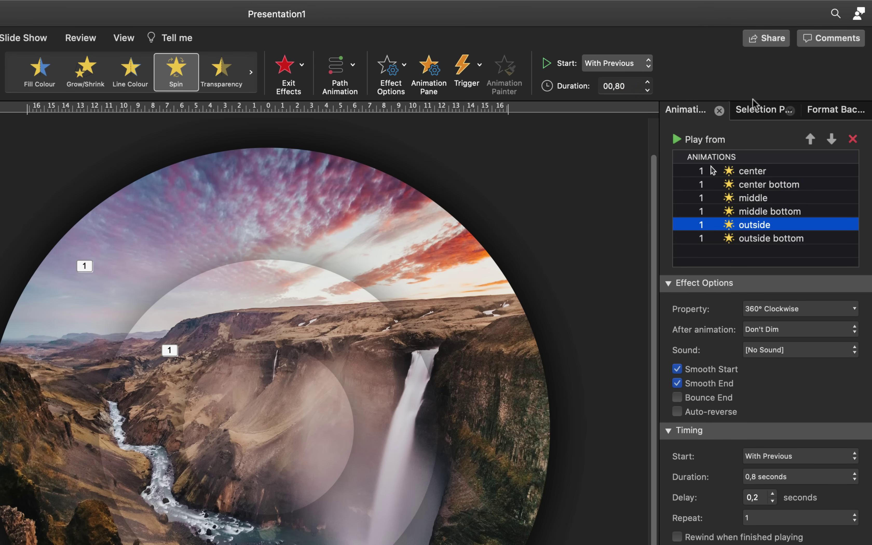
# Step: Rename the waterfall circles as "center top", "middle top" and "outside top"
pyautogui.click(757, 109)
pyautogui.click(730, 160)
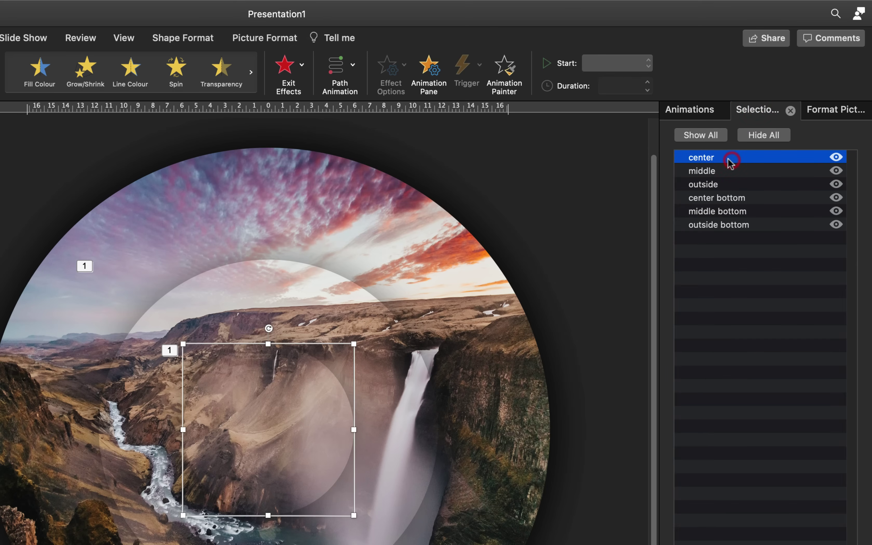
pyautogui.click(729, 157)
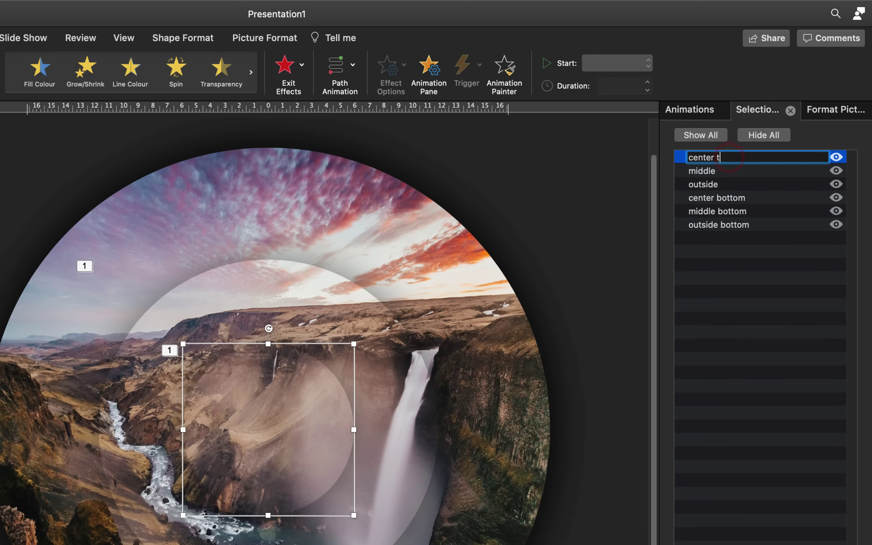
pyautogui.click(727, 172)
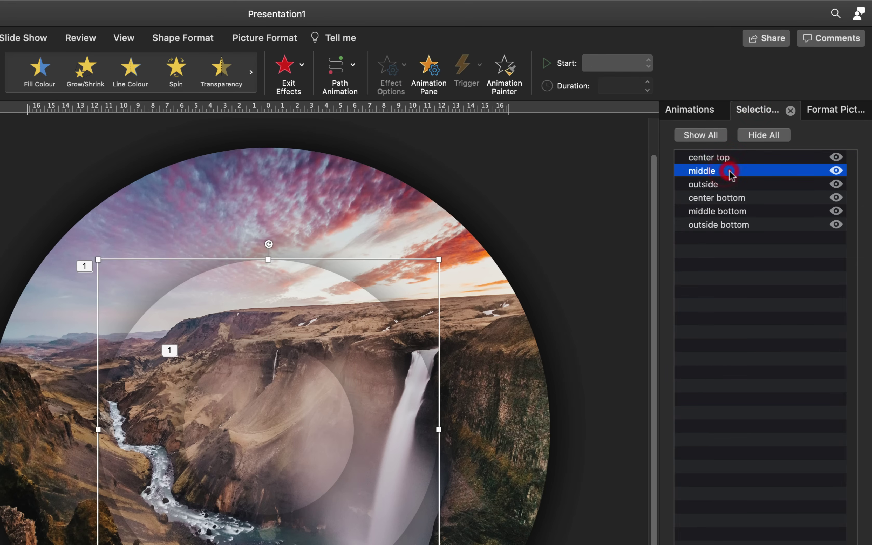
pyautogui.click(727, 170)
pyautogui.click(724, 170)
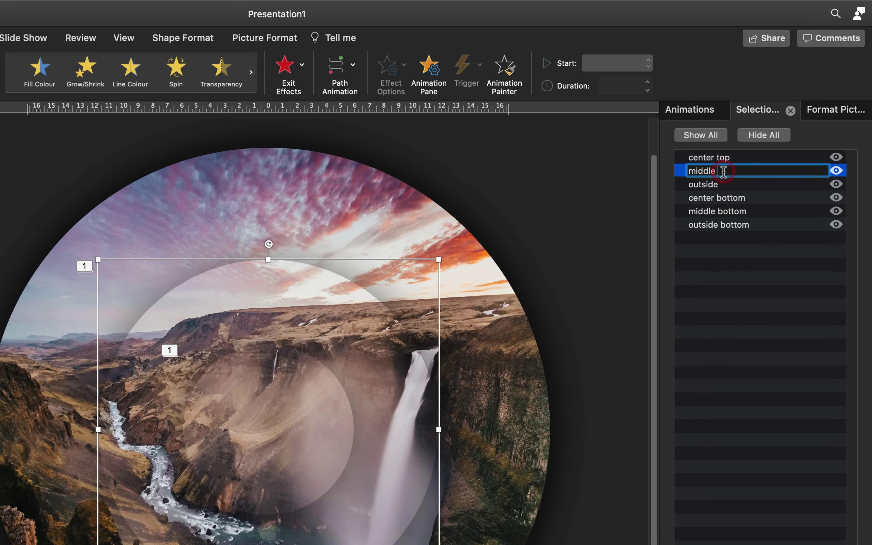
pyautogui.click(723, 185)
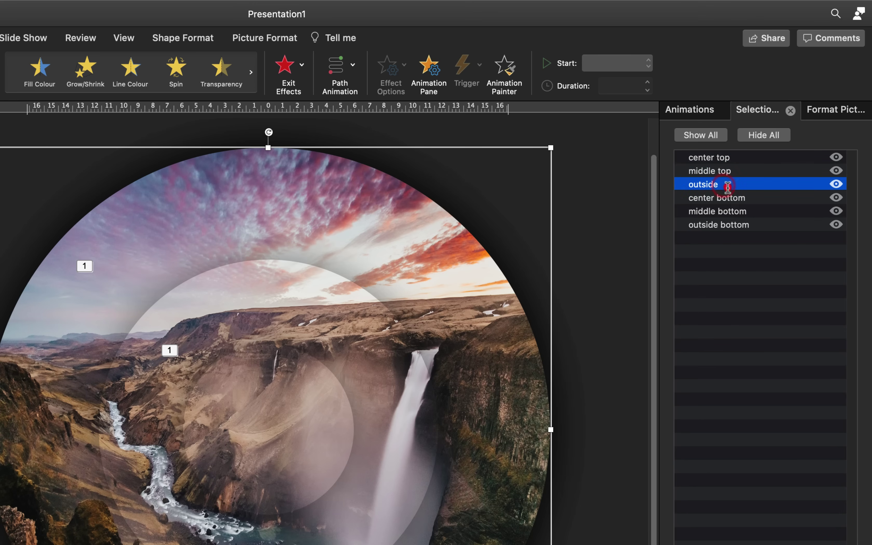
pyautogui.click(727, 186)
pyautogui.click(724, 186)
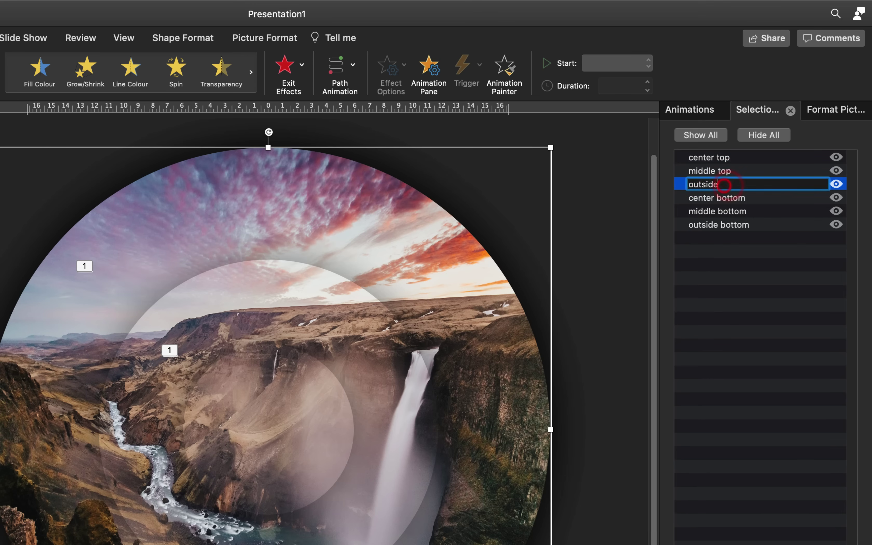
pyautogui.write('top')
pyautogui.press('Return')
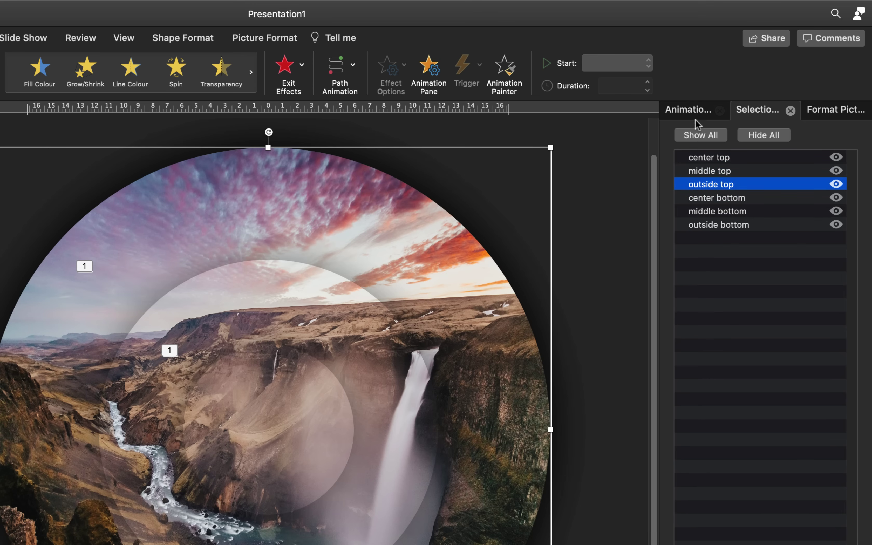
# Step: Set the delay of the "middle top" and "middle bottom" spin animations to 0,2 seconds
pyautogui.click(695, 109)
pyautogui.click(759, 172)
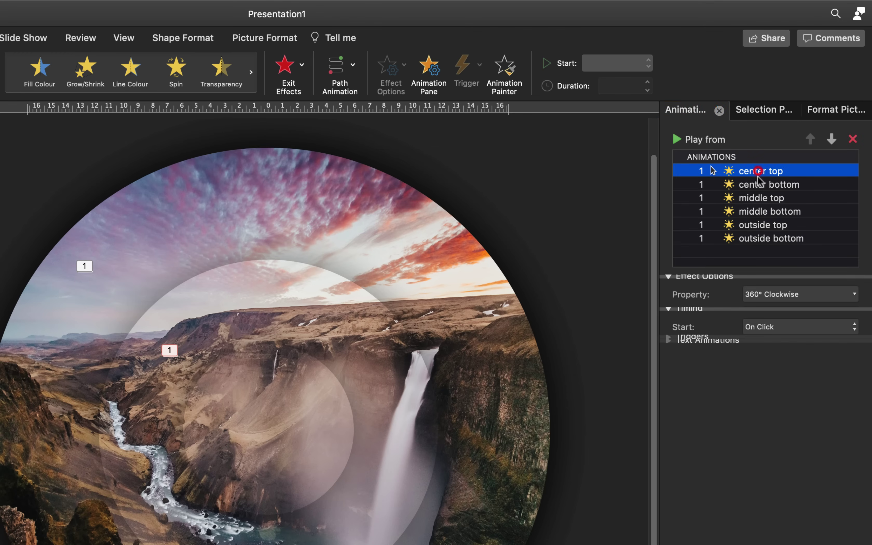
pyautogui.click(760, 184)
pyautogui.click(766, 199)
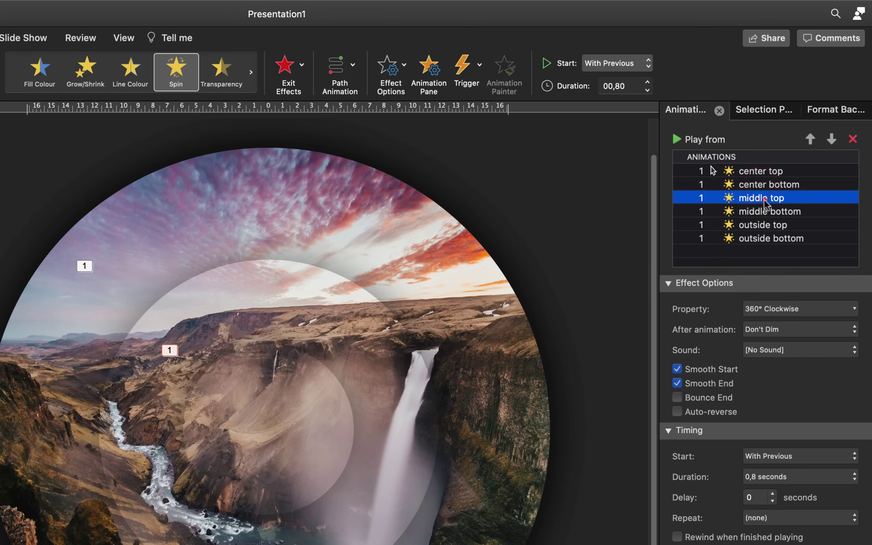
pyautogui.click(766, 211)
pyautogui.click(766, 200)
pyautogui.click(767, 212)
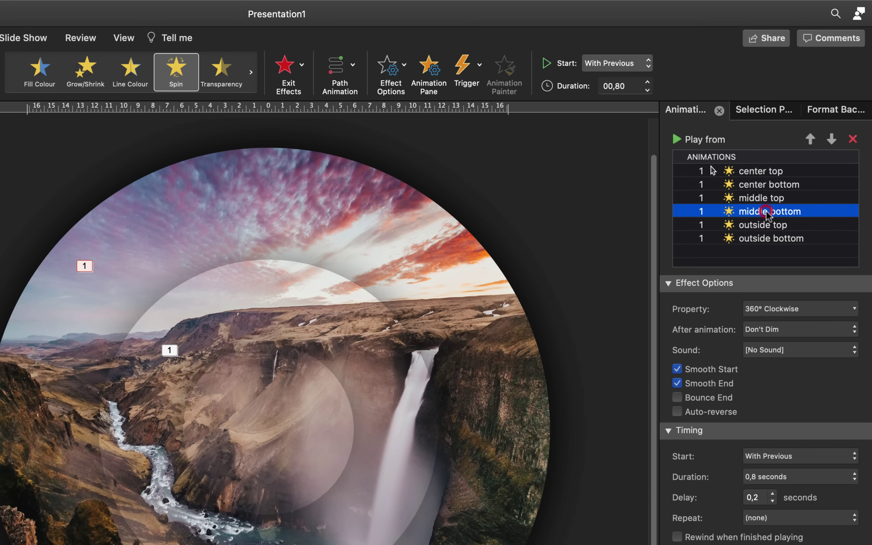
pyautogui.click(767, 199)
pyautogui.keyDown('shift'); pyautogui.click(769, 213); pyautogui.keyUp('shift')
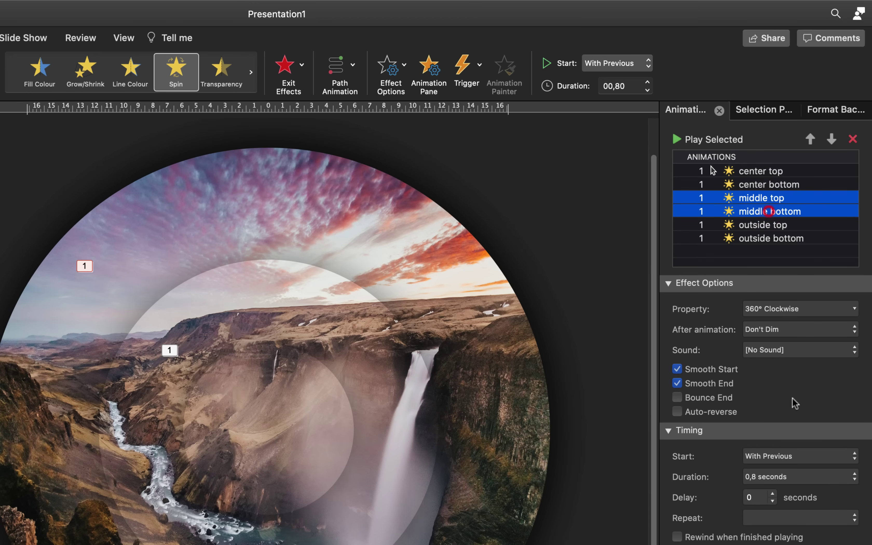
pyautogui.click(759, 497)
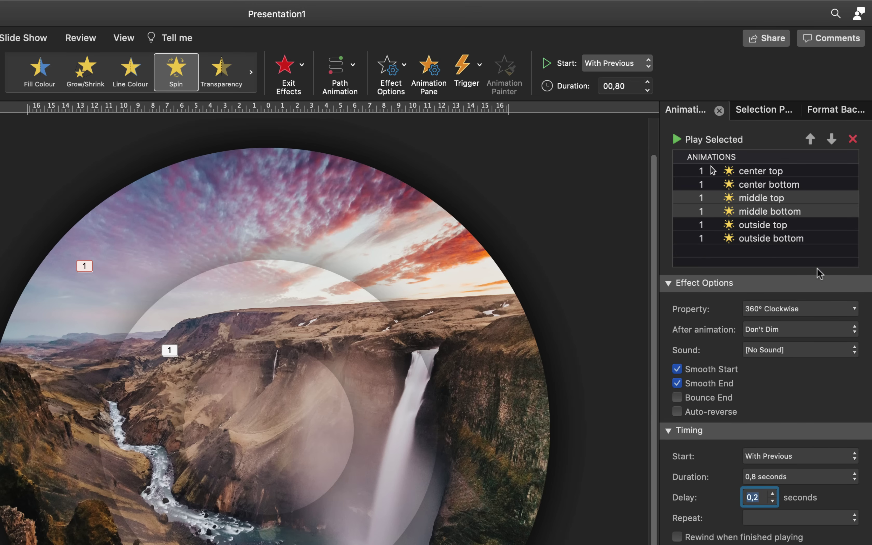
# Step: Set the delay of the "outside top" and "outside bottom" spin animations to 0,4 seconds
pyautogui.click(759, 225)
pyautogui.keyDown('shift'); pyautogui.click(761, 238); pyautogui.keyUp('shift')
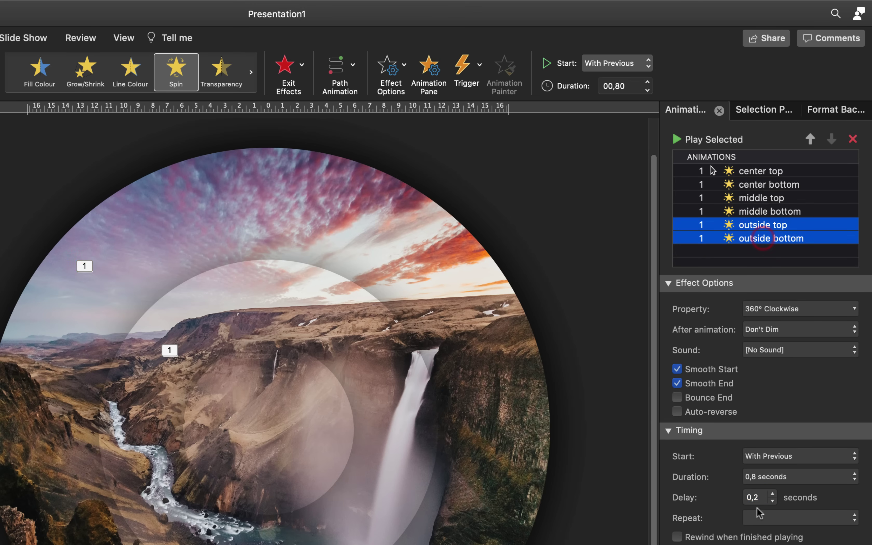
pyautogui.click(761, 498)
pyautogui.press('BackSpace')
pyautogui.press('BackSpace')
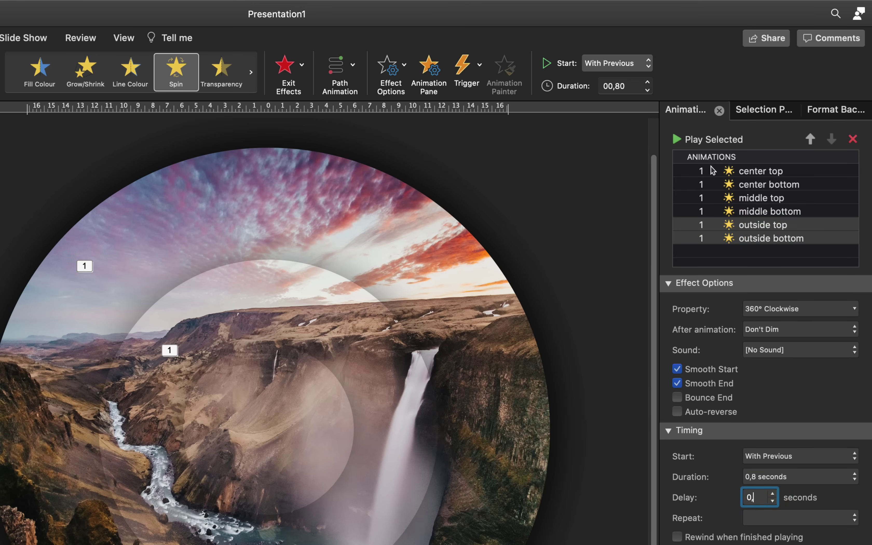
pyautogui.write(',4')
pyautogui.click(644, 245)
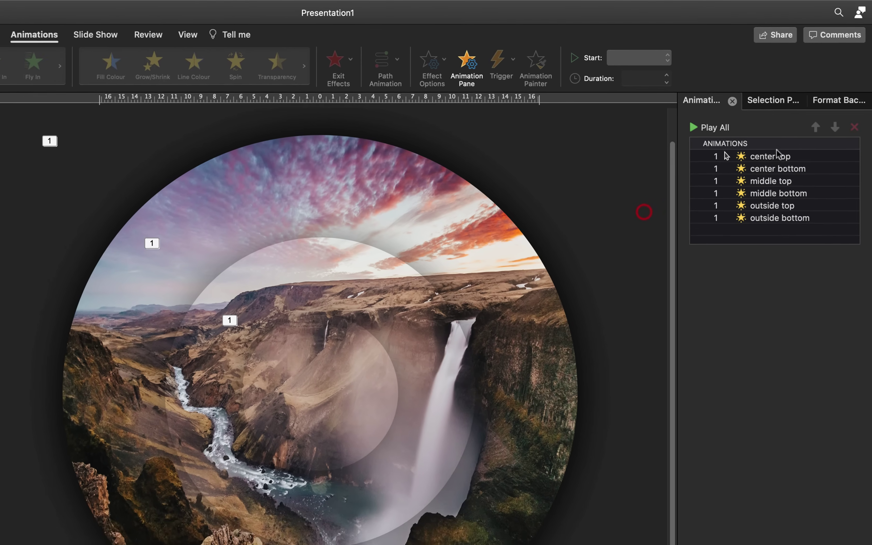
# Step: Play the animations from "center top" onward to check the staggered spin
pyautogui.click(759, 173)
pyautogui.click(752, 105)
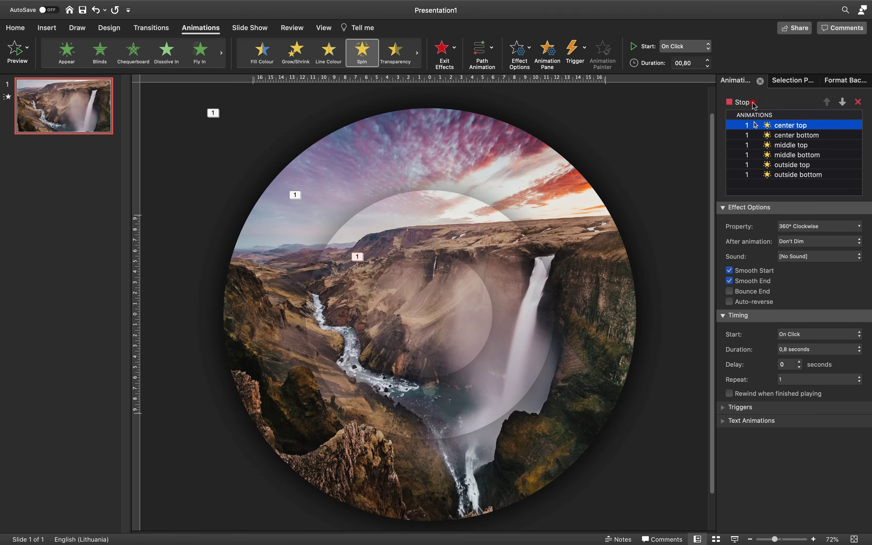
# Step: Hide the three top circles to view the bamboo circles beneath them, and show all objects again
pyautogui.click(782, 82)
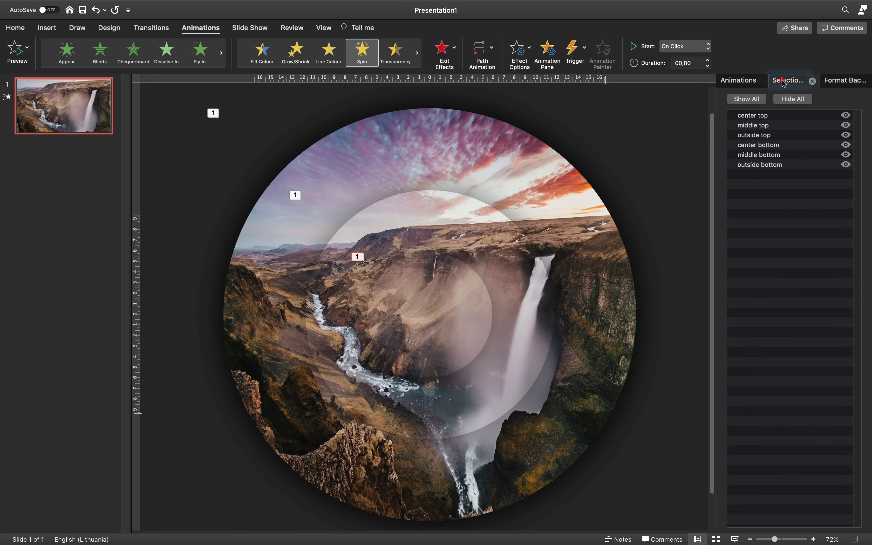
pyautogui.click(846, 115)
pyautogui.click(845, 125)
pyautogui.click(846, 135)
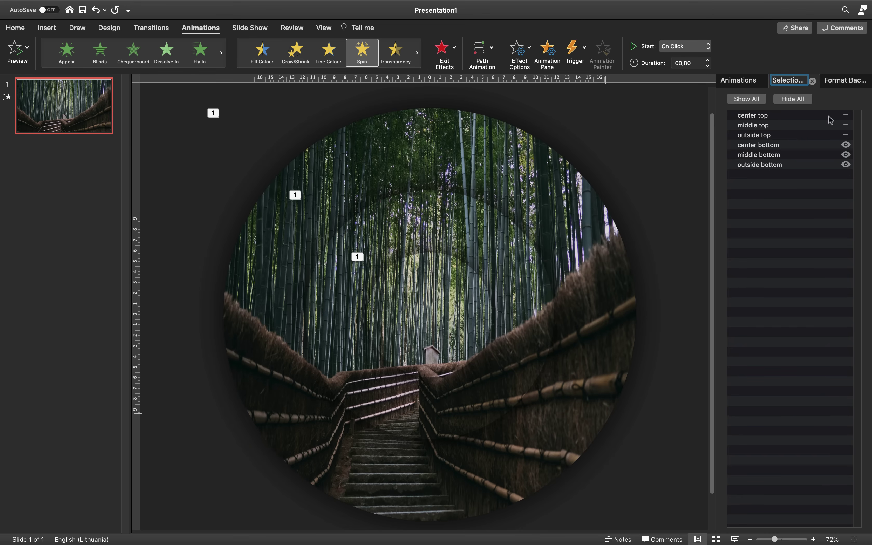
pyautogui.click(745, 100)
pyautogui.click(744, 81)
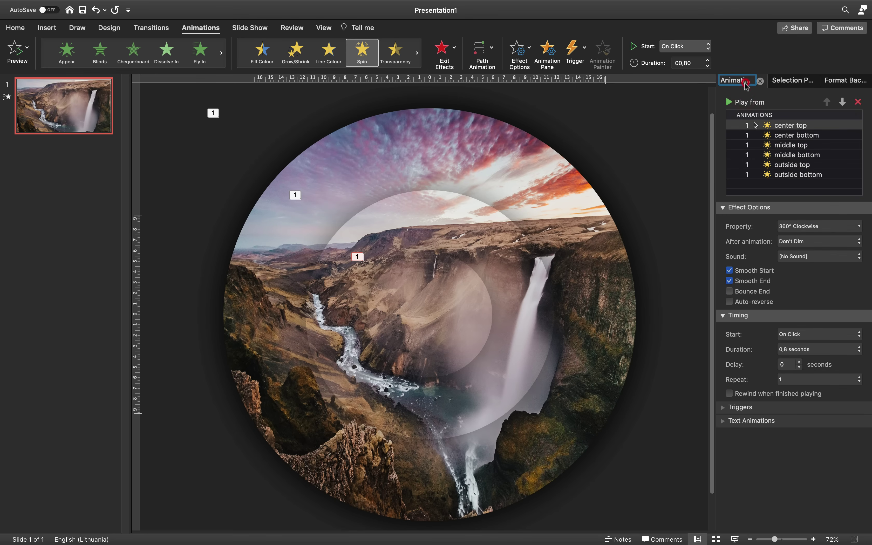
# Step: Widen the animation pane and add a Fade exit effect to the center, middle and outside waterfall circles together
pyautogui.moveTo(715, 204); pyautogui.dragTo(673, 209)
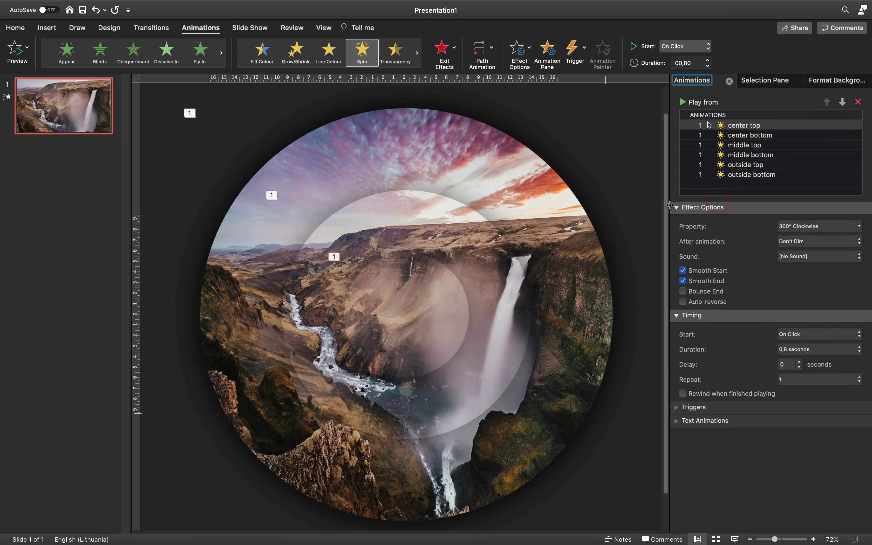
pyautogui.click(434, 285)
pyautogui.keyDown('shift'); pyautogui.click(450, 229); pyautogui.keyUp('shift')
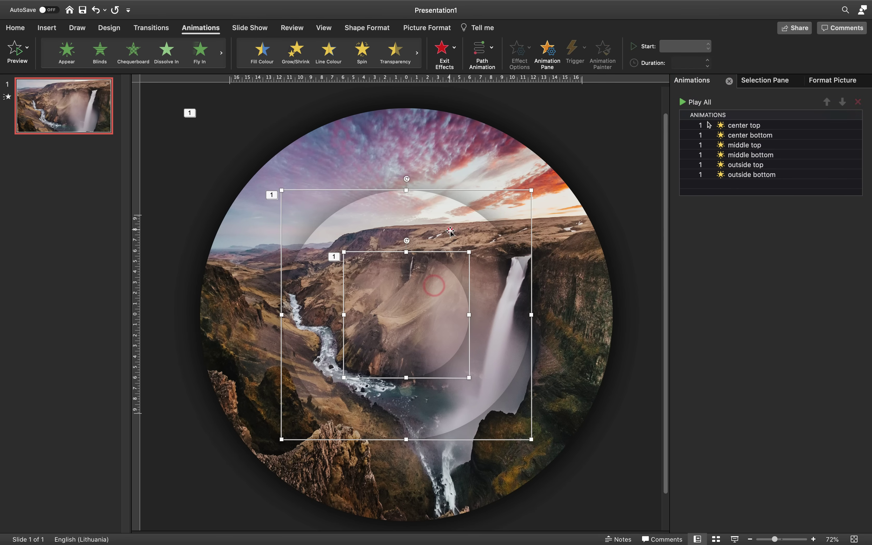
pyautogui.keyDown('shift'); pyautogui.click(525, 180); pyautogui.keyUp('shift')
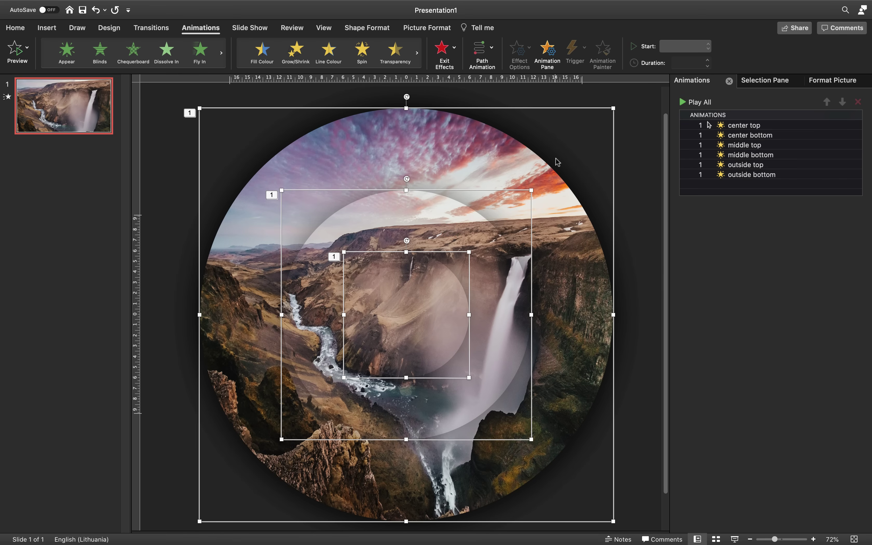
pyautogui.click(452, 51)
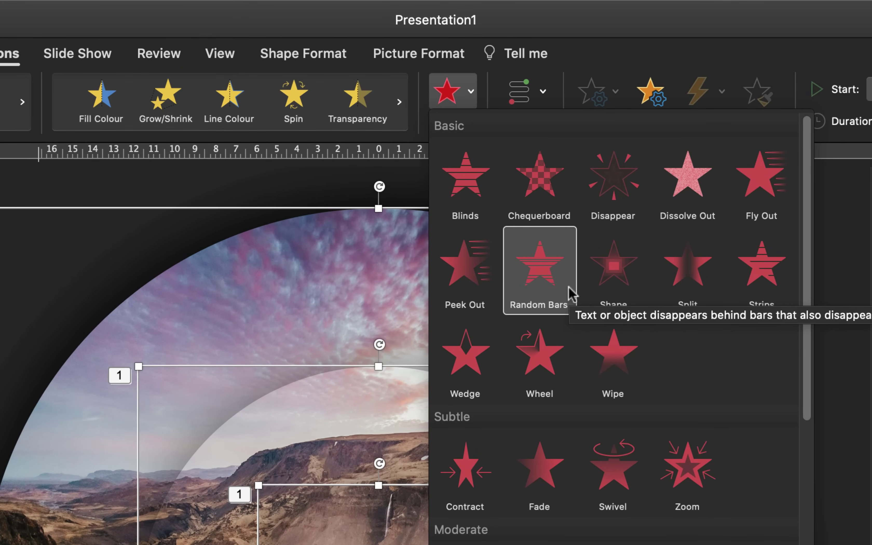
pyautogui.click(549, 452)
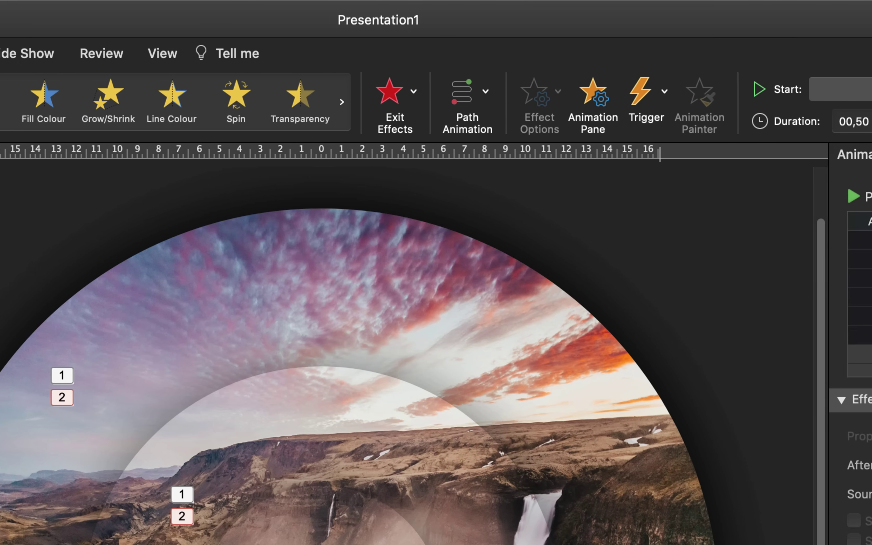
# Step: Set the three Fade exit animations to start With Previous with a duration of 0,4 seconds
pyautogui.click(543, 90)
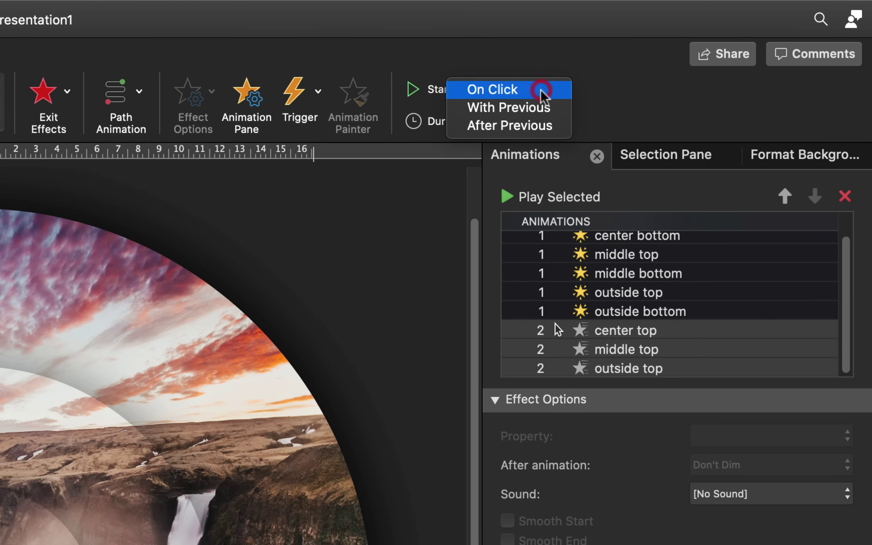
pyautogui.click(532, 107)
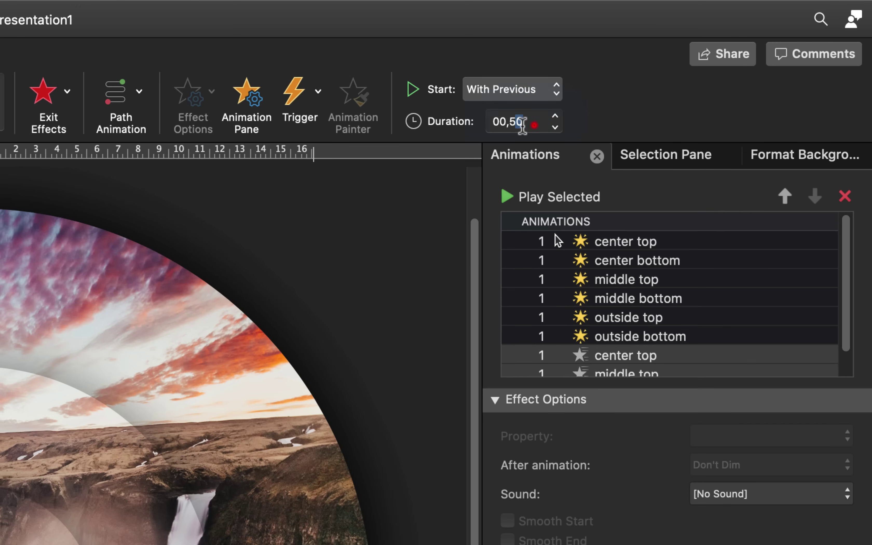
pyautogui.moveTo(530, 125); pyautogui.dragTo(479, 132)
pyautogui.write(',4')
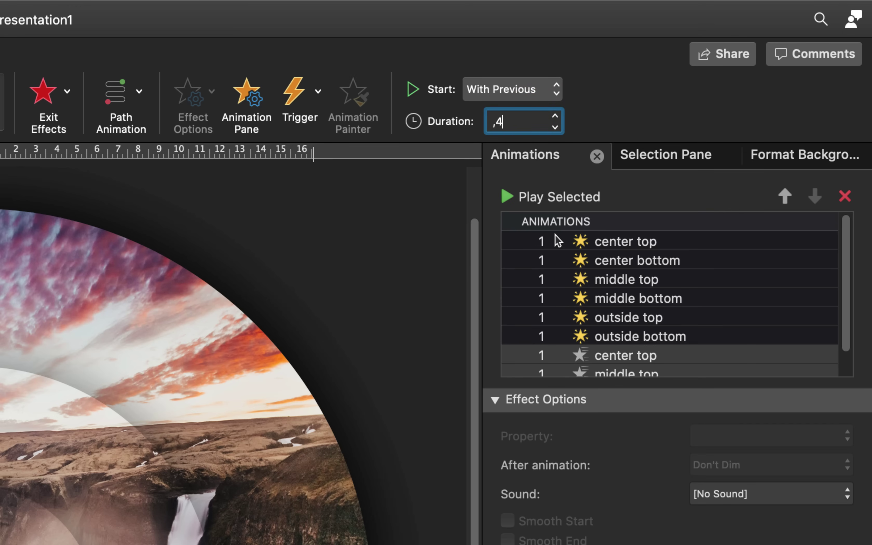
pyautogui.press('Return')
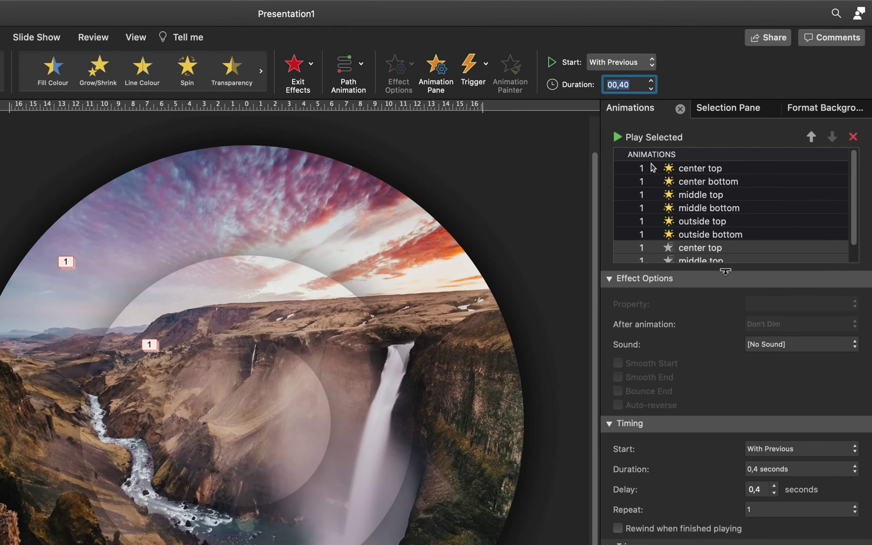
# Step: Enlarge the animation list and compare the timing settings of the "center top" spin and fade animations
pyautogui.moveTo(725, 271); pyautogui.dragTo(721, 310)
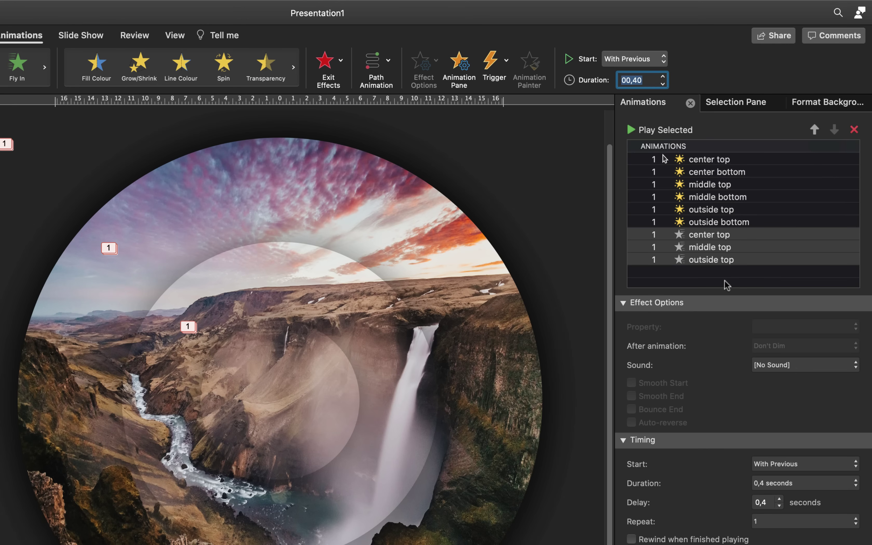
pyautogui.click(719, 235)
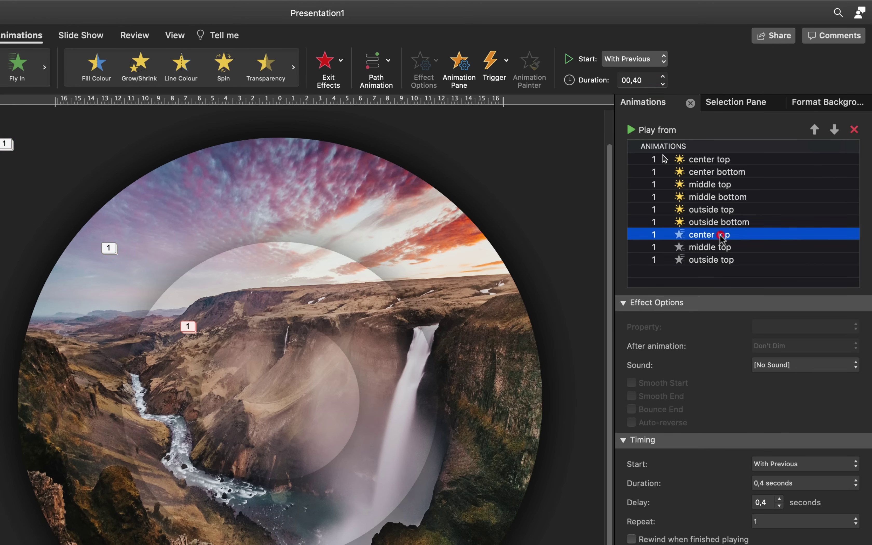
pyautogui.click(707, 159)
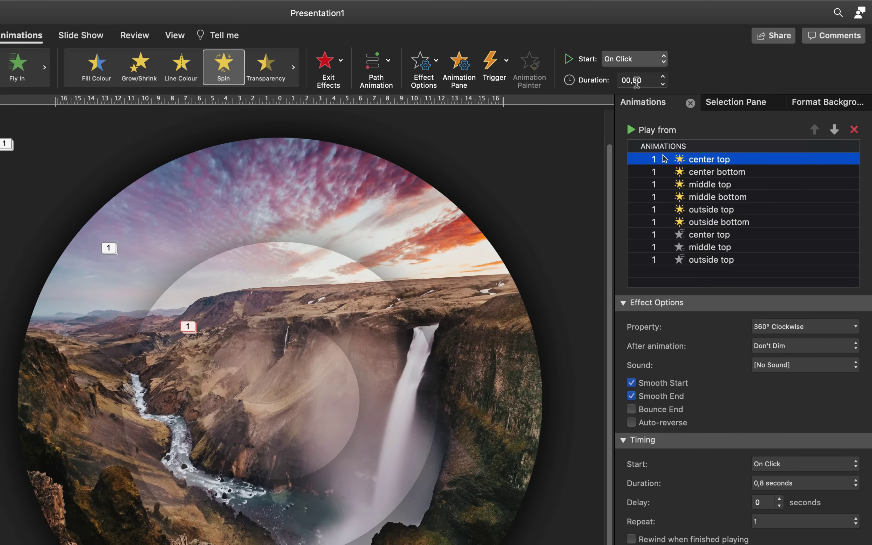
pyautogui.click(704, 235)
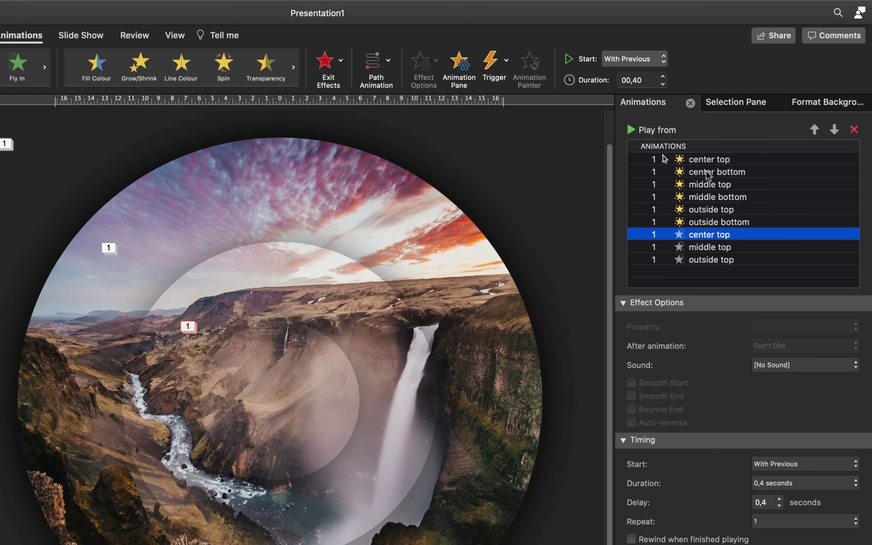
# Step: Play the animations from the "center top" spin, and run the slide show to check the full transition before leaving it
pyautogui.click(707, 159)
pyautogui.click(664, 130)
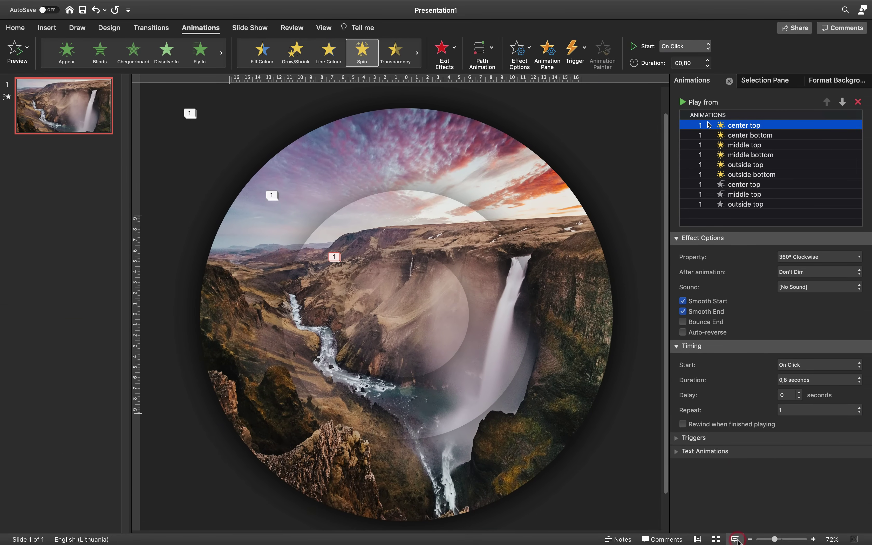
pyautogui.click(736, 539)
pyautogui.click(738, 536)
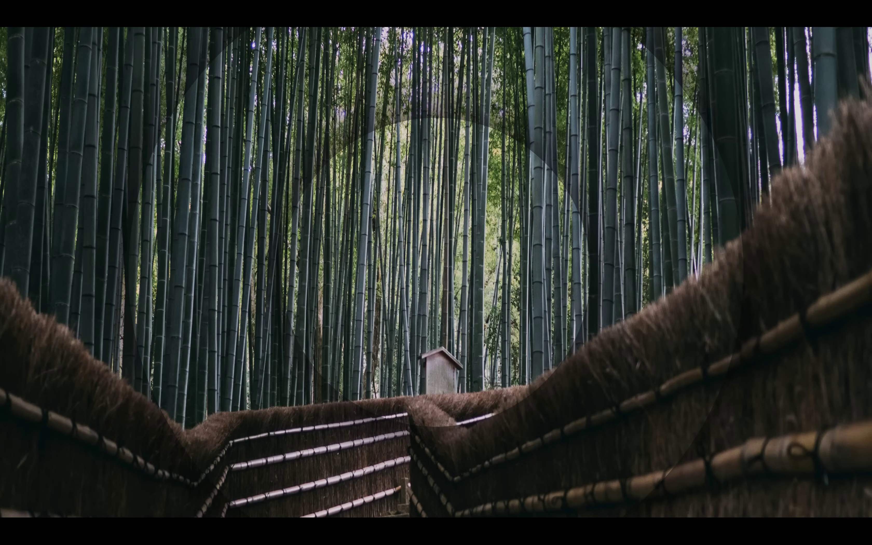
pyautogui.press('Escape')
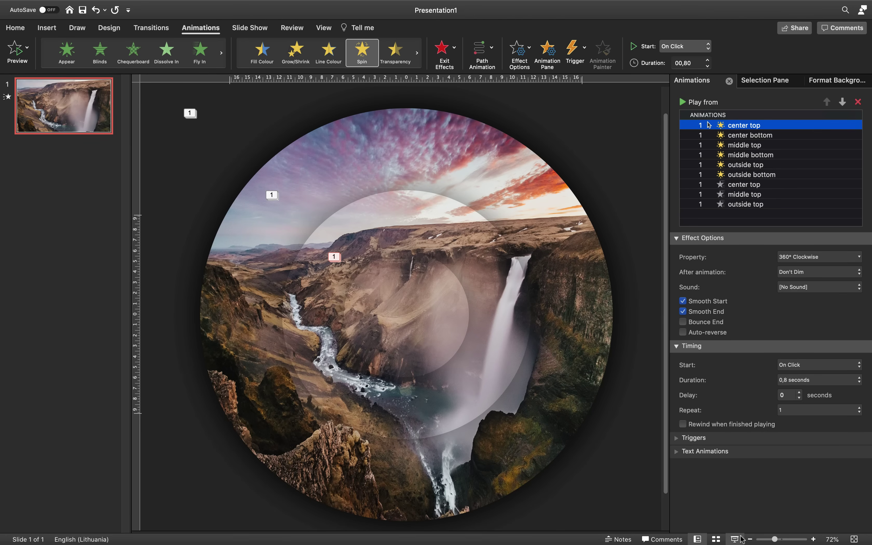
# Step: Look through slides 2 and 3 of the "Animated Slide Design with Photo Transition" presentation and return to slide 1
pyautogui.click(109, 169)
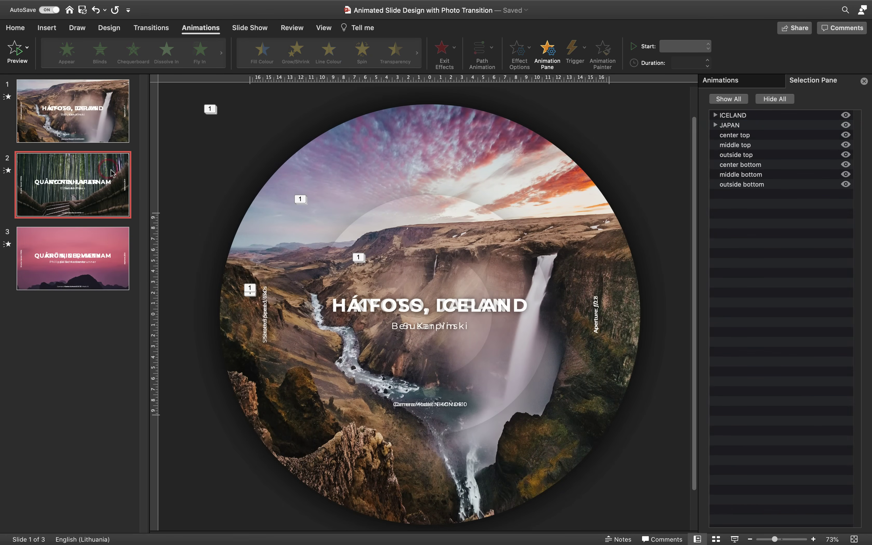
pyautogui.click(108, 242)
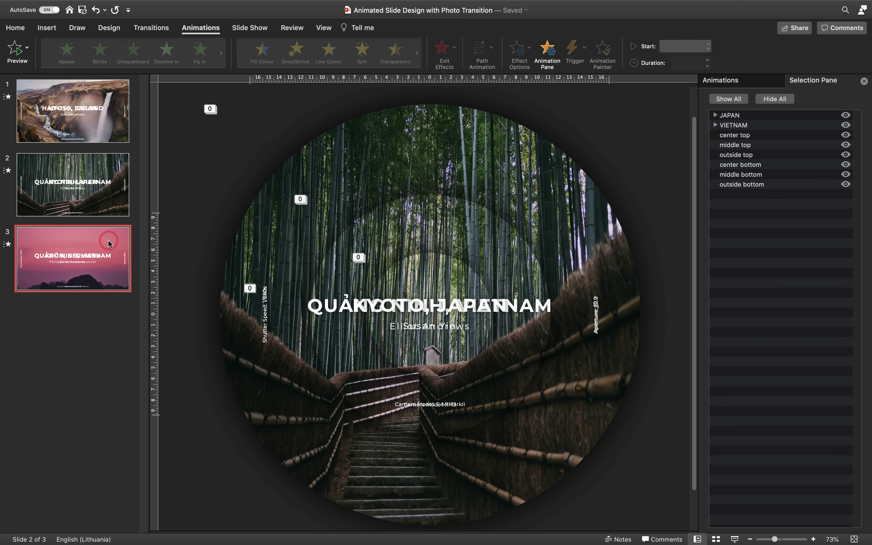
pyautogui.click(105, 92)
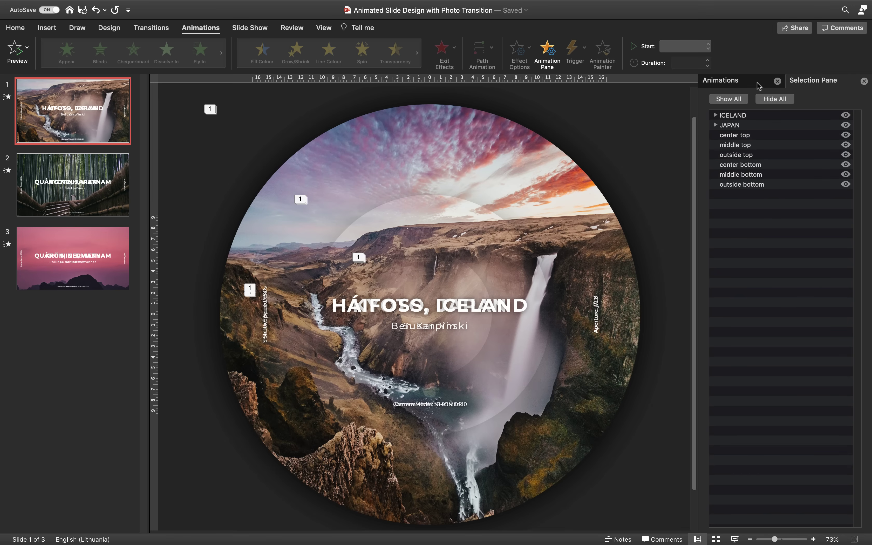
# Step: Hide the "center top", "middle top" and "outside top" circles on slide 1 to reveal the bottom circles
pyautogui.click(810, 81)
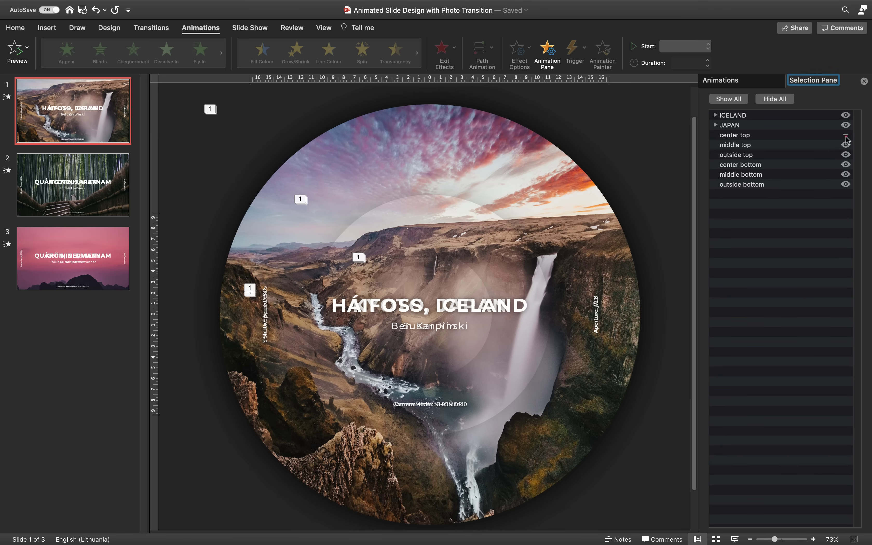
pyautogui.click(846, 144)
pyautogui.click(845, 154)
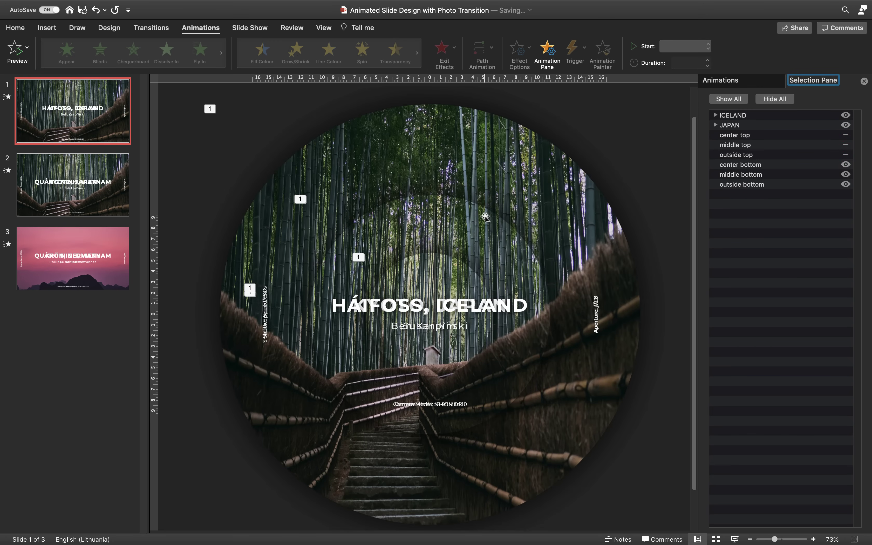
# Step: Check the three top circles on slide 2 and hide them to reveal the bottom circles with the Vietnam picture
pyautogui.click(110, 171)
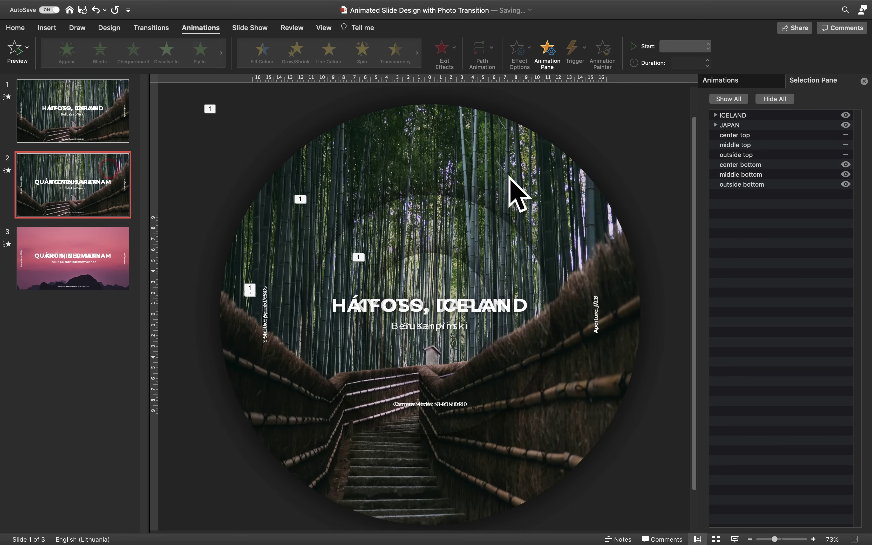
pyautogui.click(742, 137)
pyautogui.click(742, 144)
pyautogui.click(744, 155)
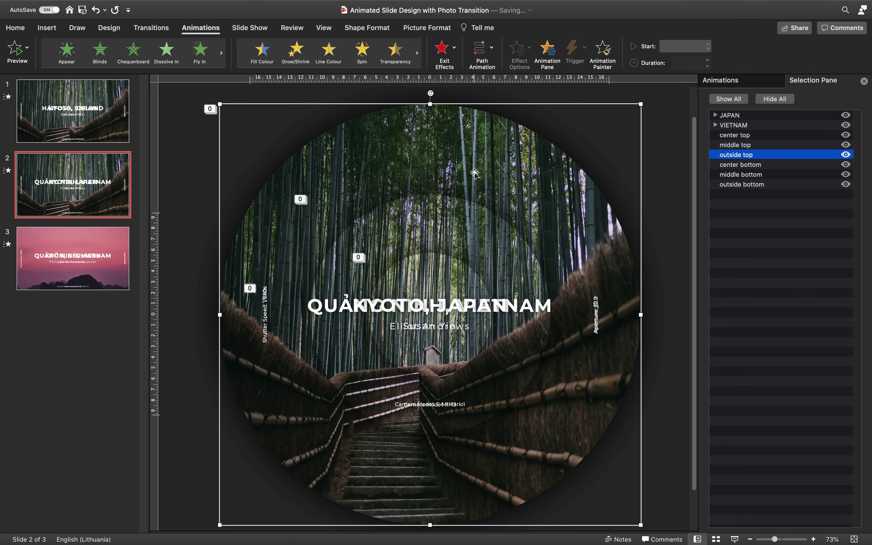
pyautogui.click(845, 135)
pyautogui.click(846, 145)
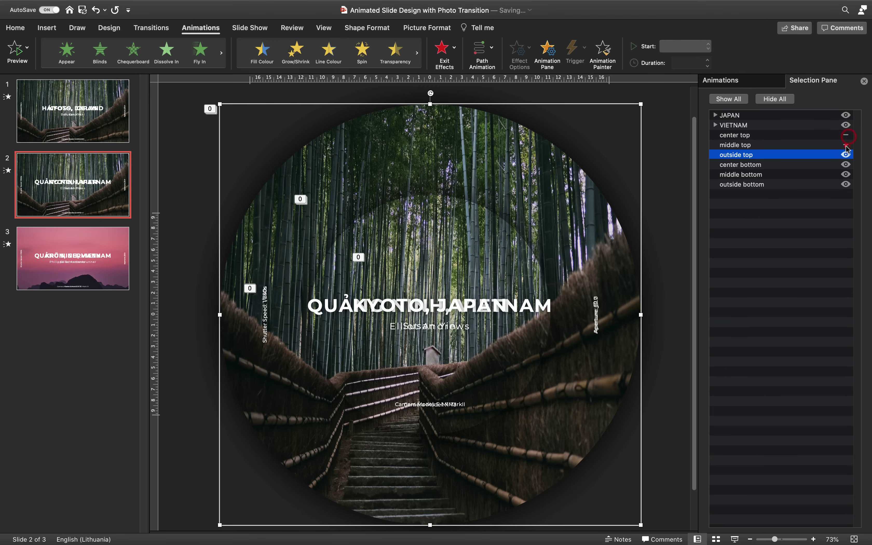
pyautogui.click(846, 155)
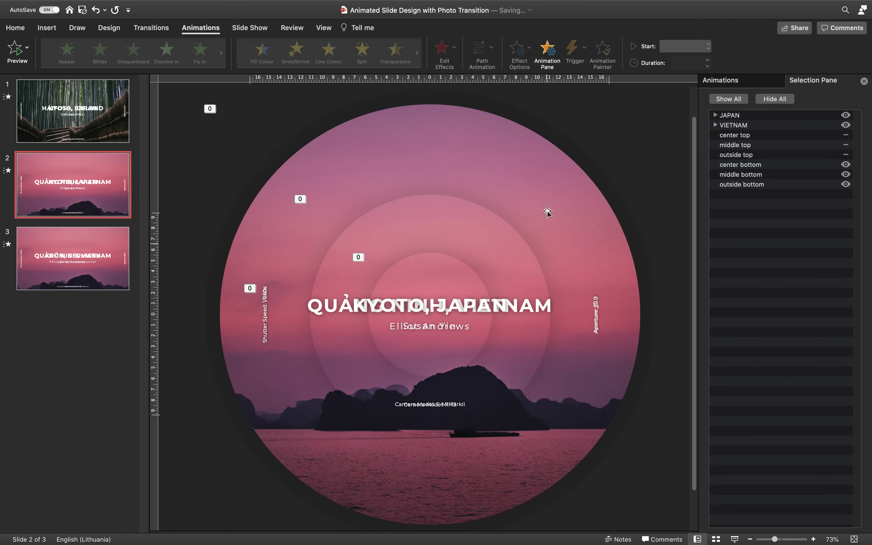
# Step: Collapse the VIETNAM and GERMANY groups on slide 3 and hide its three top circles to reveal the bottom picture
pyautogui.click(76, 246)
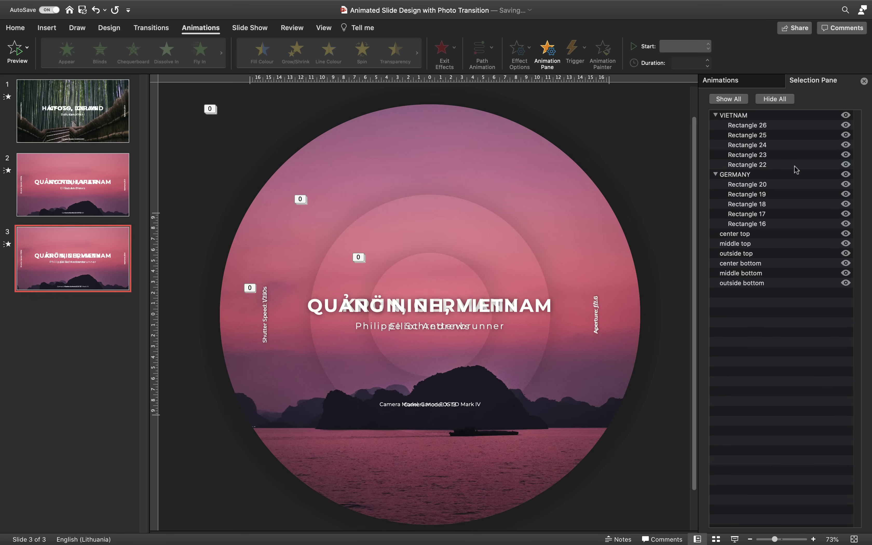
pyautogui.click(715, 115)
pyautogui.click(715, 125)
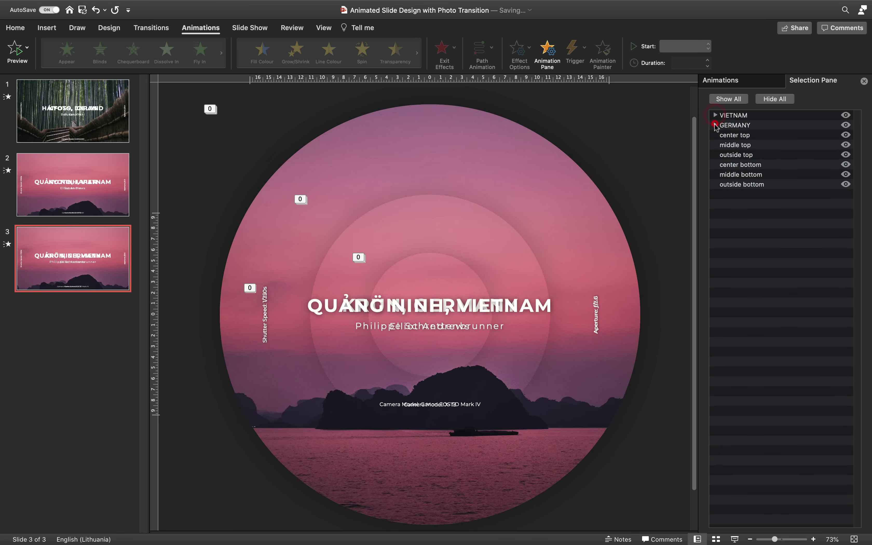
pyautogui.click(846, 145)
pyautogui.click(845, 135)
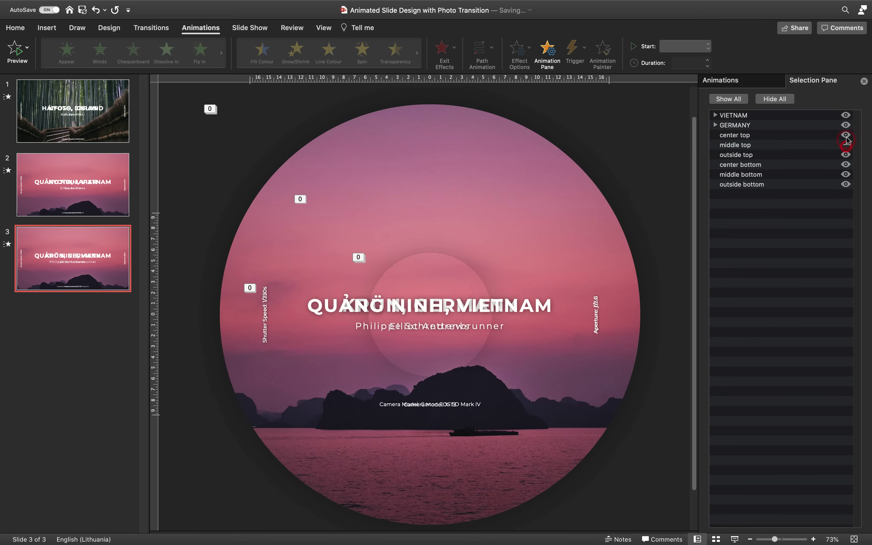
pyautogui.click(845, 154)
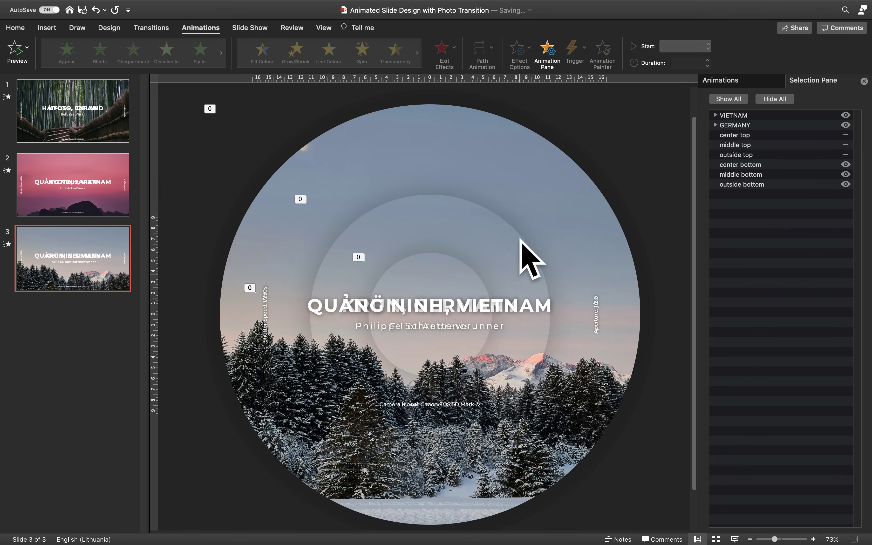
# Step: Make all hidden circles visible again on slides 3, 2 and 1
pyautogui.click(729, 99)
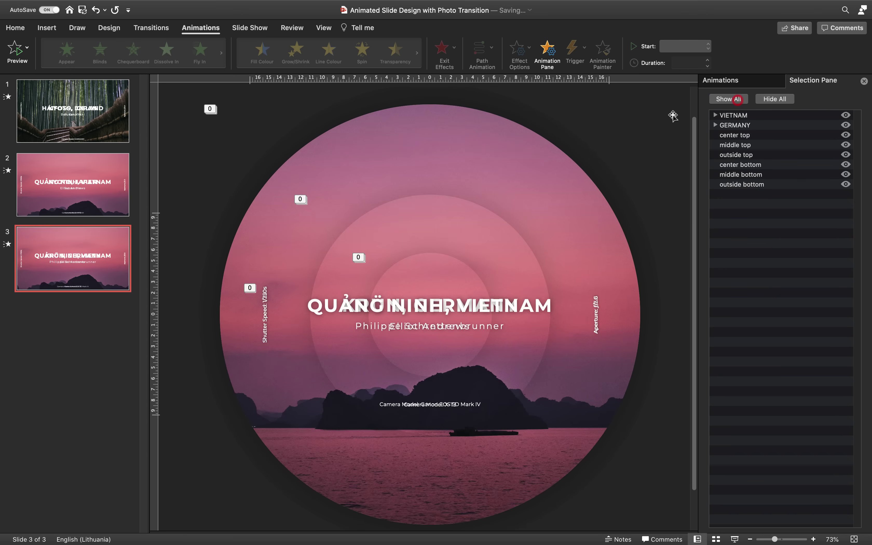
pyautogui.click(116, 181)
pyautogui.click(729, 101)
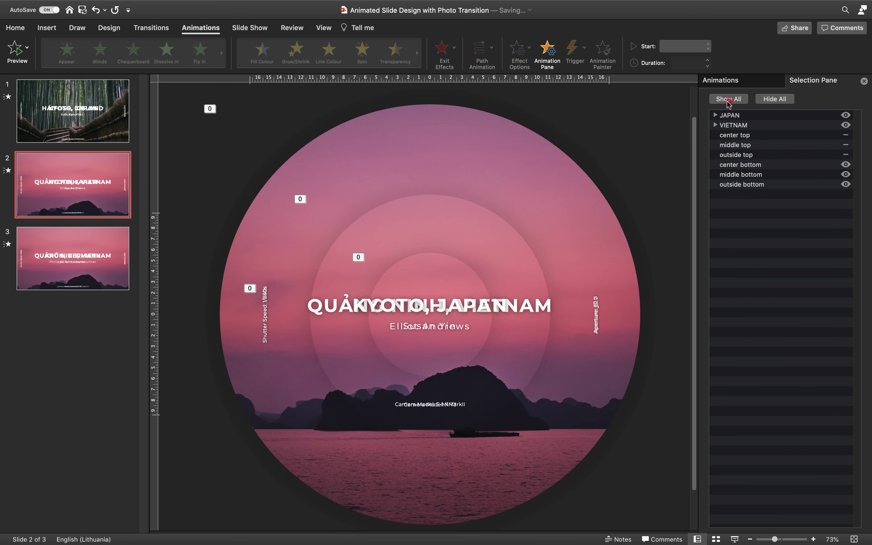
pyautogui.click(88, 127)
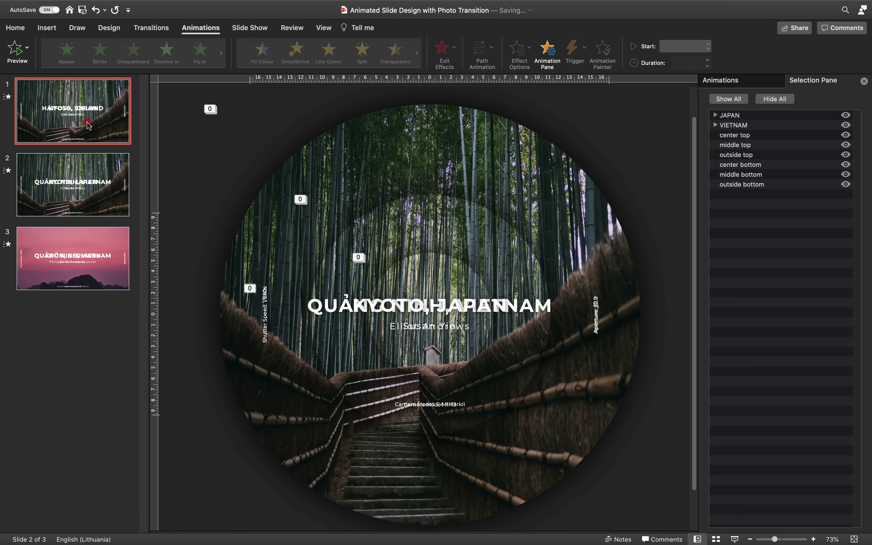
pyautogui.click(729, 99)
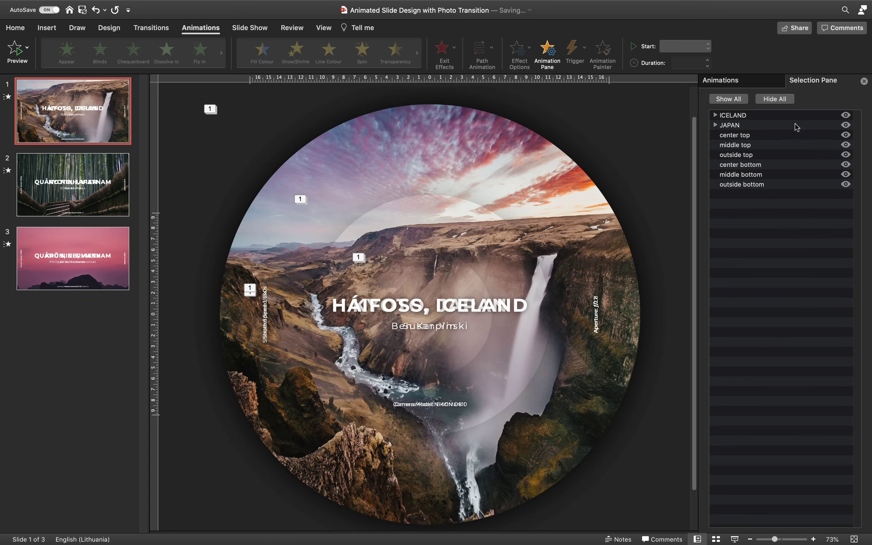
# Step: Hide and show the ICELAND and JAPAN groups on slide 1 one at a time to inspect each caption separately
pyautogui.click(846, 115)
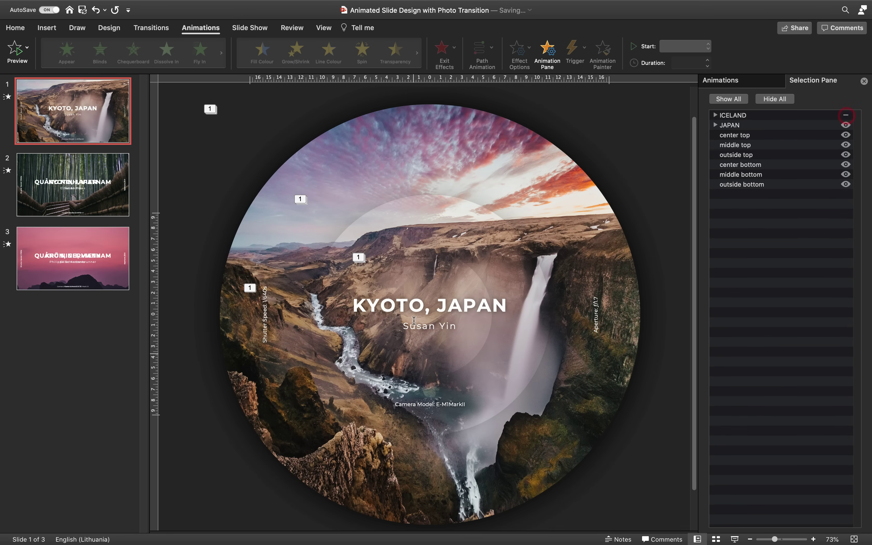
pyautogui.click(845, 115)
pyautogui.click(846, 125)
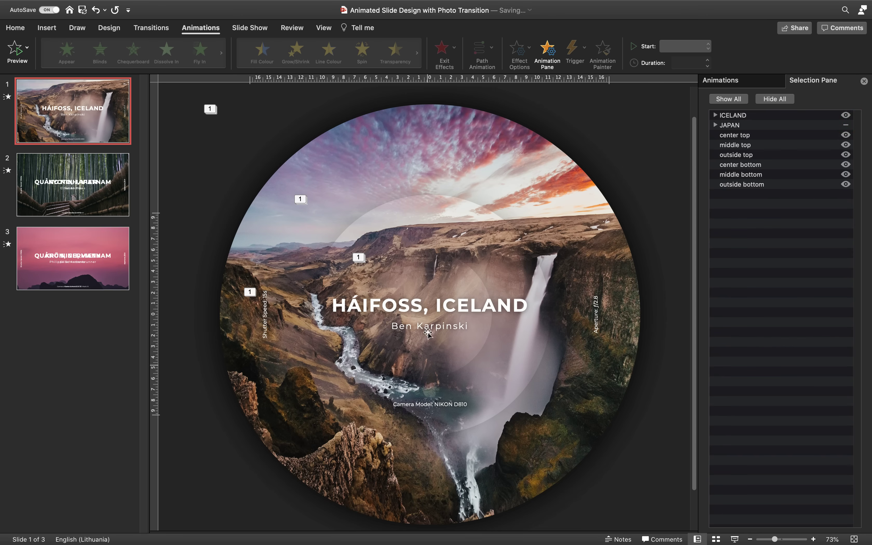
pyautogui.click(846, 125)
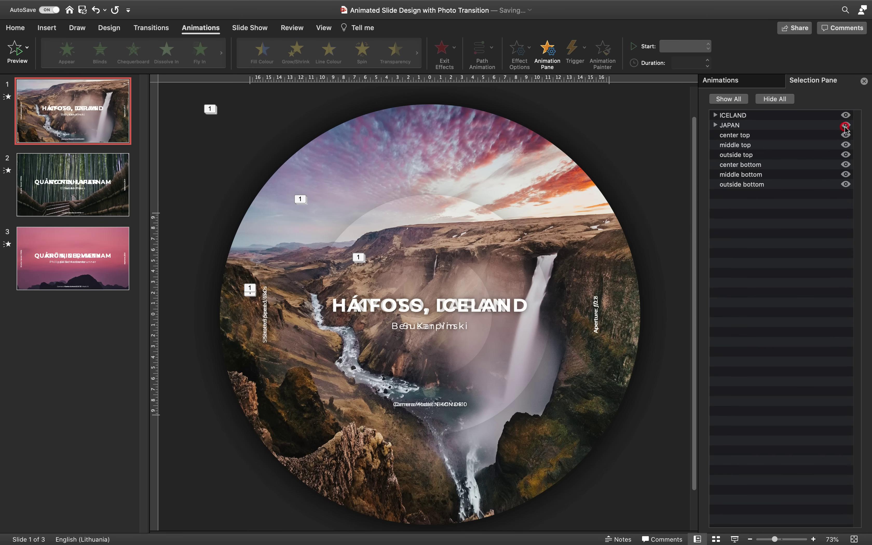
# Step: Display the animation list for slide 1, preview the transitions in the slide show and exit it
pyautogui.click(720, 80)
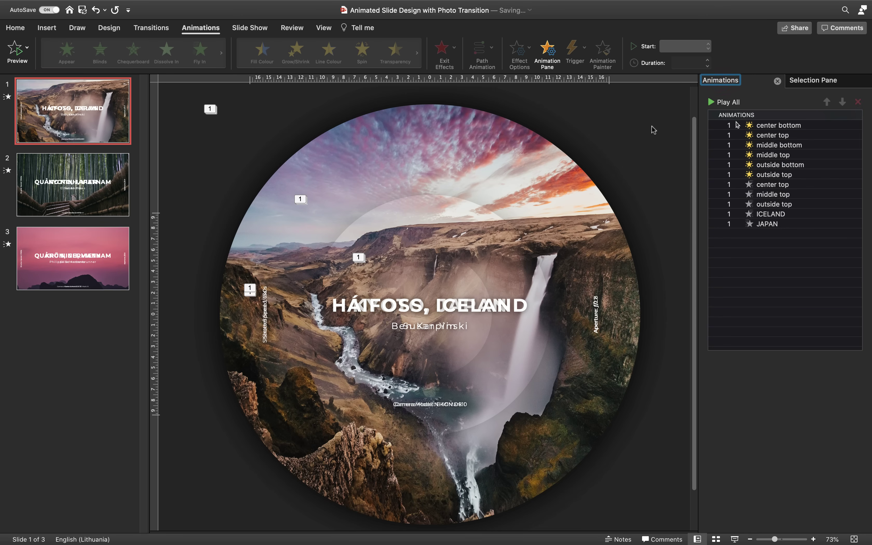
pyautogui.press('super+shift+Return')
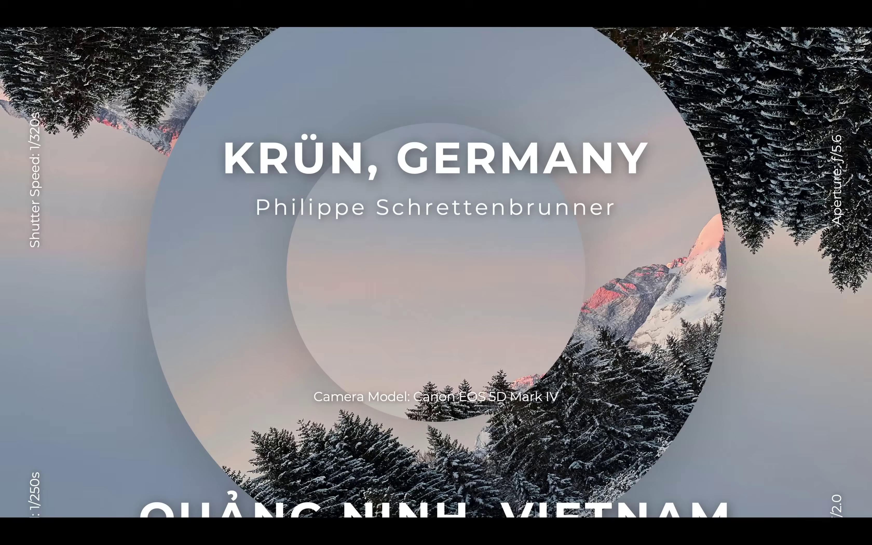
pyautogui.press('Escape')
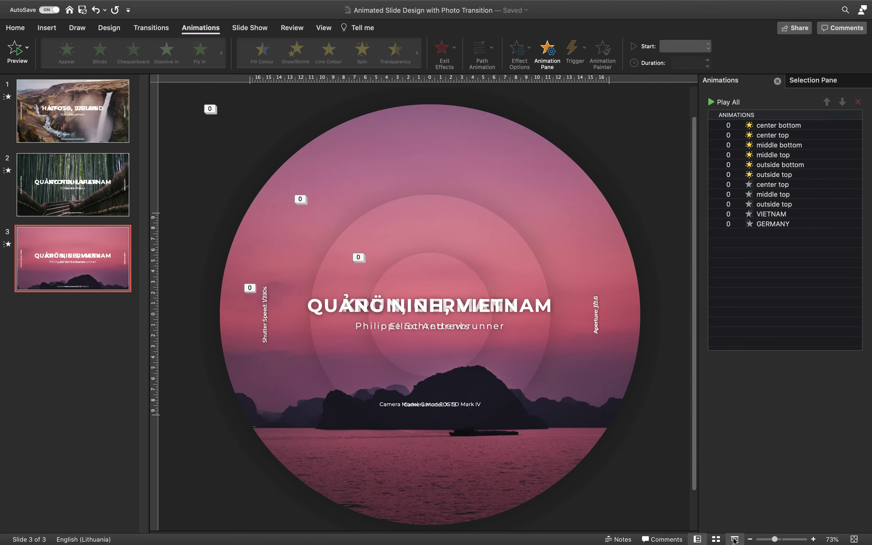
# Step: Compare the start setting of the first "center bottom" Spin animation on slides 1, 2 and 3
pyautogui.click(92, 116)
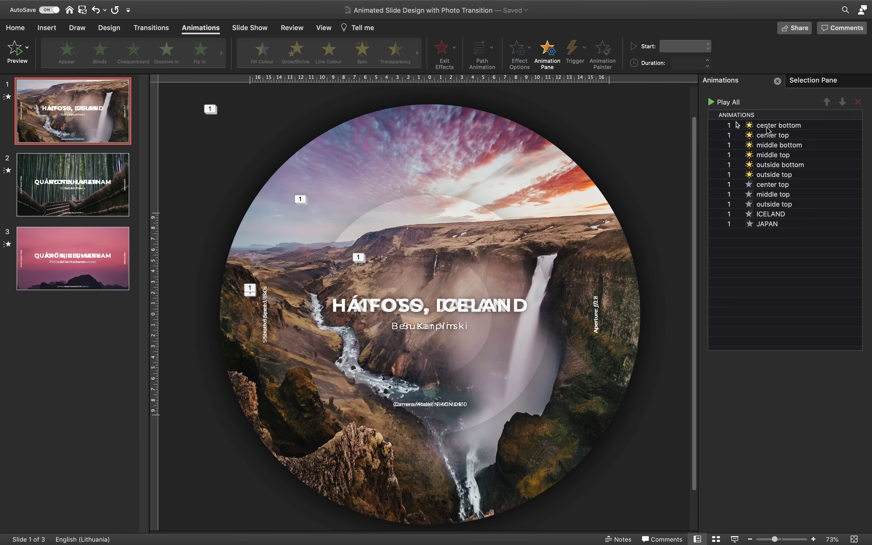
pyautogui.click(767, 127)
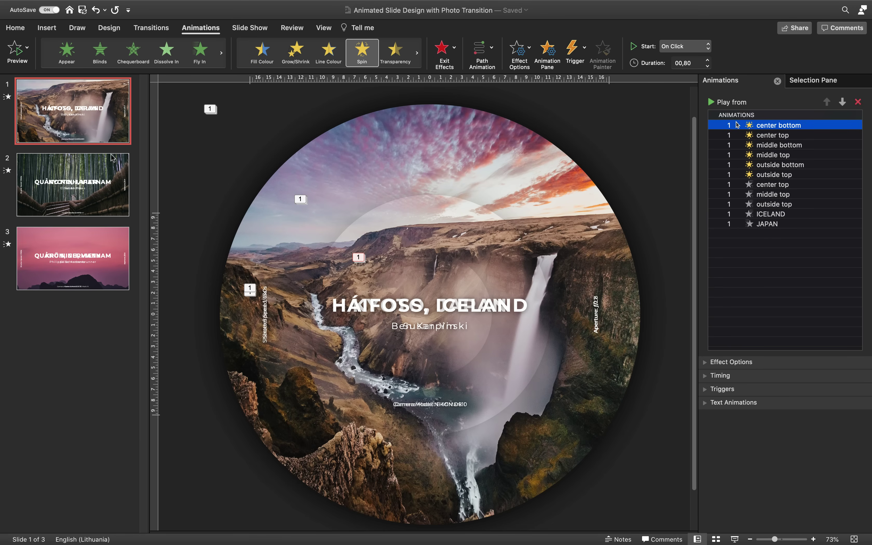
pyautogui.click(103, 169)
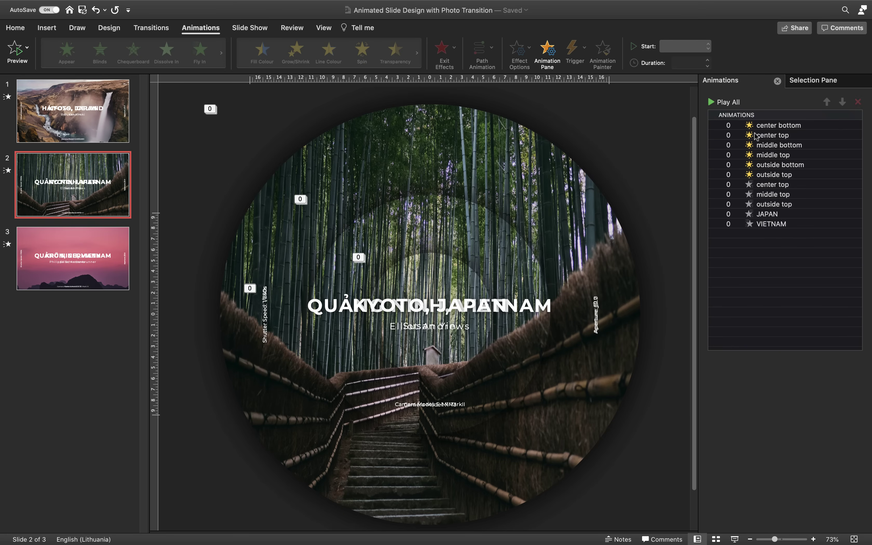
pyautogui.click(769, 128)
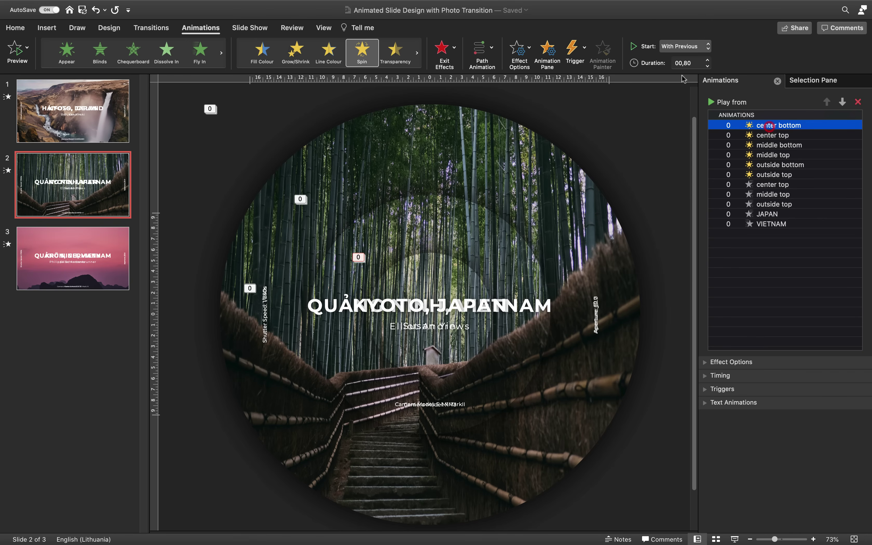
pyautogui.click(104, 246)
pyautogui.click(769, 126)
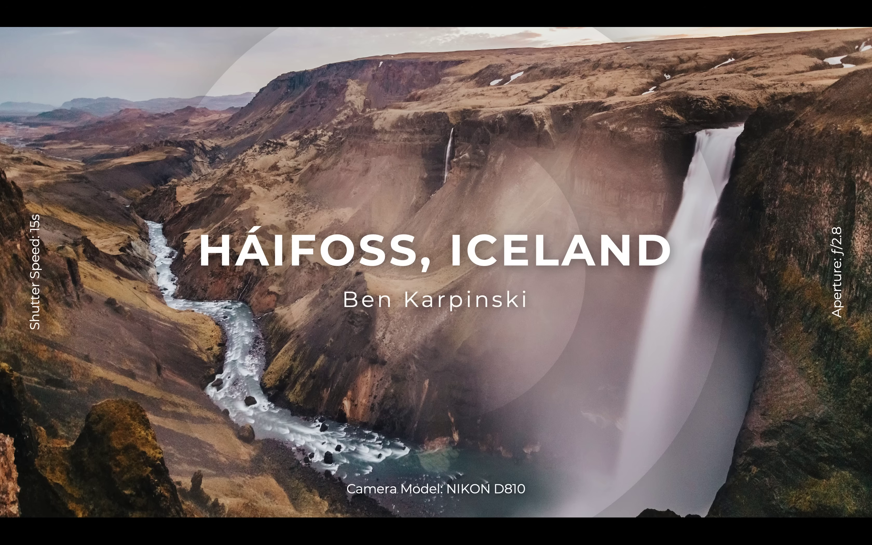
# Step: Play the slide show from the Iceland slide through the Japan, Vietnam and Germany transitions
pyautogui.press('Right')
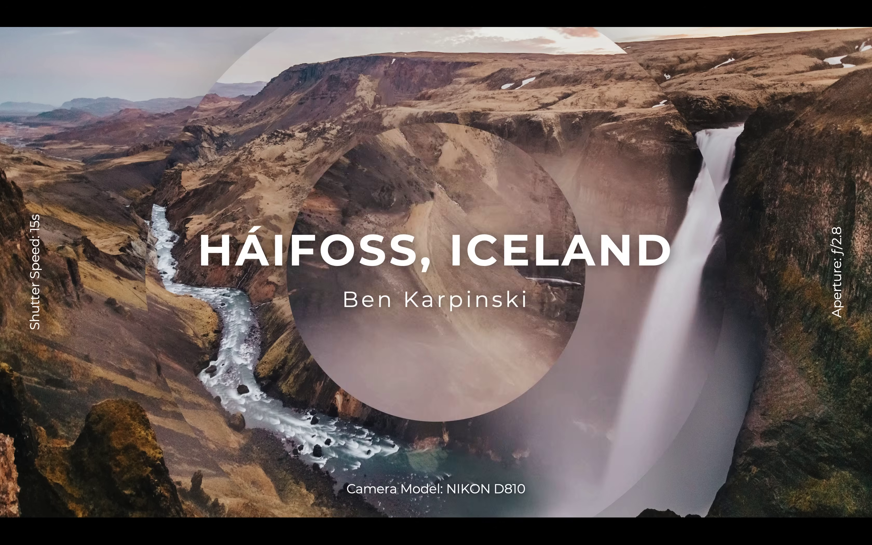
pyautogui.press('Right')
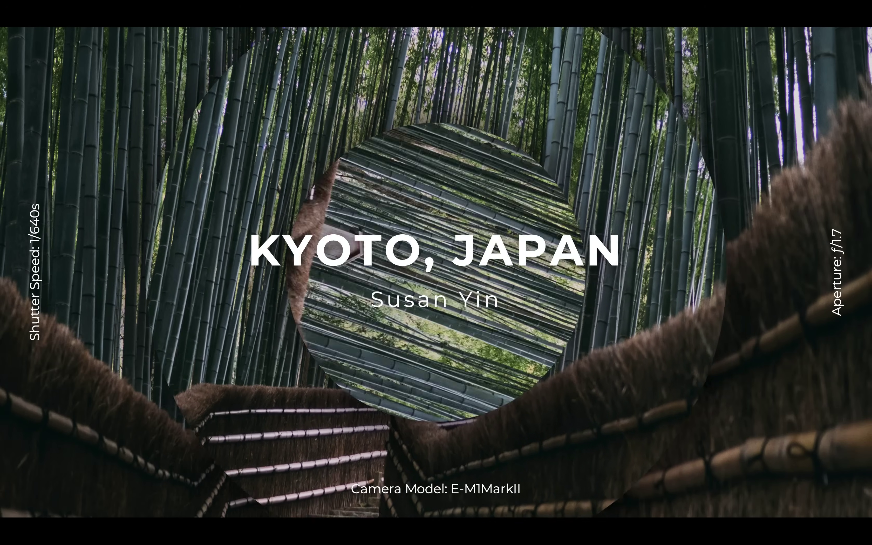
pyautogui.press('Right')
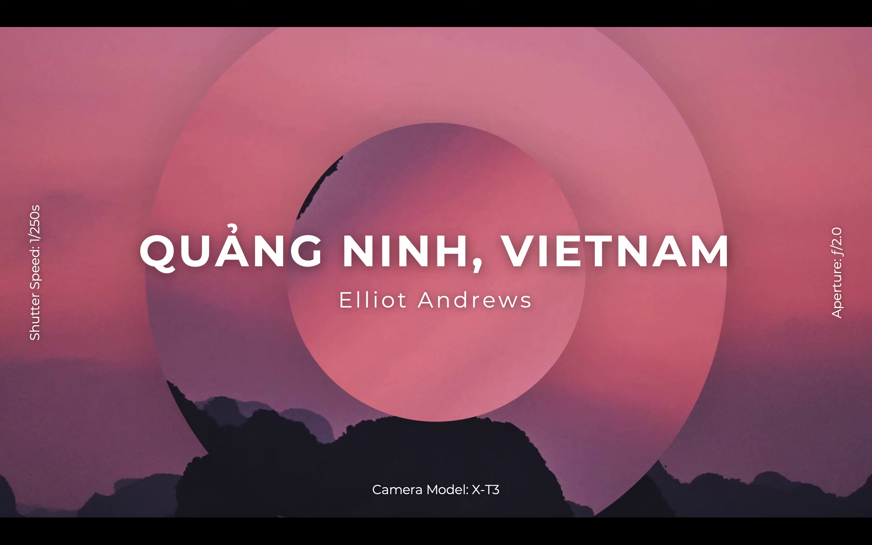
pyautogui.press('Right')
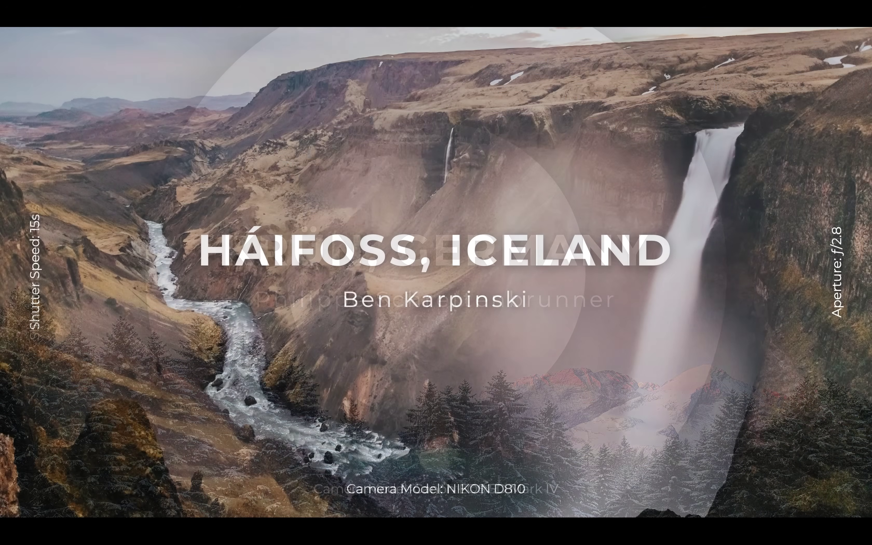